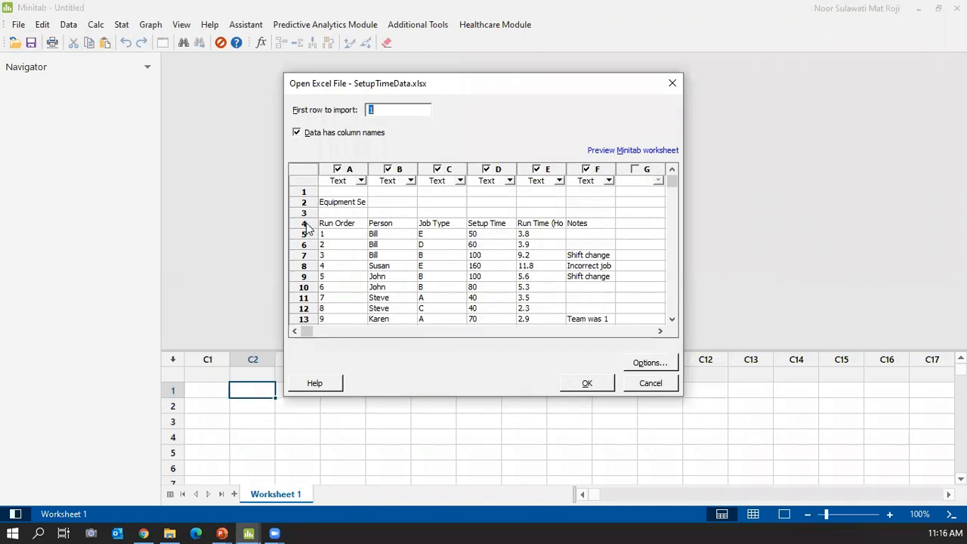
Start the import at row 4 so the headers become column names, and preview the worksheet.
click(390, 111)
key(BackSpace)
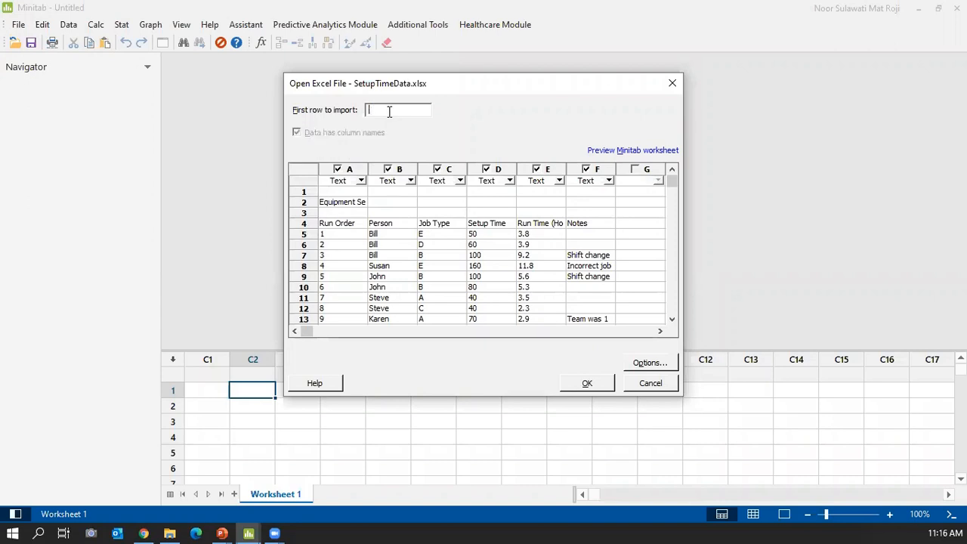
text(4)
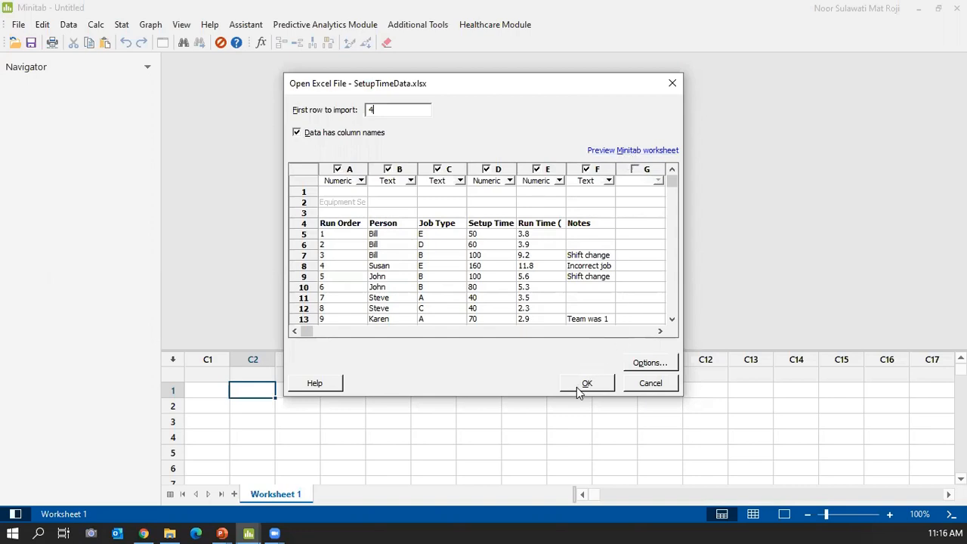
click(621, 150)
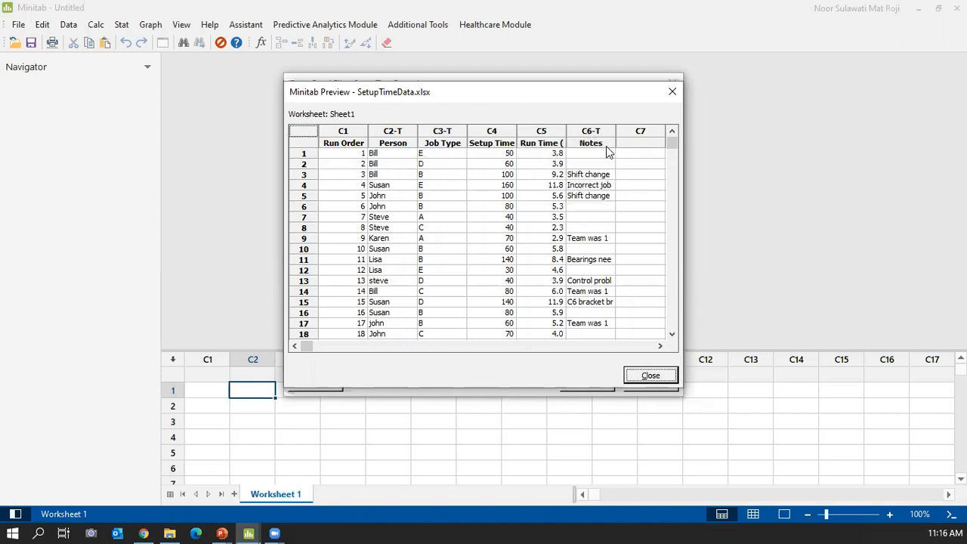
mouse_move(672, 146)
mouse_down()
mouse_move(668, 296)
mouse_move(656, 143)
mouse_up()
Enable the import options Remove nonprintable characters and extra spaces and Correct case mismatches.
click(653, 378)
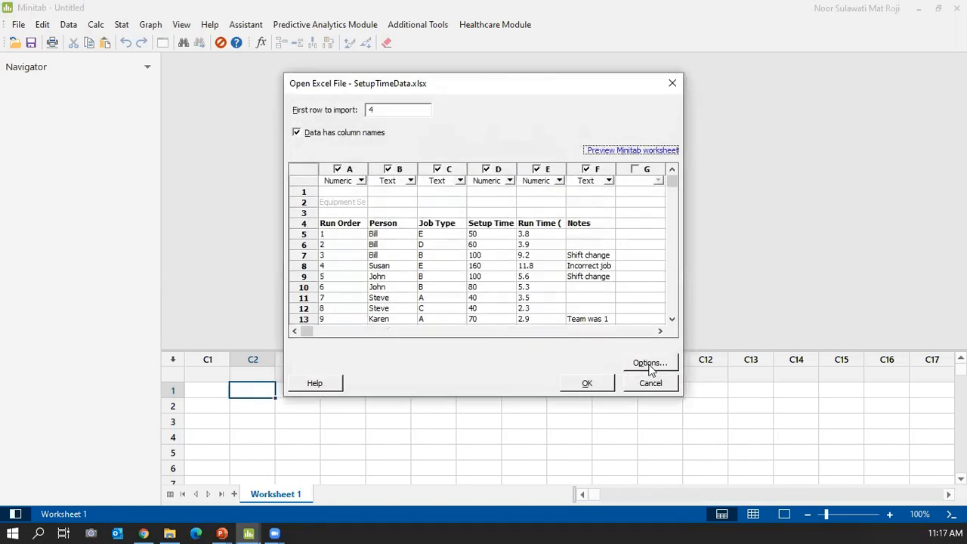
click(650, 363)
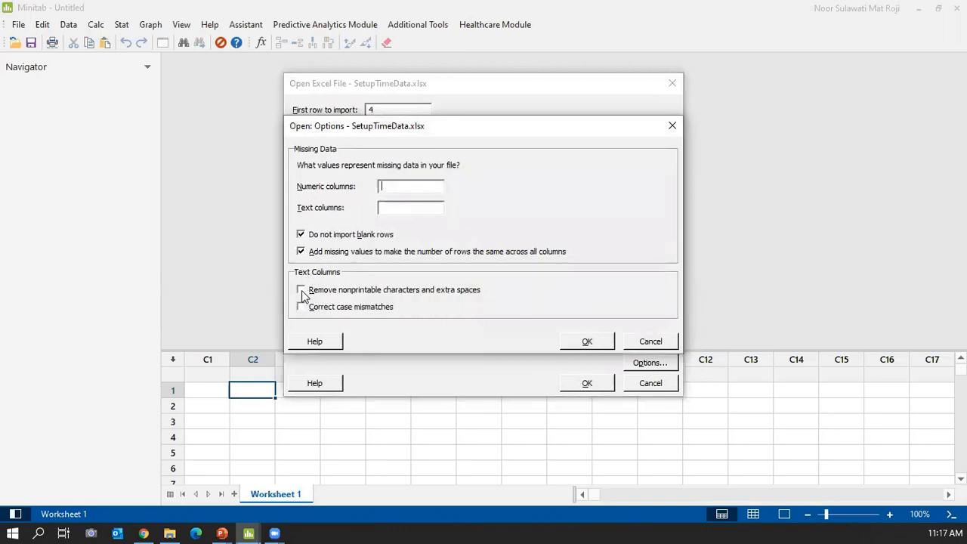
click(301, 293)
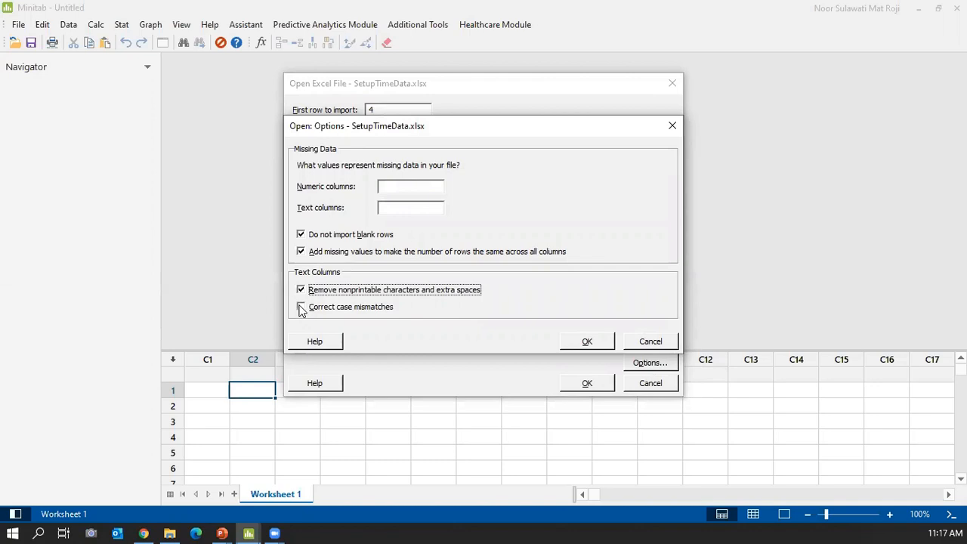
click(301, 307)
click(584, 342)
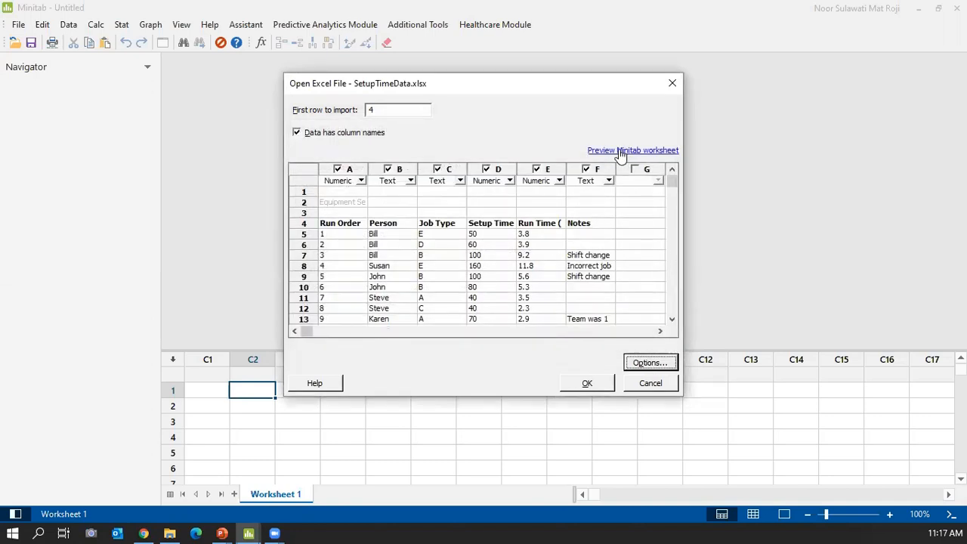
Re-preview the cleaned data, then import SetupTimeData.xlsx into Sheet1 as columns C1–C6.
click(620, 151)
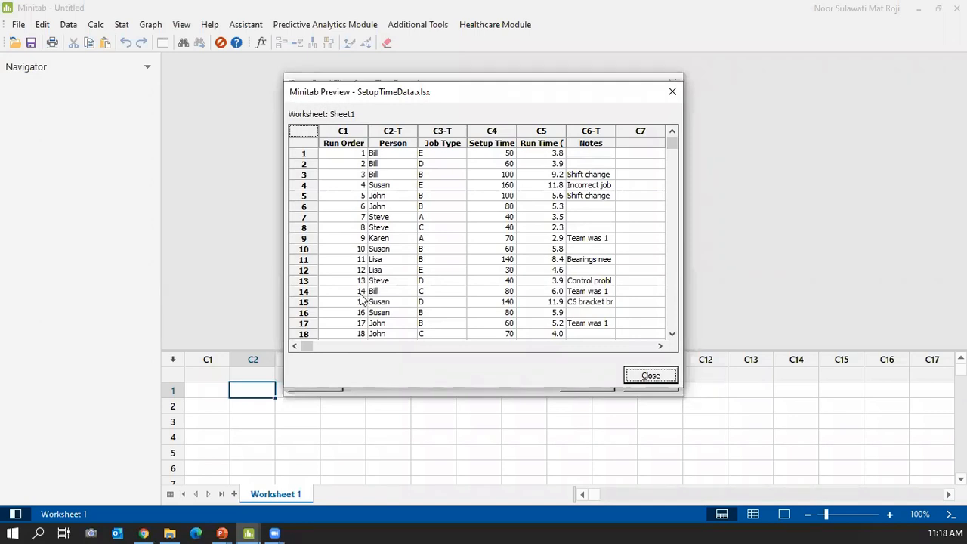
click(671, 95)
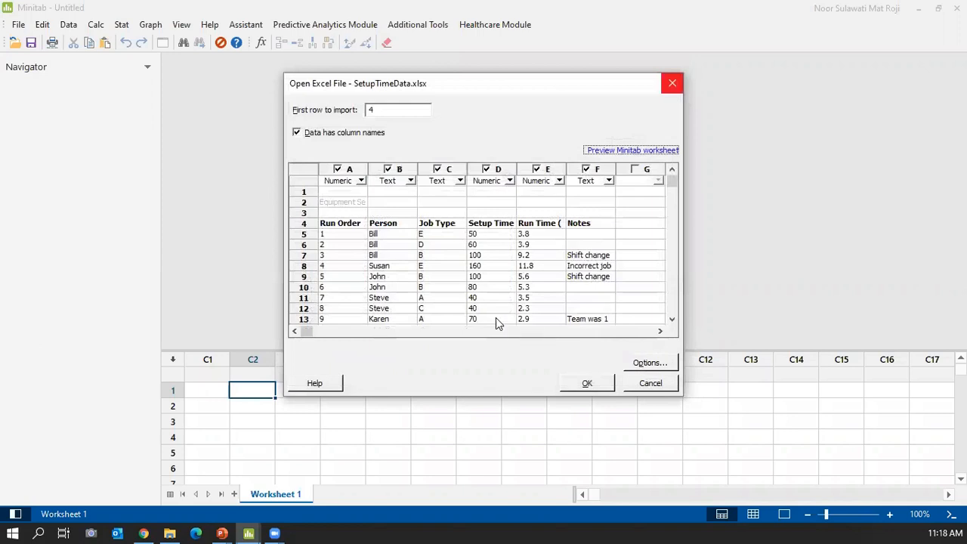
click(581, 383)
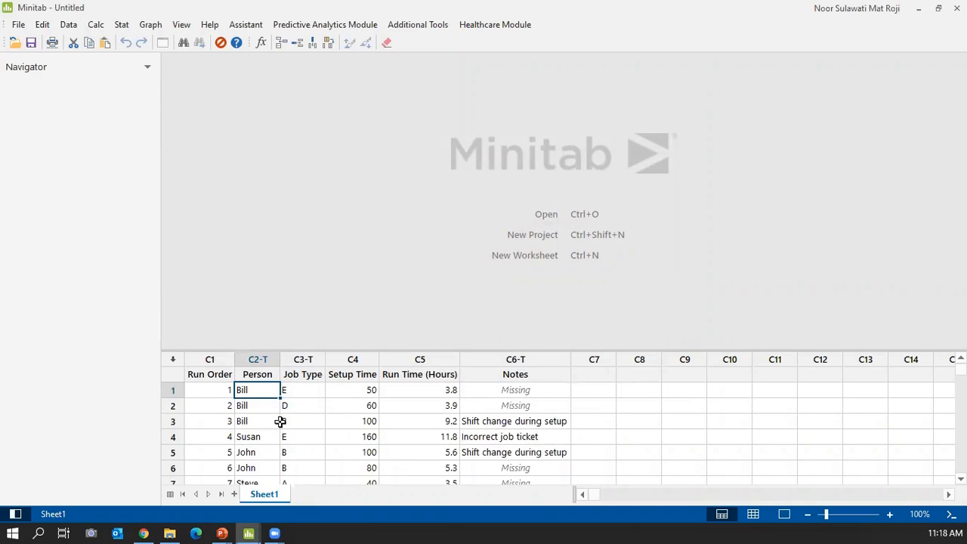
click(18, 25)
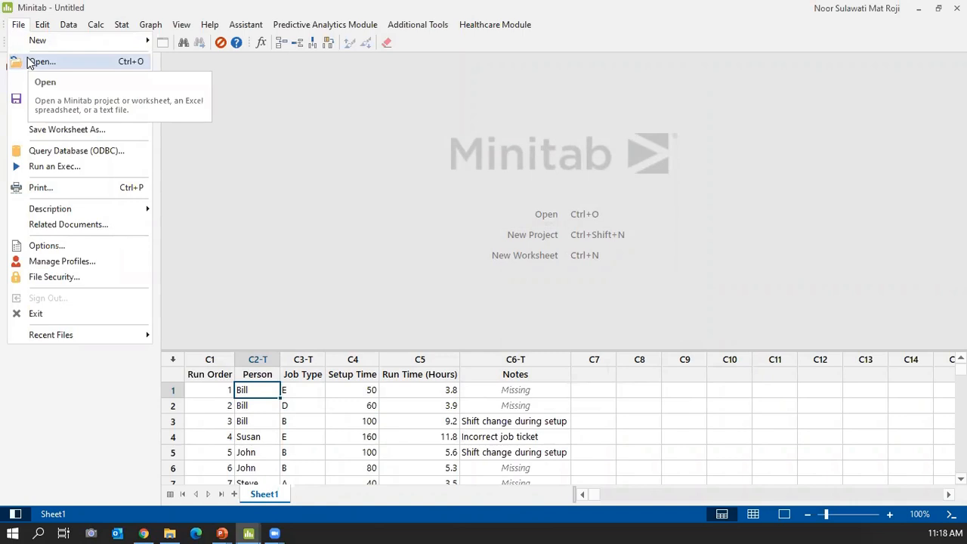
click(31, 63)
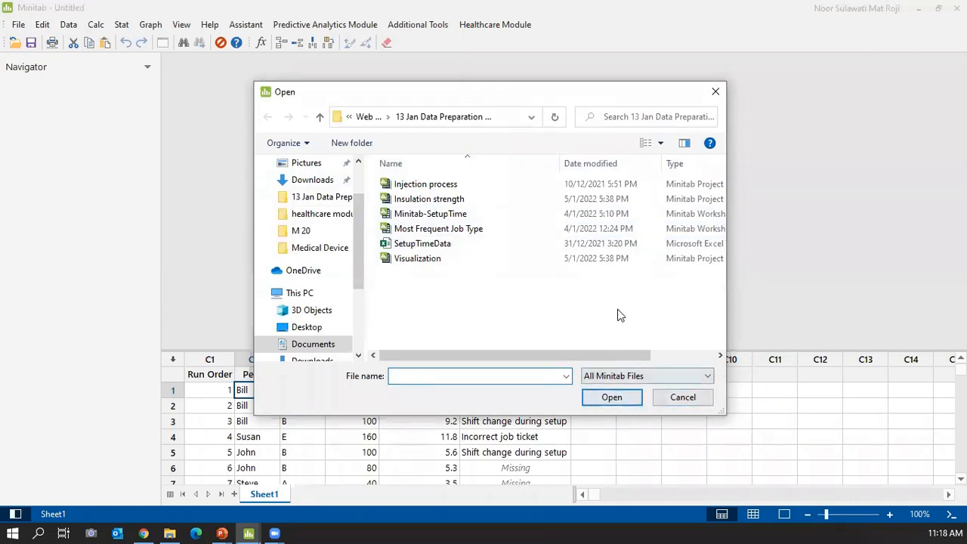
click(694, 401)
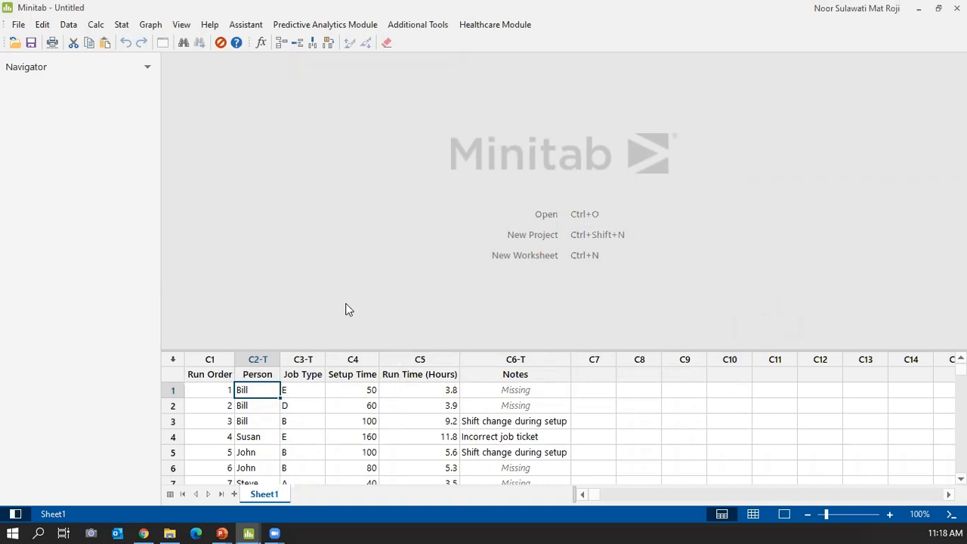
Display Sheet1's Worksheet Information report: 181 values per column and 113 missing Notes.
click(205, 359)
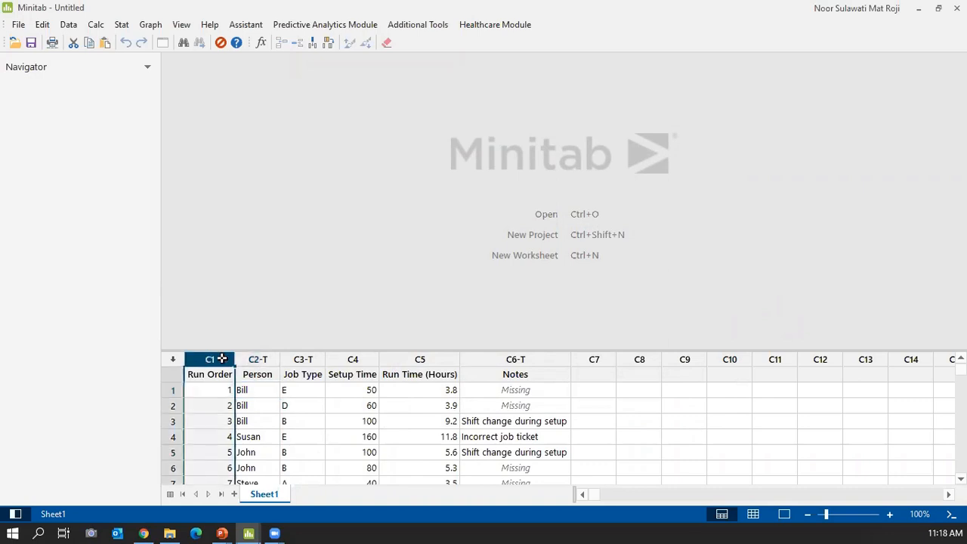
click(266, 359)
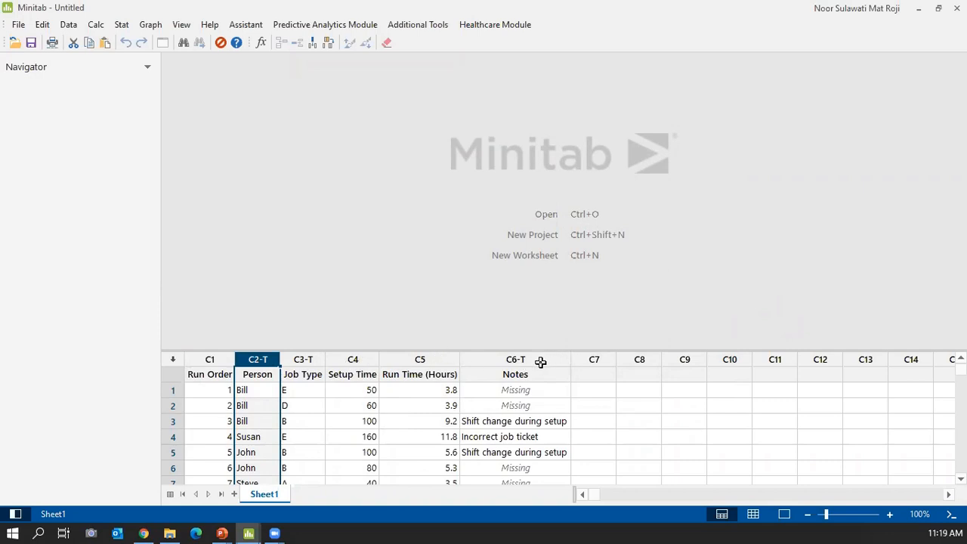
right_click(255, 504)
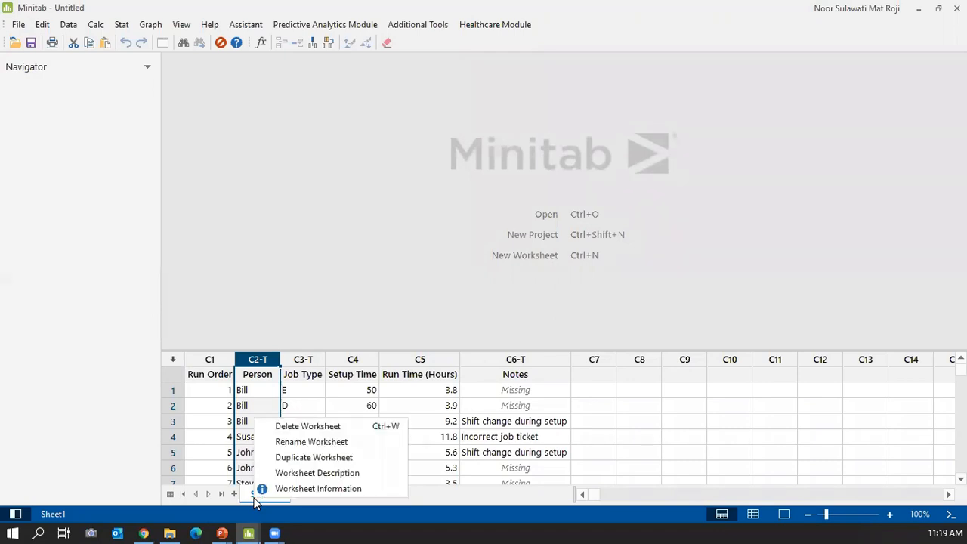
click(298, 489)
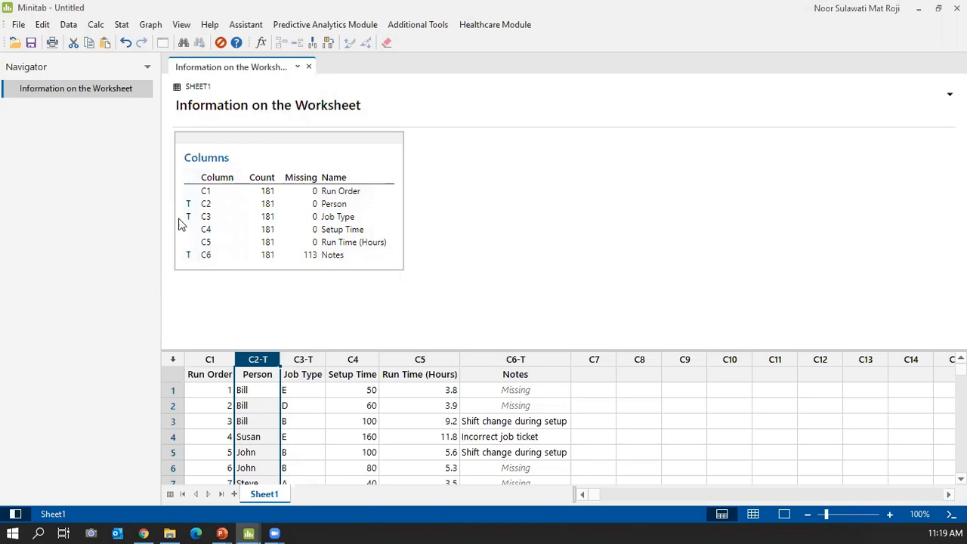
right_click(266, 499)
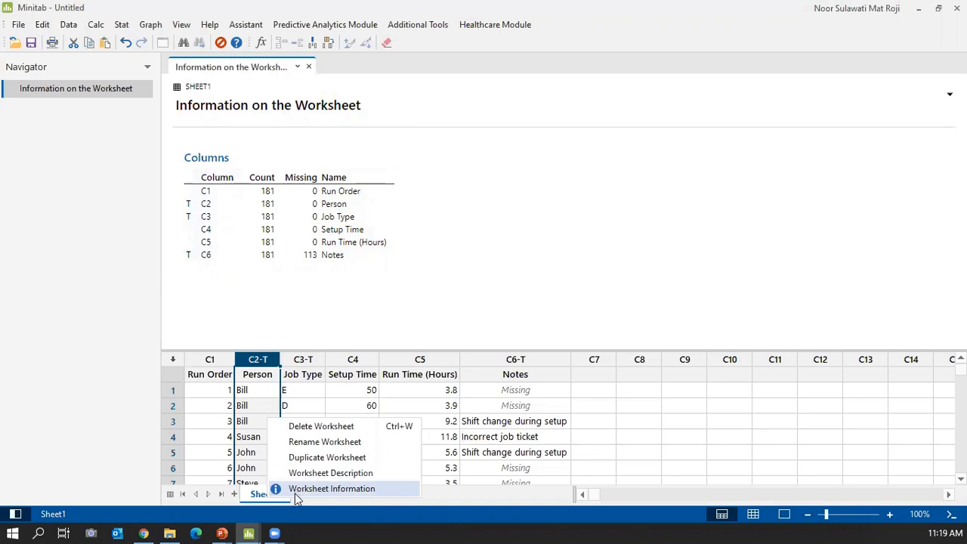
click(665, 421)
click(668, 421)
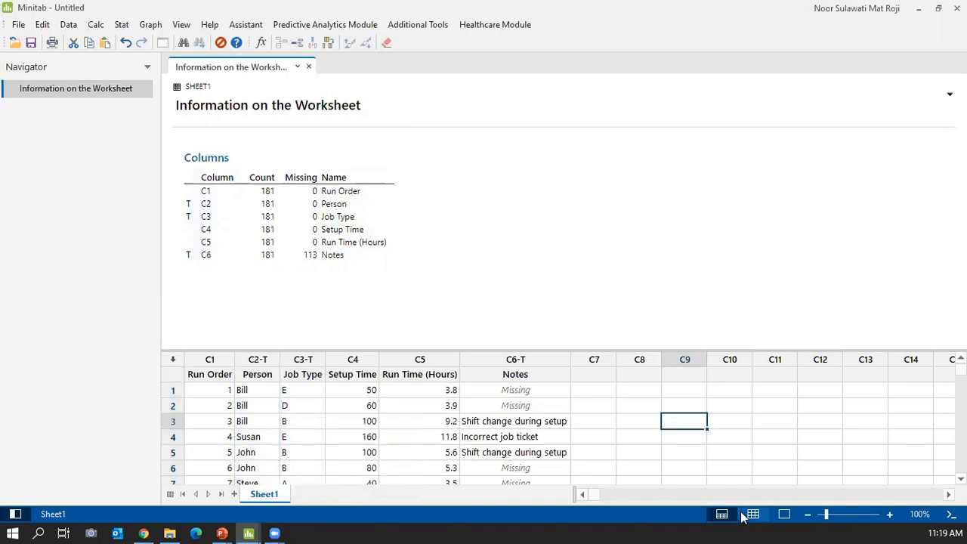
Switch to the Data Only view so Sheet1 fills the window, and select the Person column.
click(754, 515)
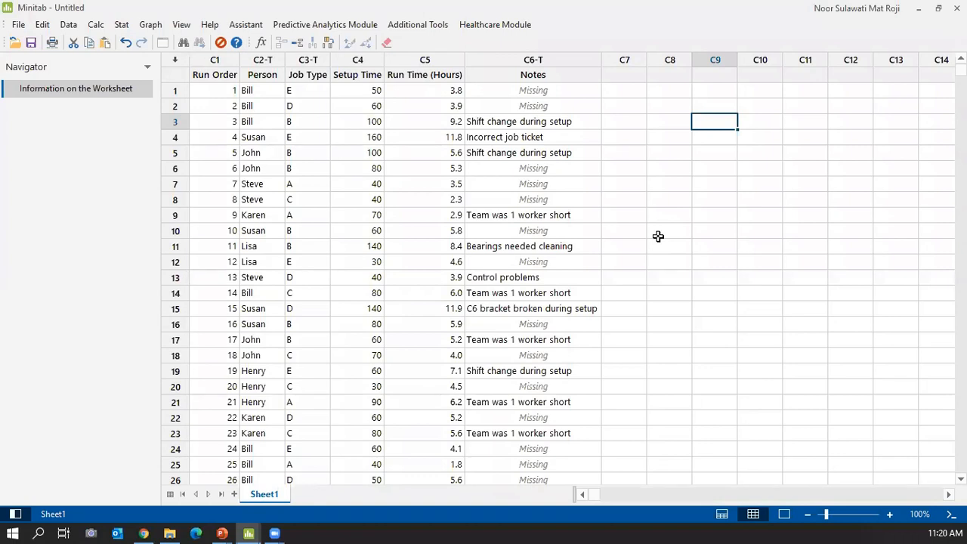
click(249, 60)
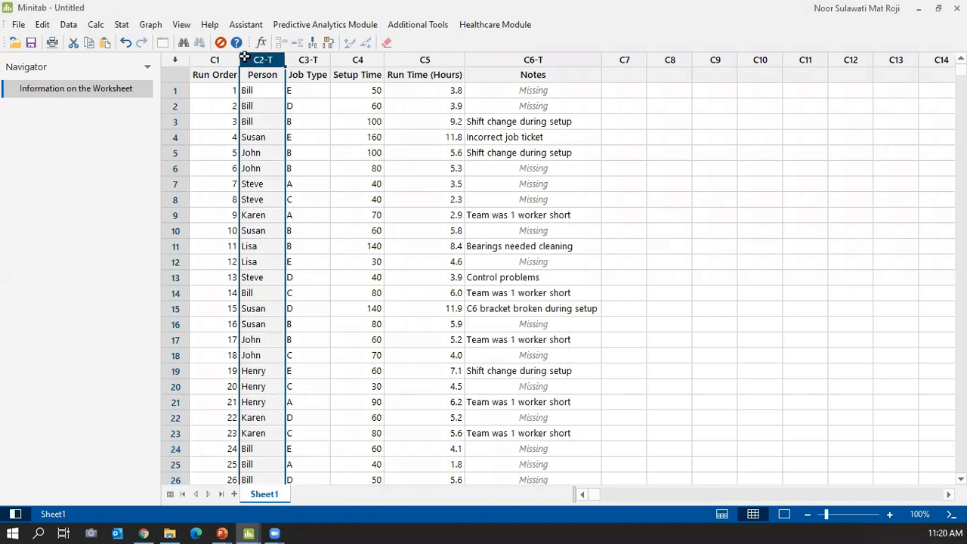
Bring up the Conditional Formatting Match from List dialog for the Person (C2-T) column.
right_click(254, 65)
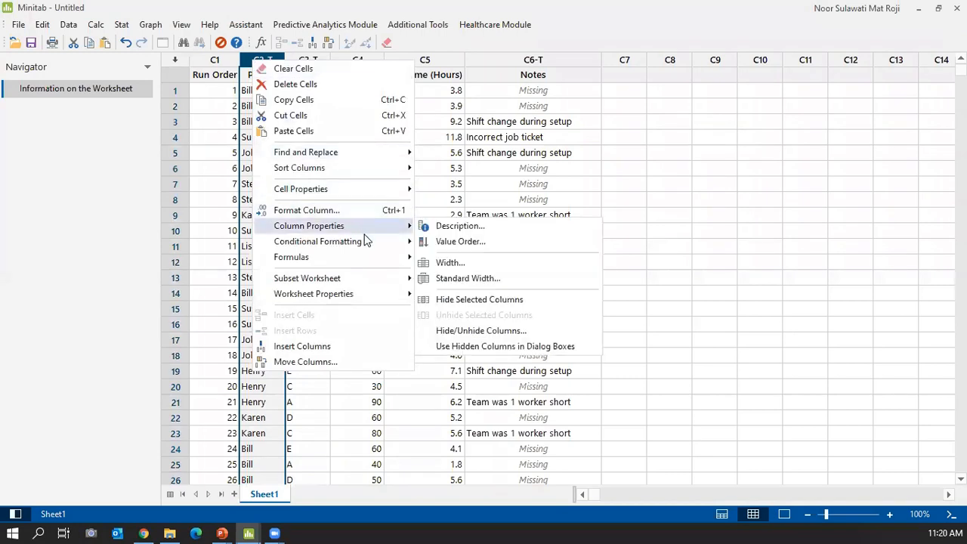
mouse_move(368, 243)
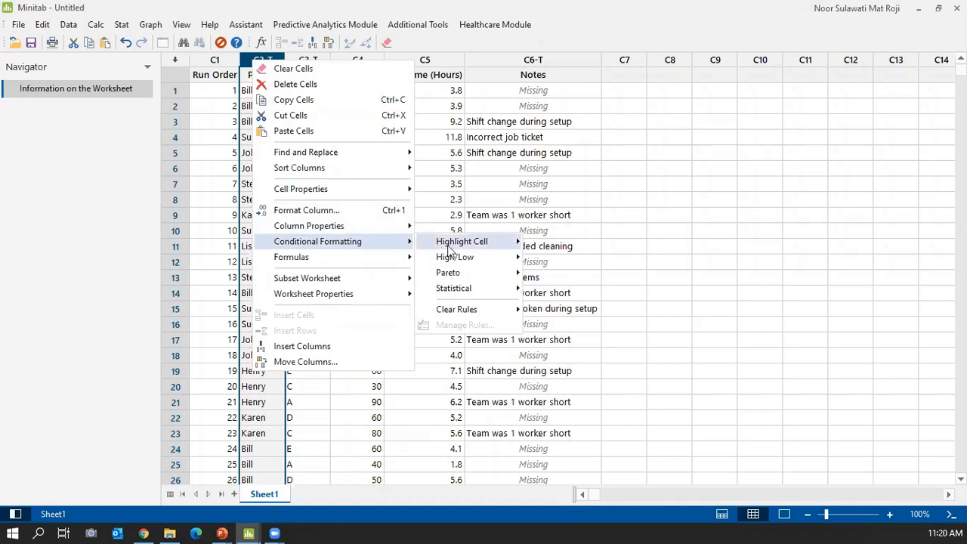
mouse_move(488, 247)
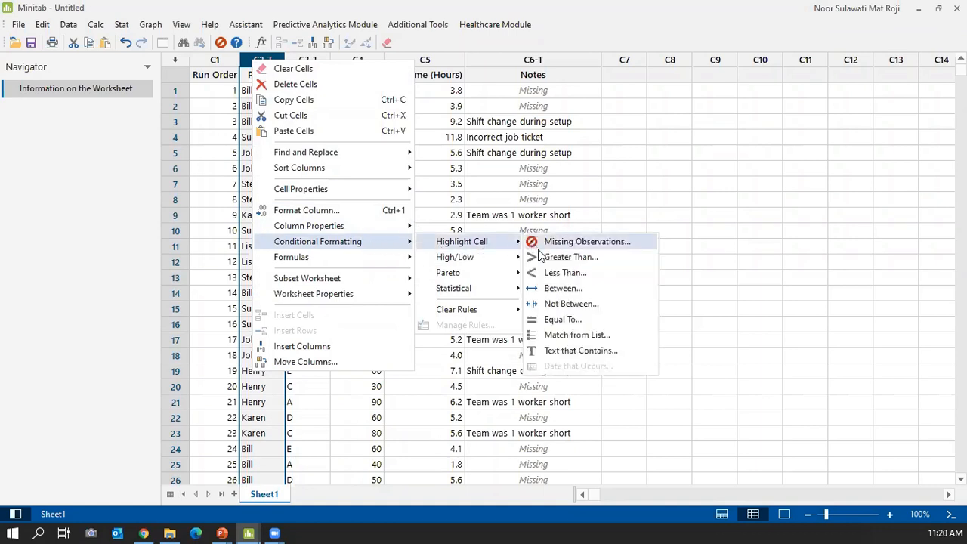
click(576, 335)
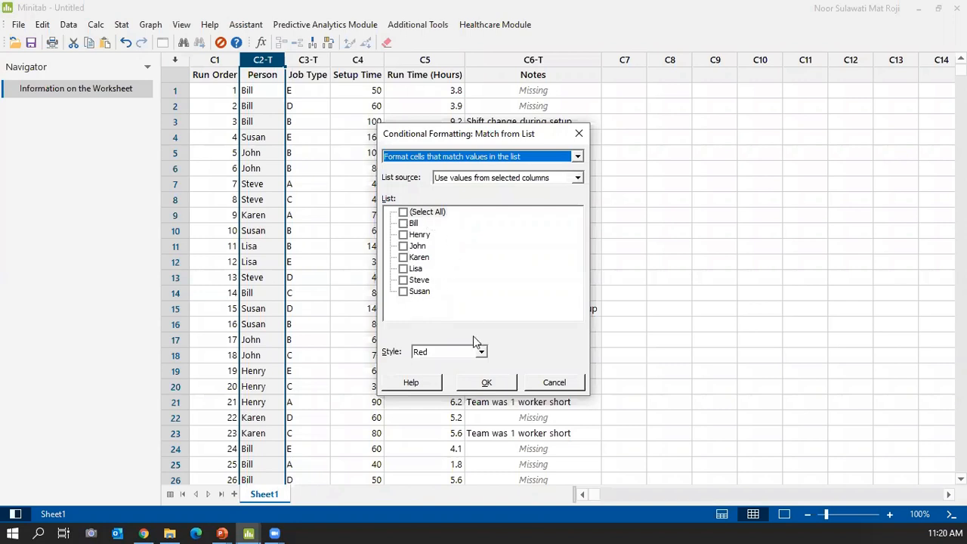
click(486, 384)
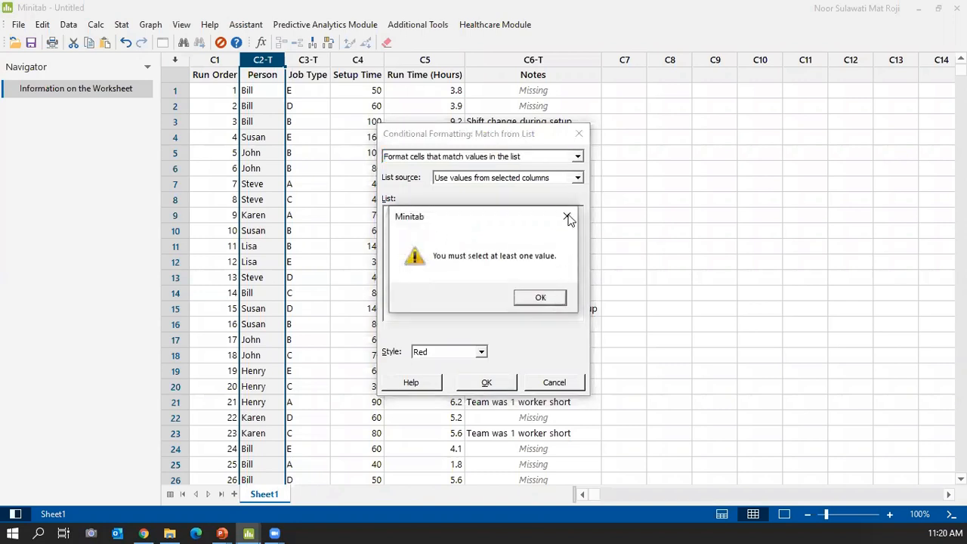
click(566, 219)
click(554, 383)
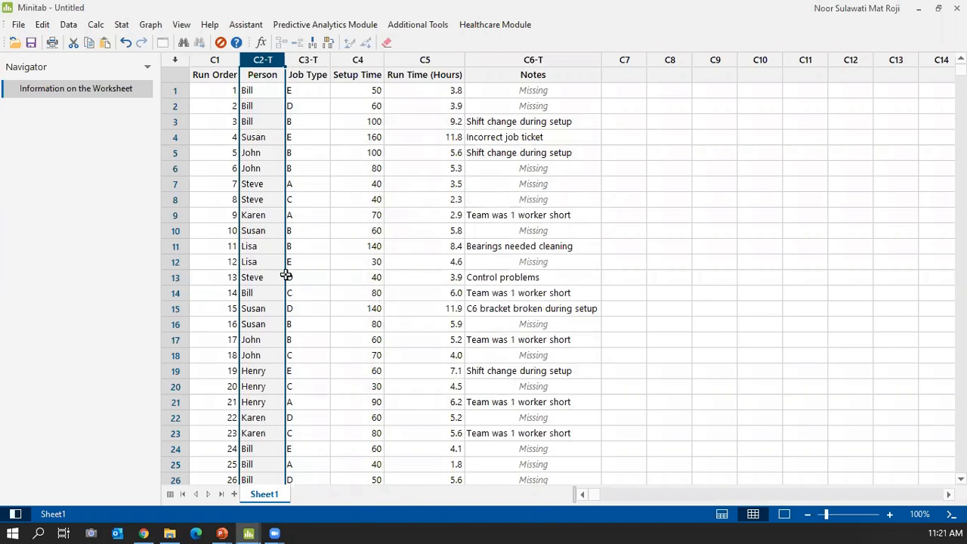
click(302, 59)
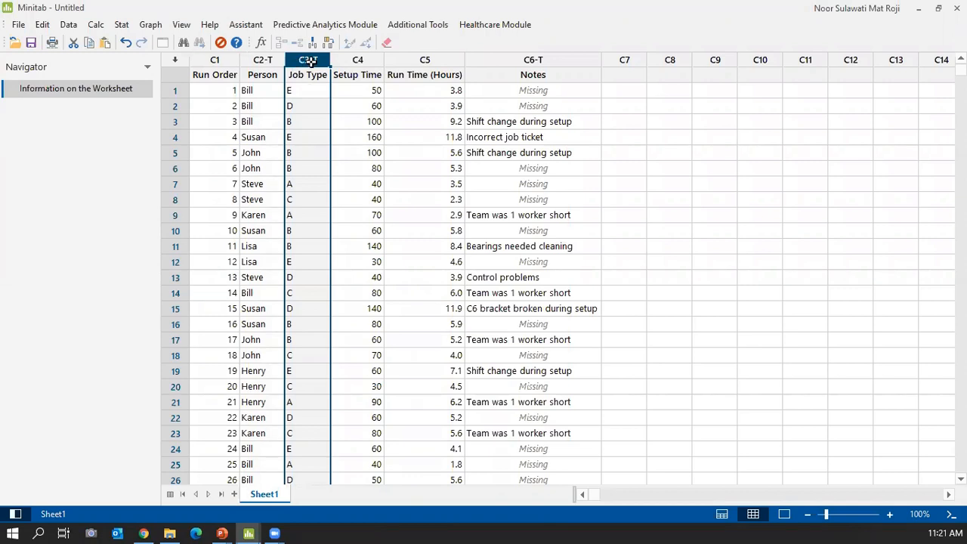
Apply Pareto Most Frequent Values formatting to Job Type with 1 unique value in Red style.
right_click(292, 59)
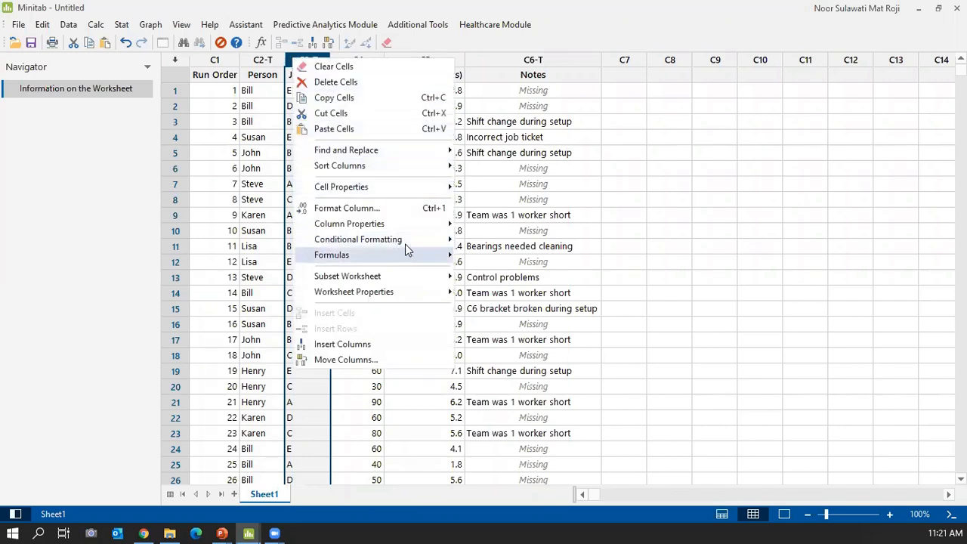
mouse_move(414, 243)
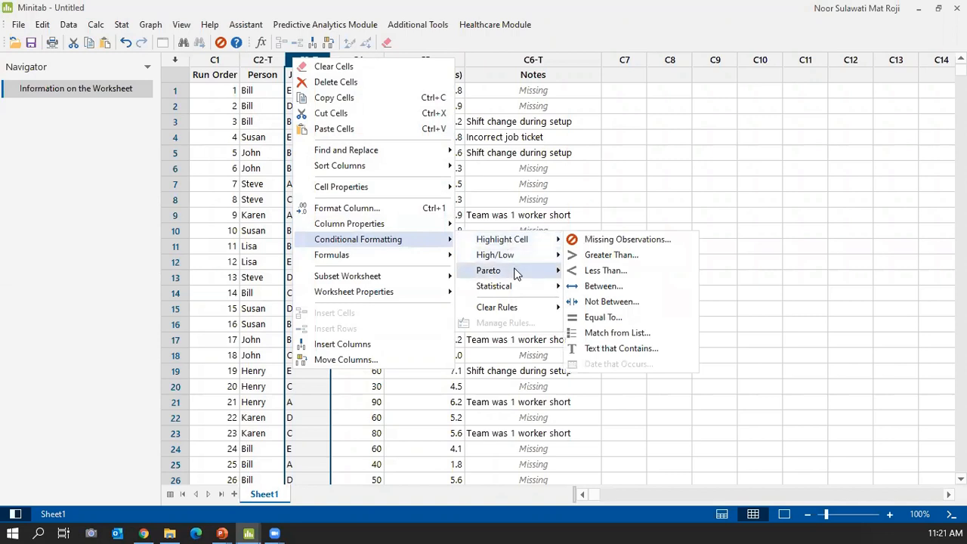
mouse_move(517, 274)
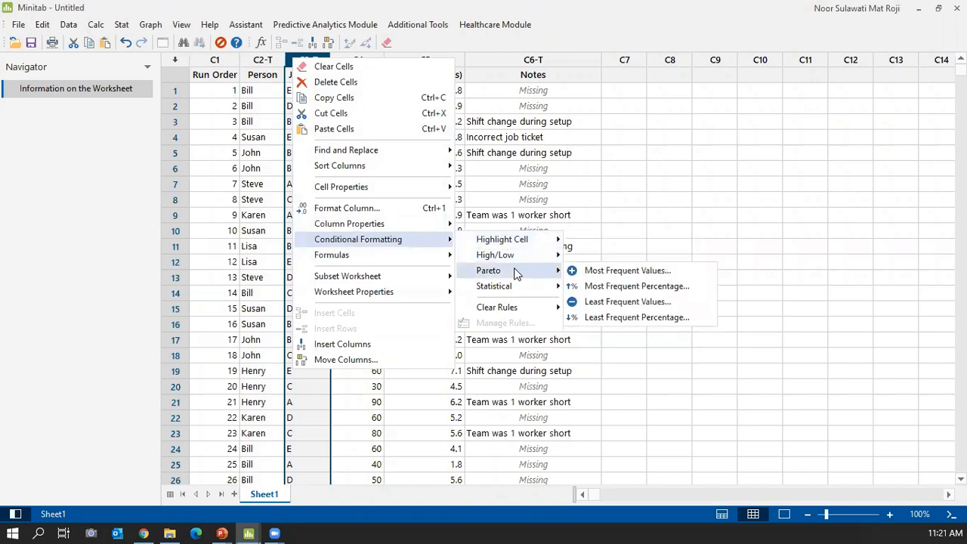
click(627, 270)
text(10)
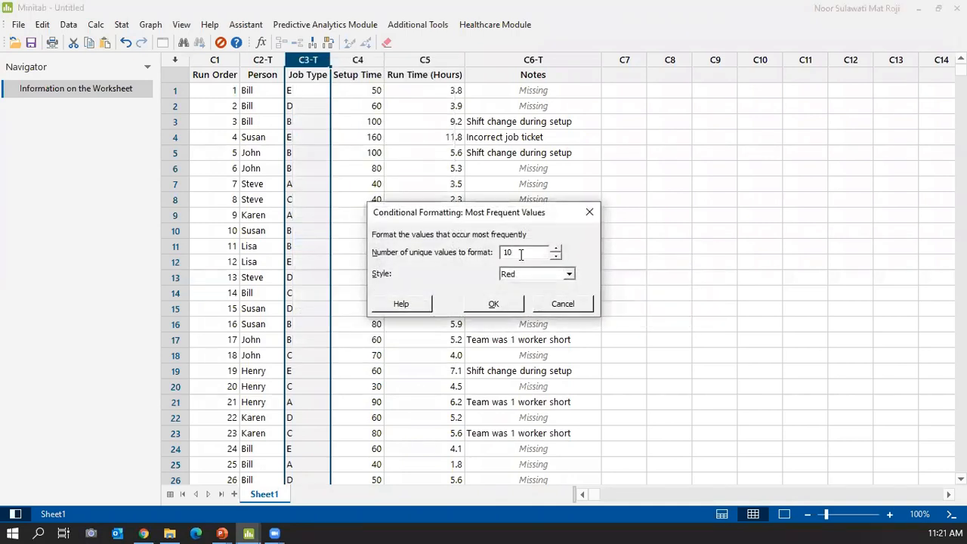
key(BackSpace)
key(BackSpace)
text(1)
click(486, 304)
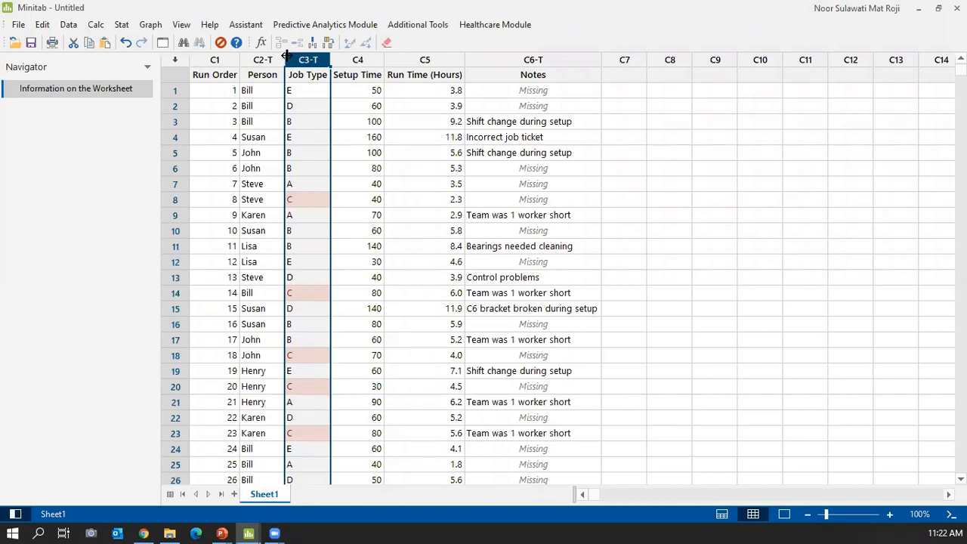
Subset the worksheet to include only rows with formatted Job Type cells.
right_click(311, 62)
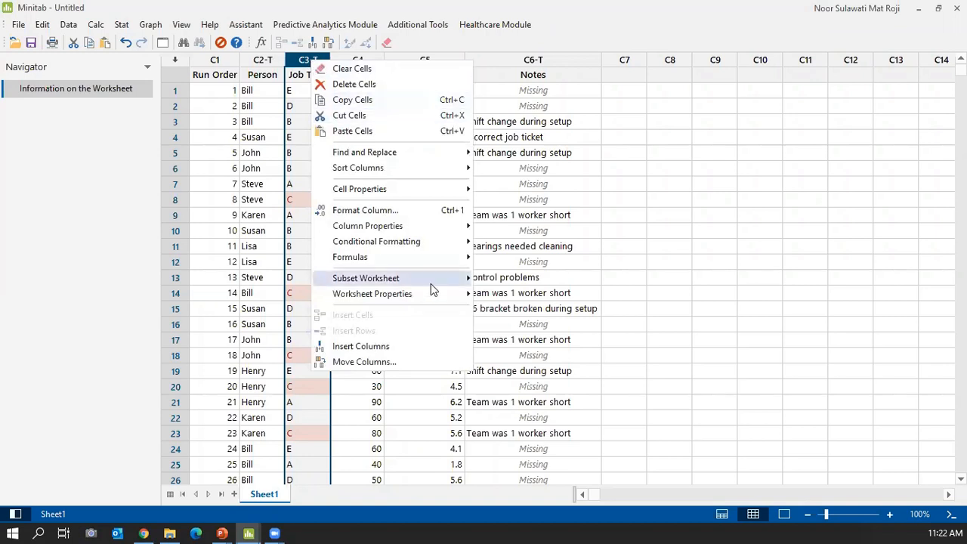
mouse_move(438, 281)
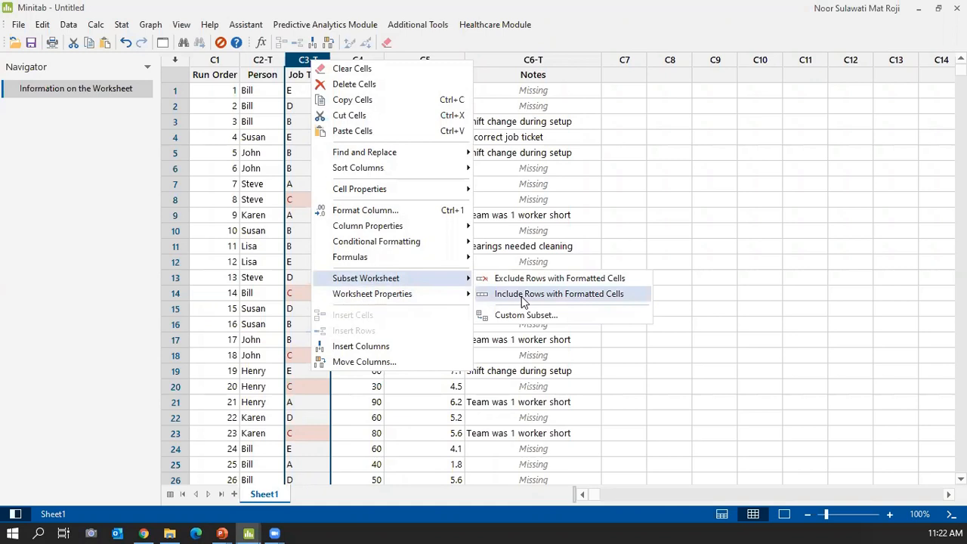
click(523, 299)
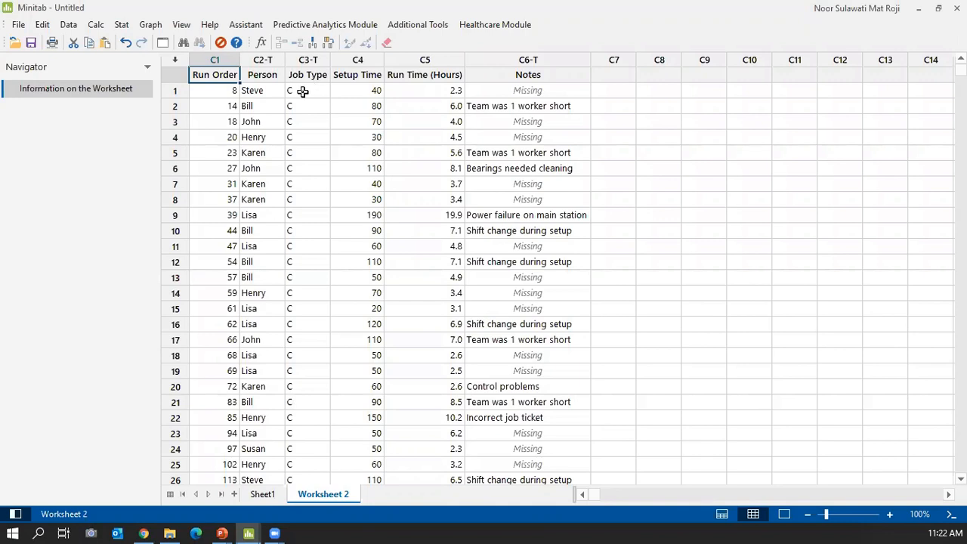
Rename the new worksheet to 'most frequent' and return to Sheet1's Job Type column.
right_click(340, 497)
click(406, 441)
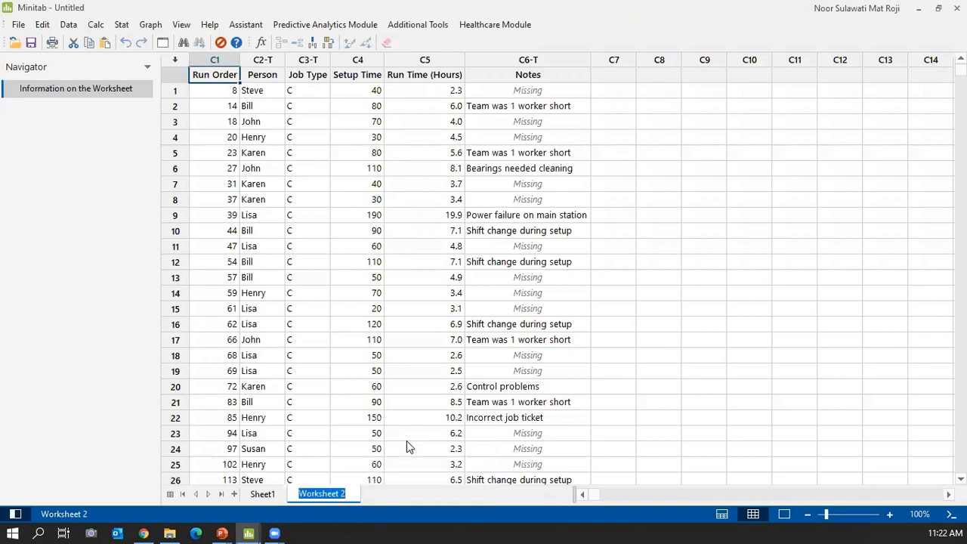
text(most frequ)
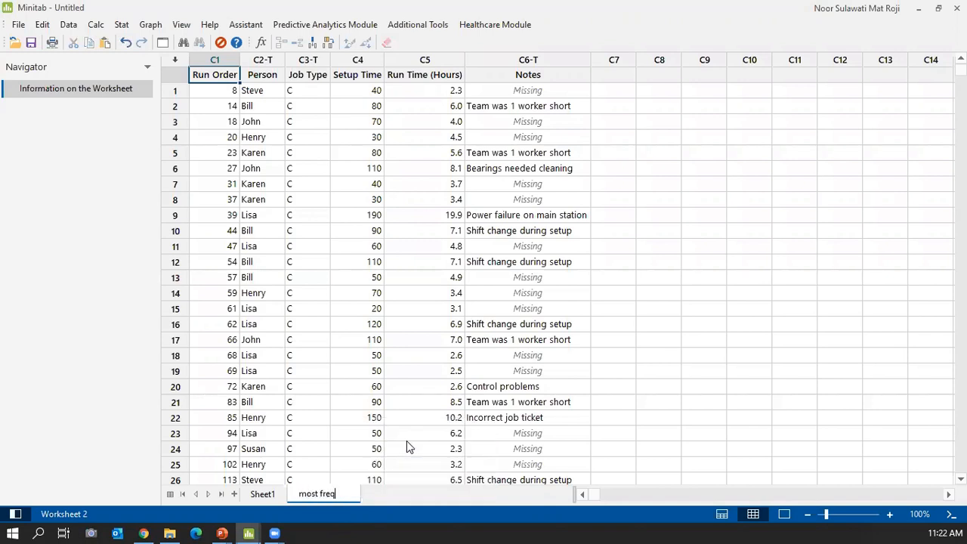
text(ent)
key(Return)
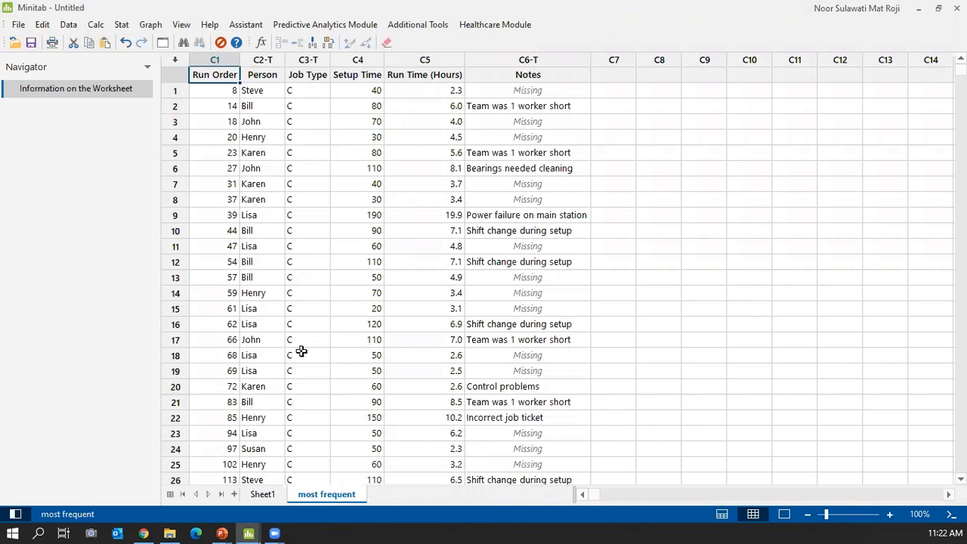
click(263, 495)
click(307, 60)
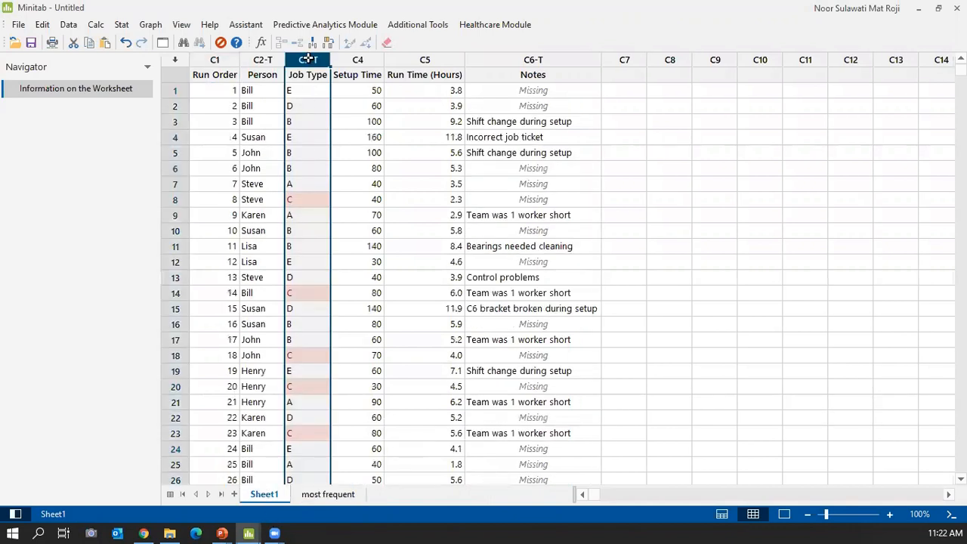
right_click(310, 62)
mouse_move(431, 243)
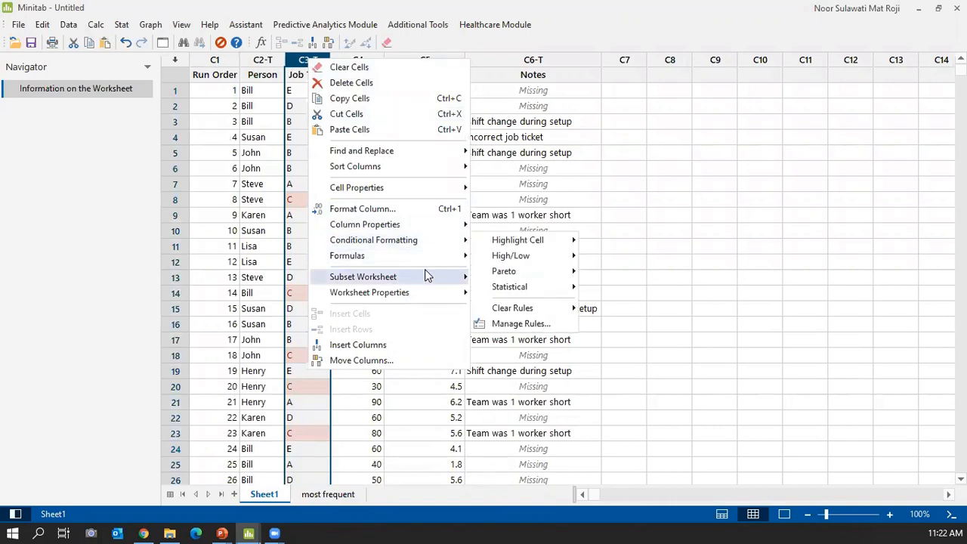
mouse_move(425, 281)
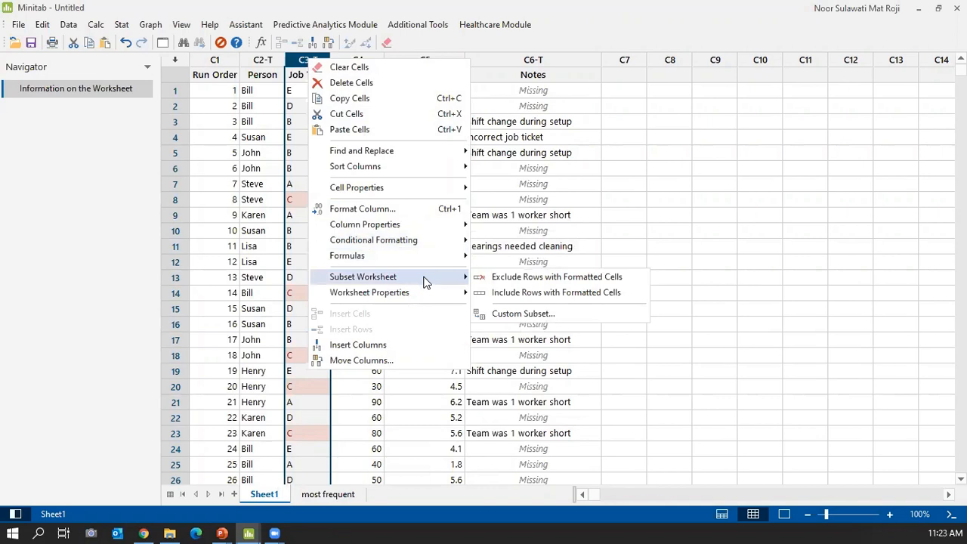
click(792, 227)
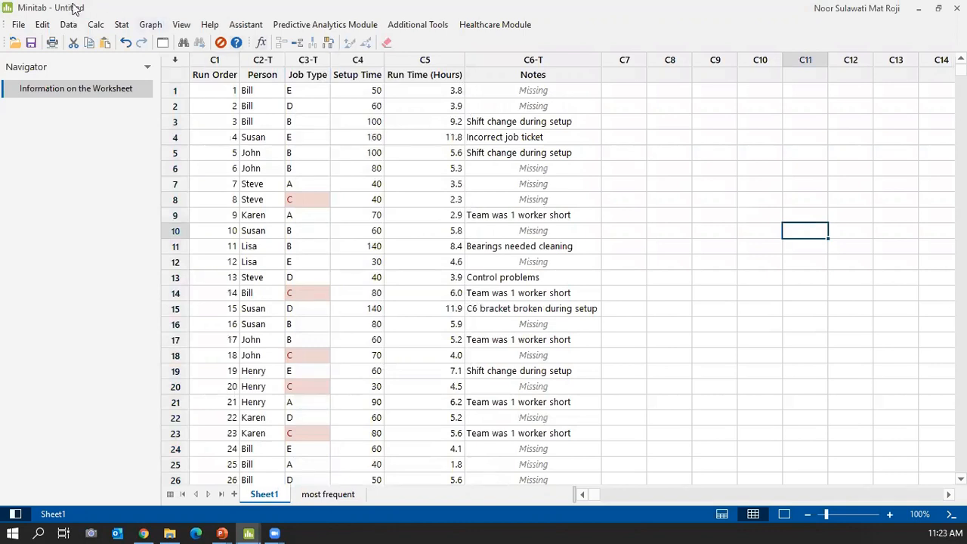
click(69, 26)
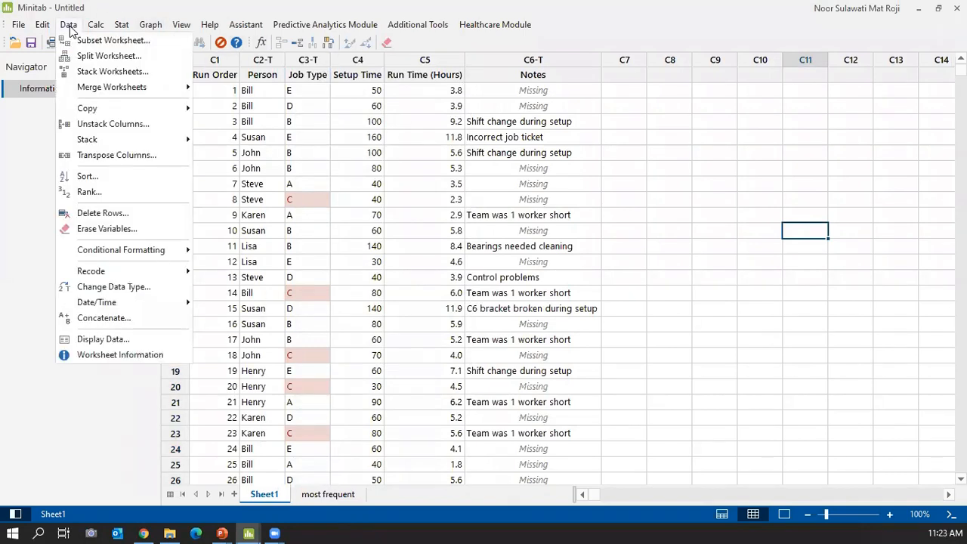
click(642, 187)
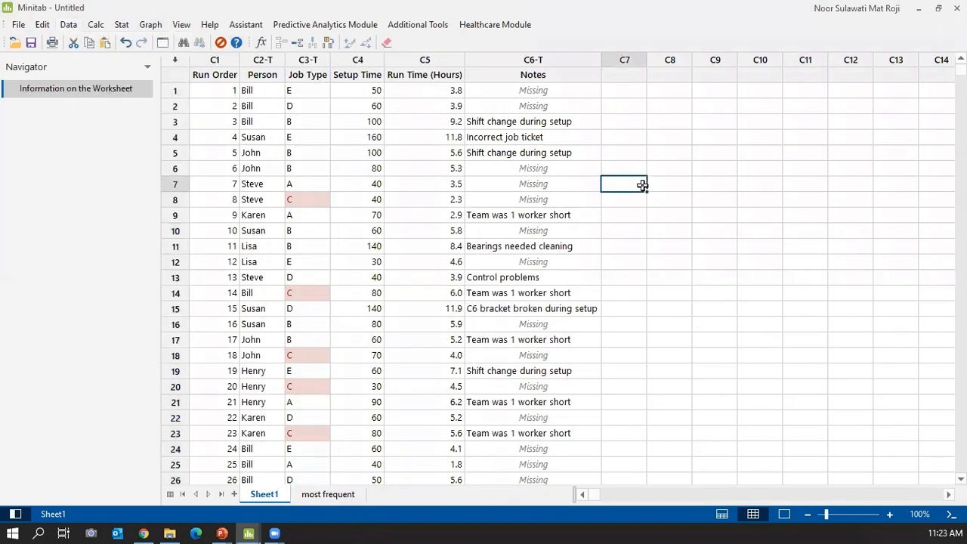
click(302, 60)
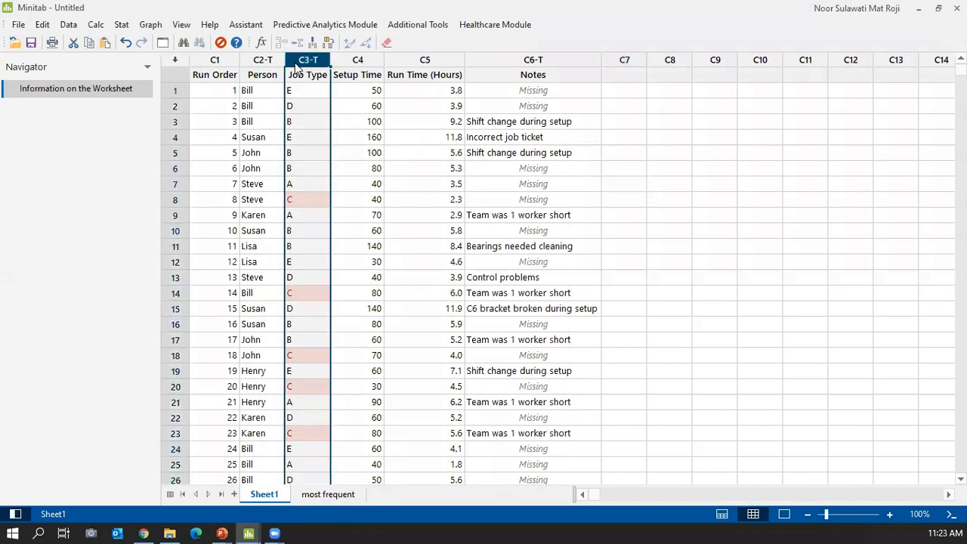
right_click(297, 65)
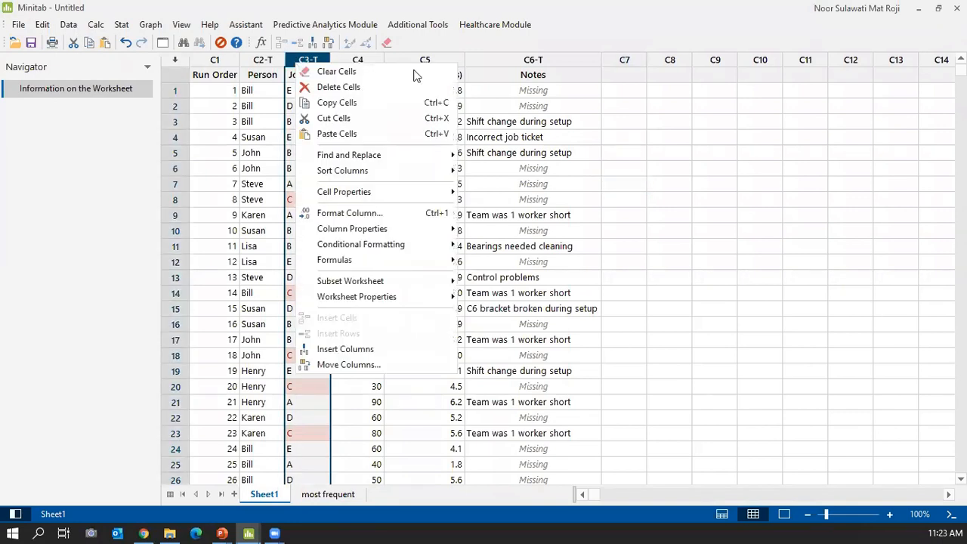
click(772, 166)
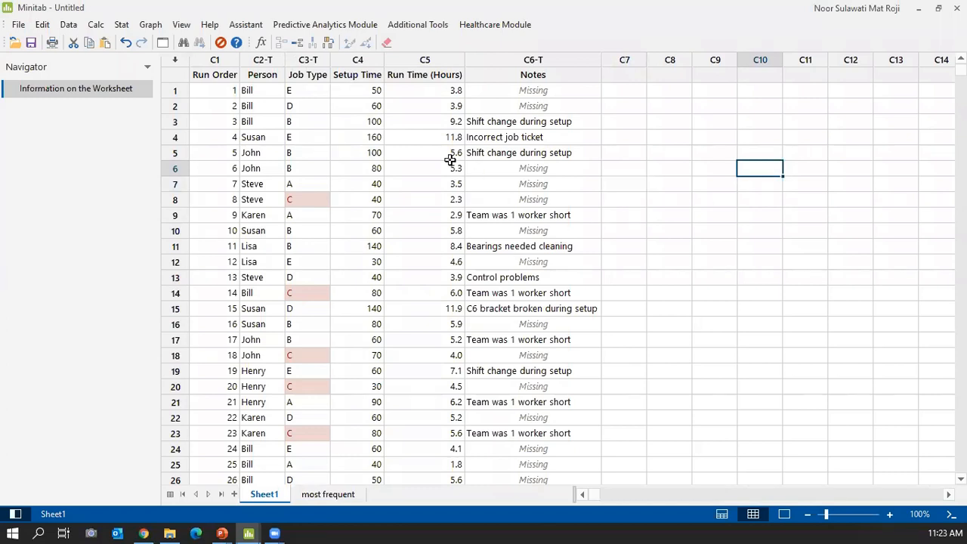
click(350, 55)
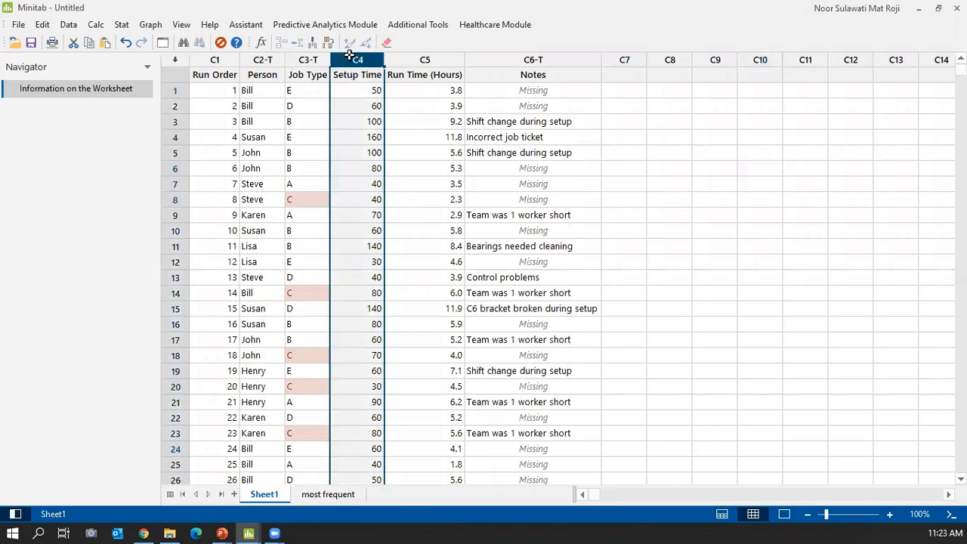
click(406, 61)
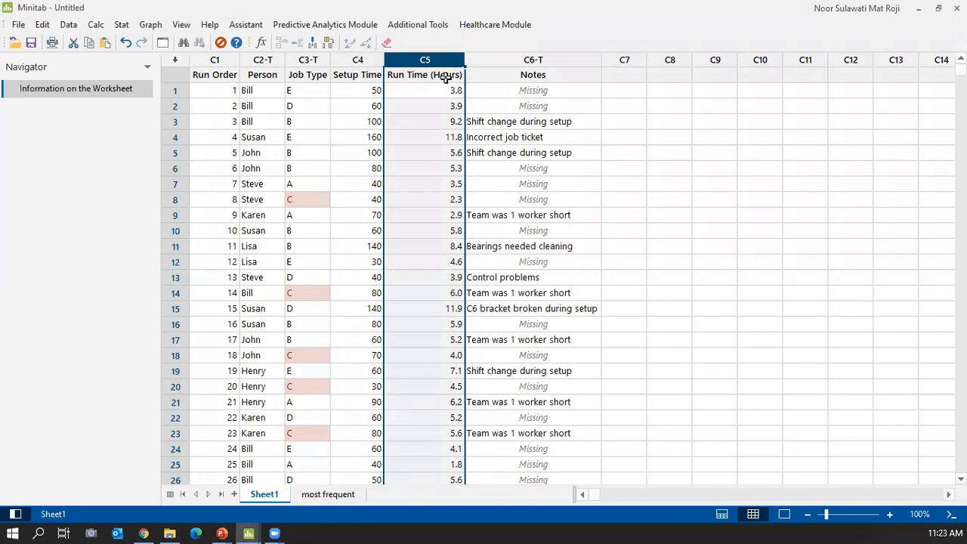
click(355, 63)
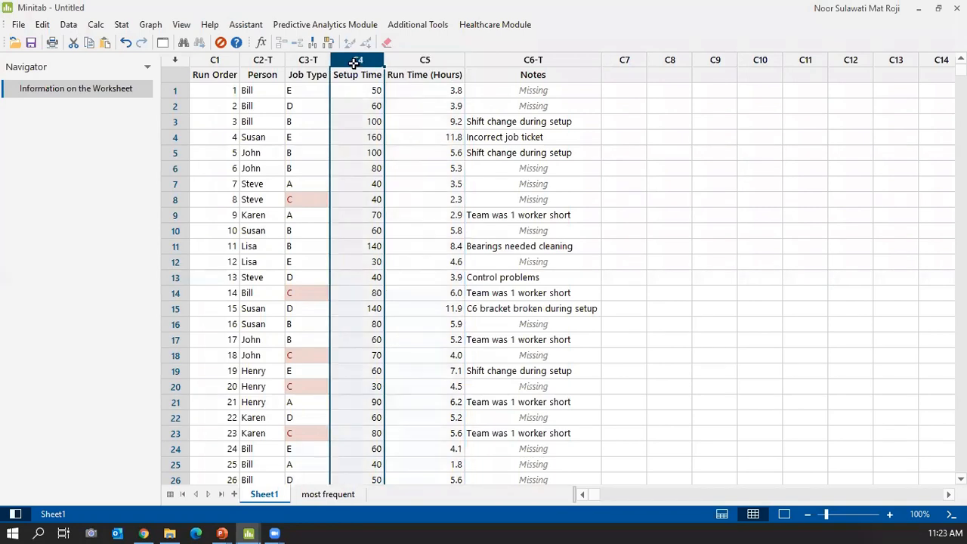
click(403, 63)
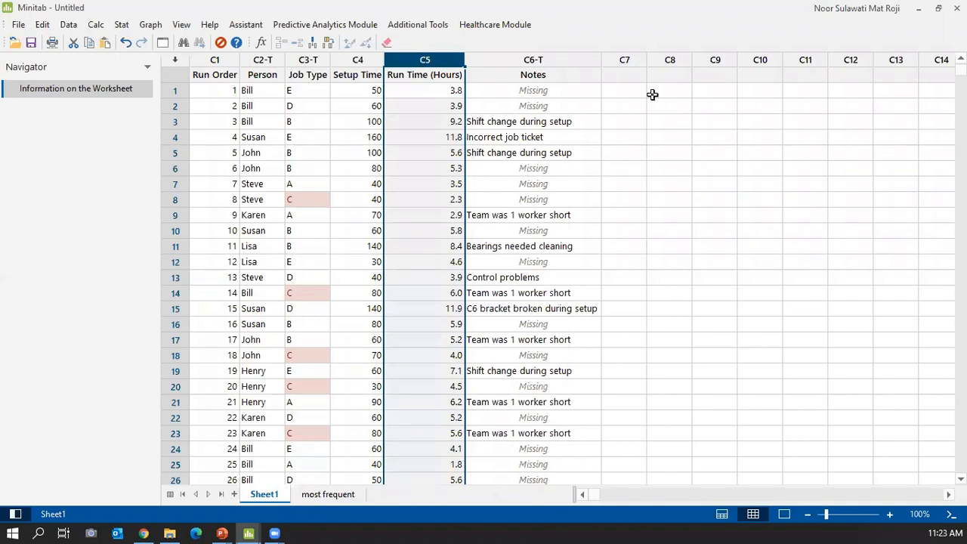
click(624, 92)
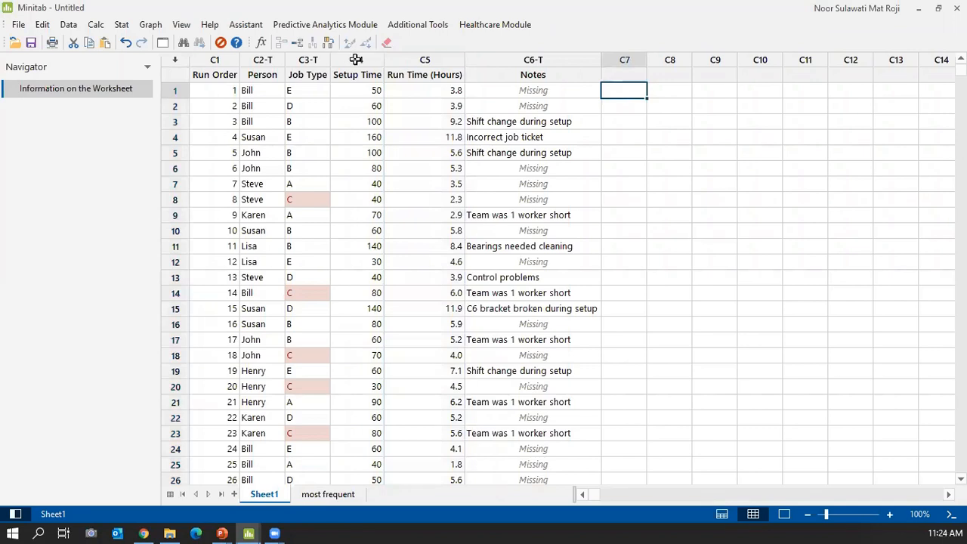
click(425, 60)
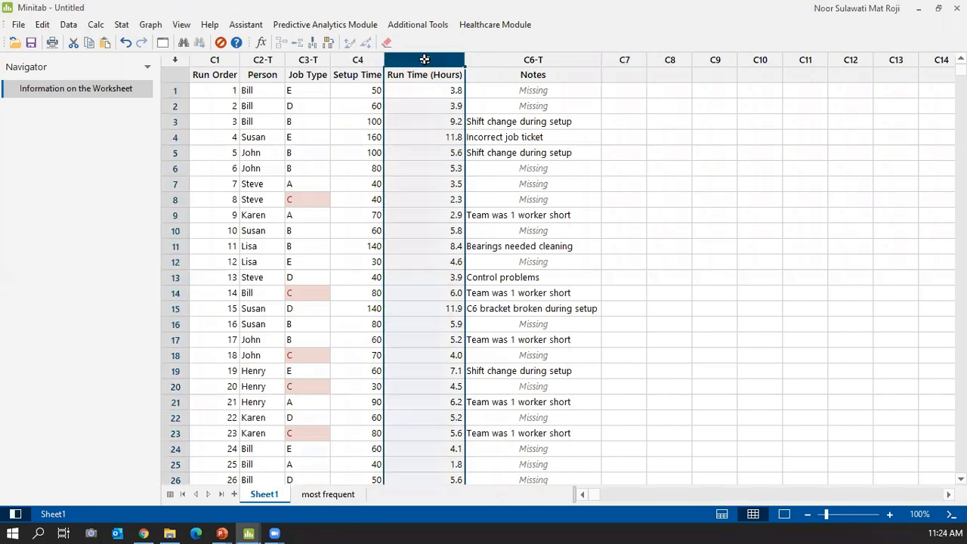
In the Calculator, name the result variable run time (min).
click(97, 25)
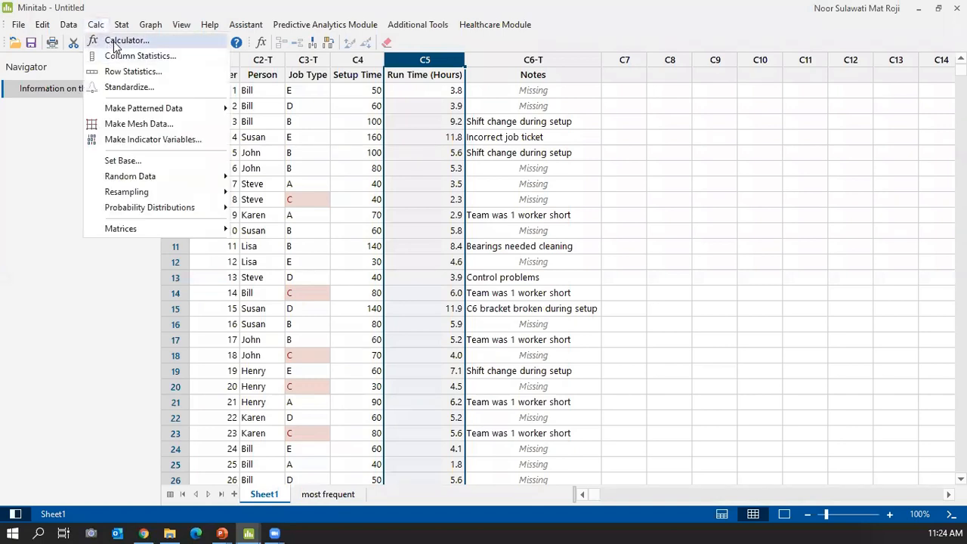
click(117, 41)
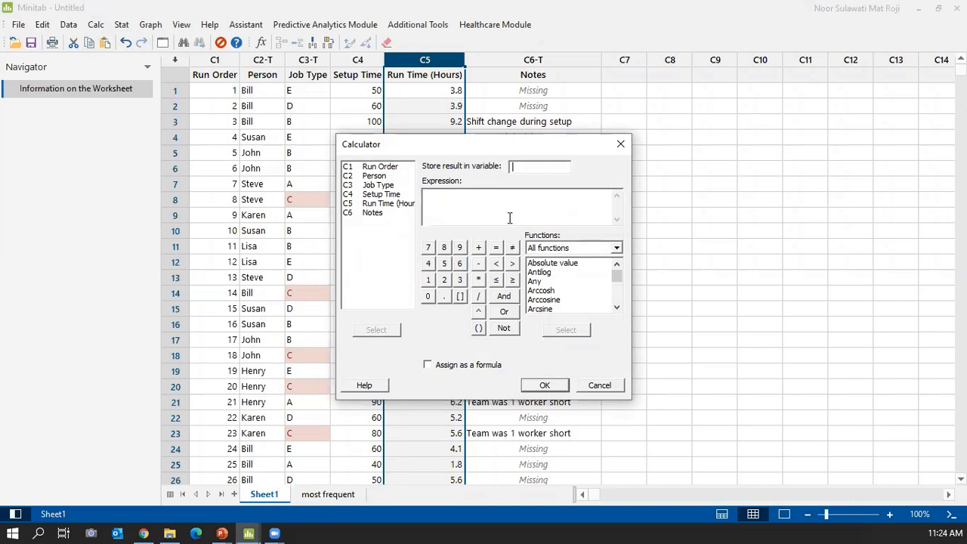
click(620, 144)
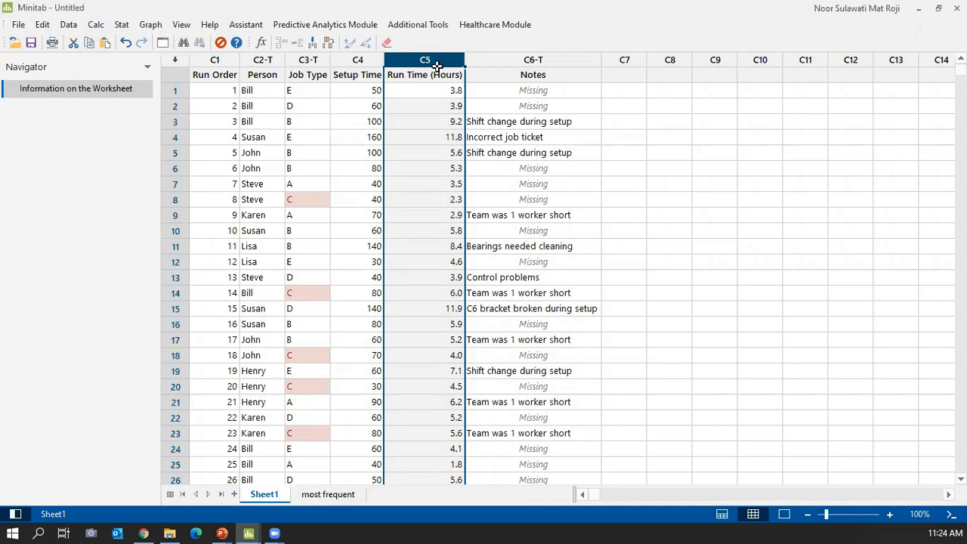
click(99, 25)
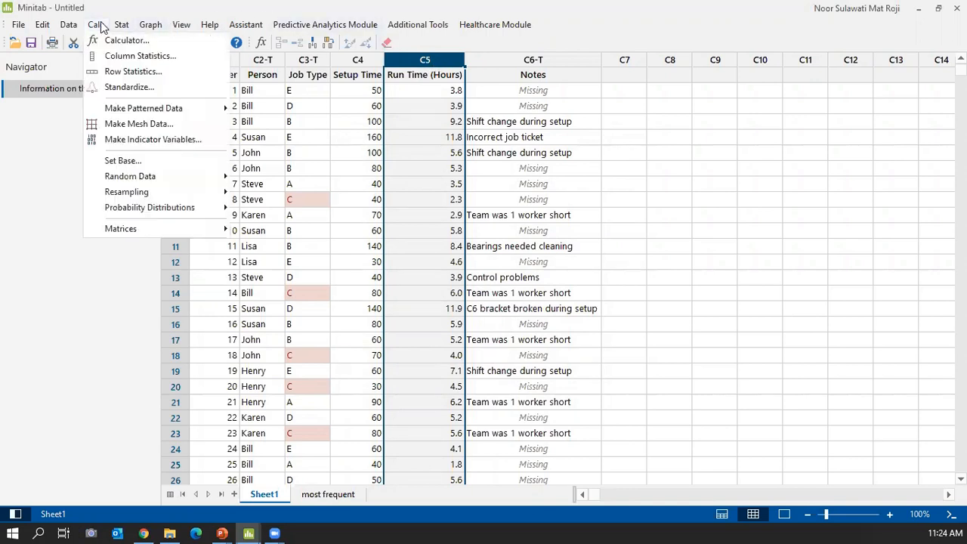
click(112, 41)
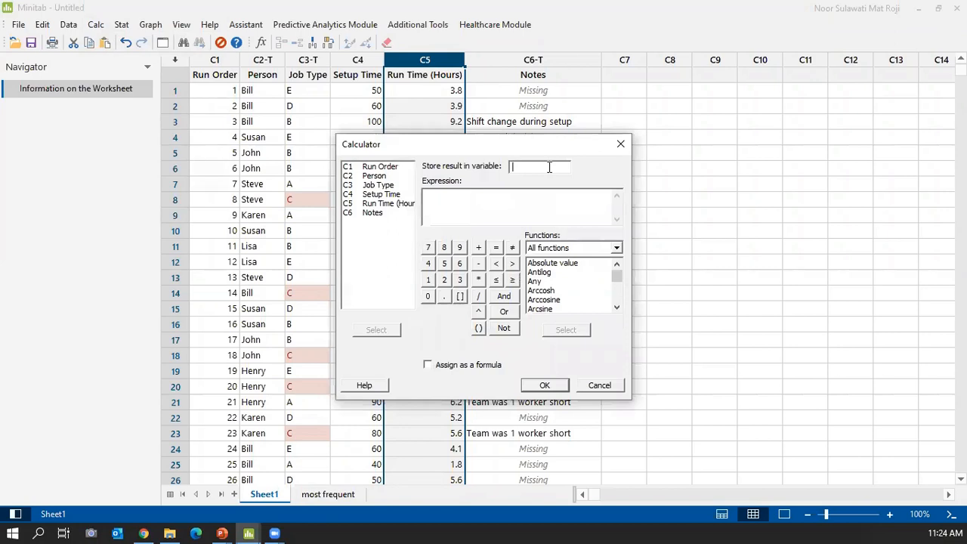
text(run time (min))
Build the expression 'Run Time (Hours)' * 60.
click(446, 205)
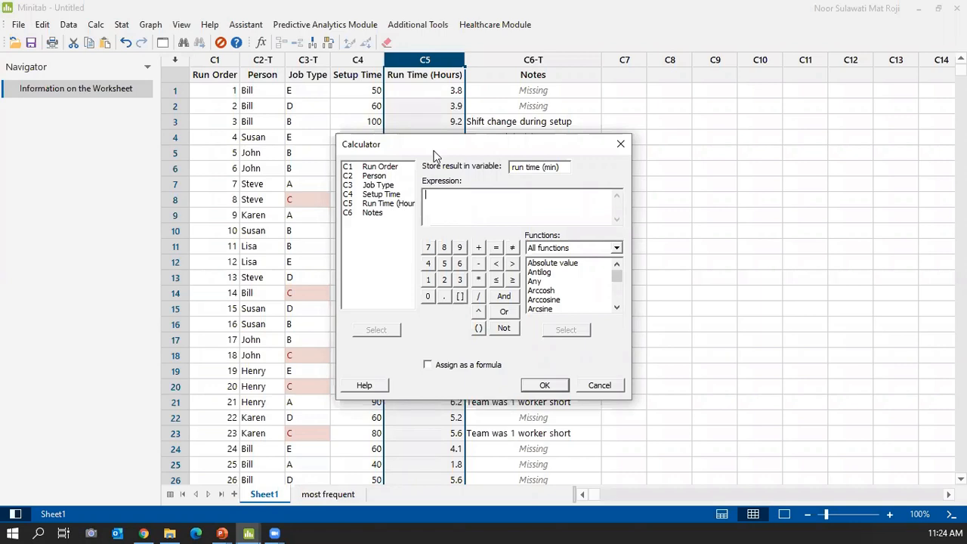
double_click(381, 205)
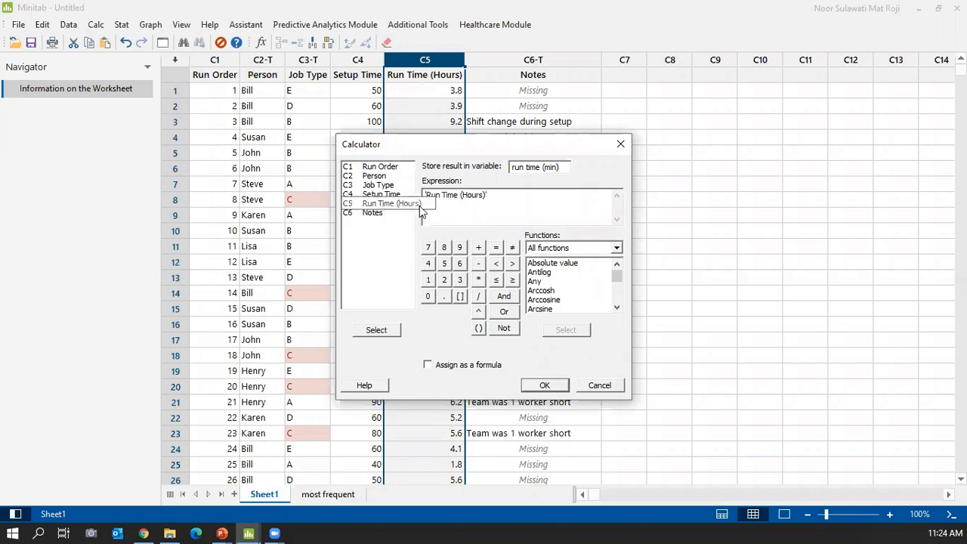
click(478, 280)
click(460, 264)
click(427, 296)
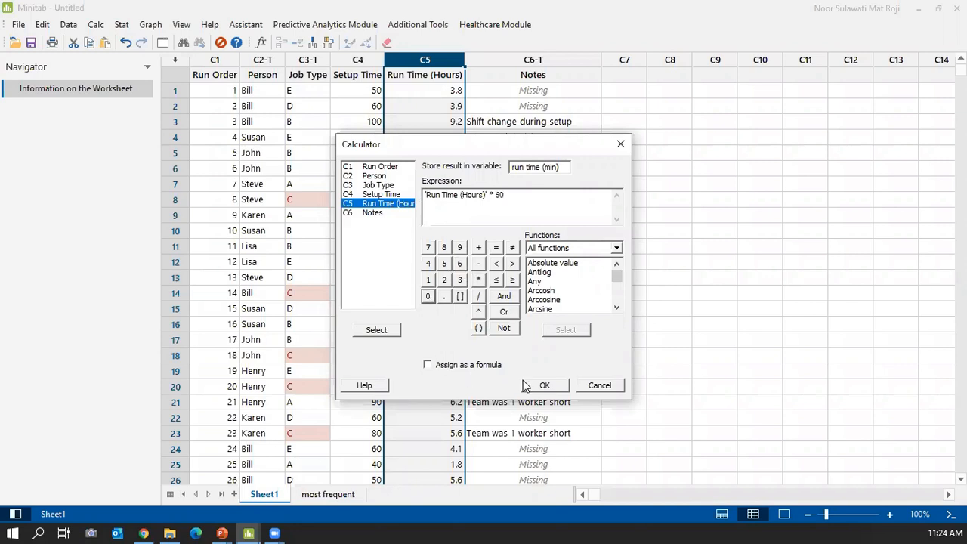
Compute the new C7 run time (min) column, giving values like 228, 234 and 552.
click(543, 386)
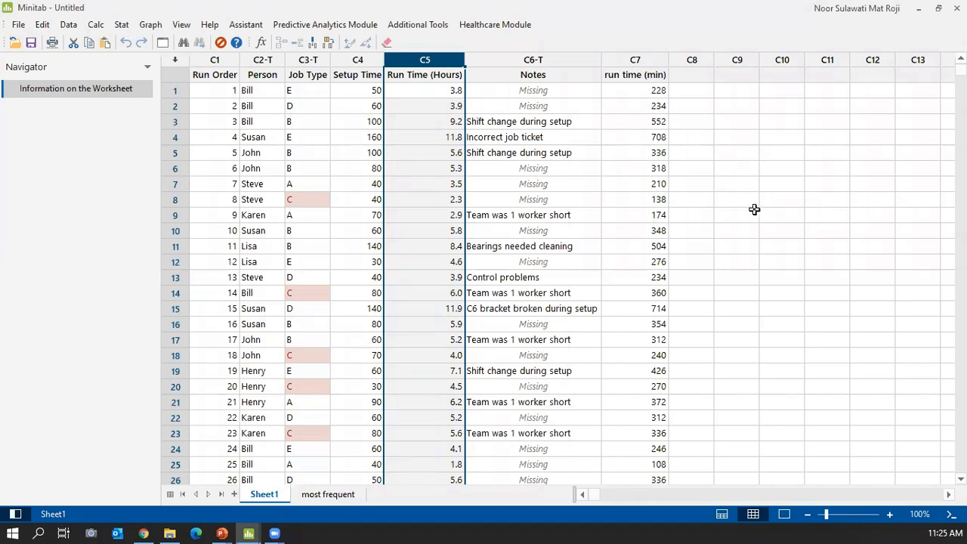
click(18, 25)
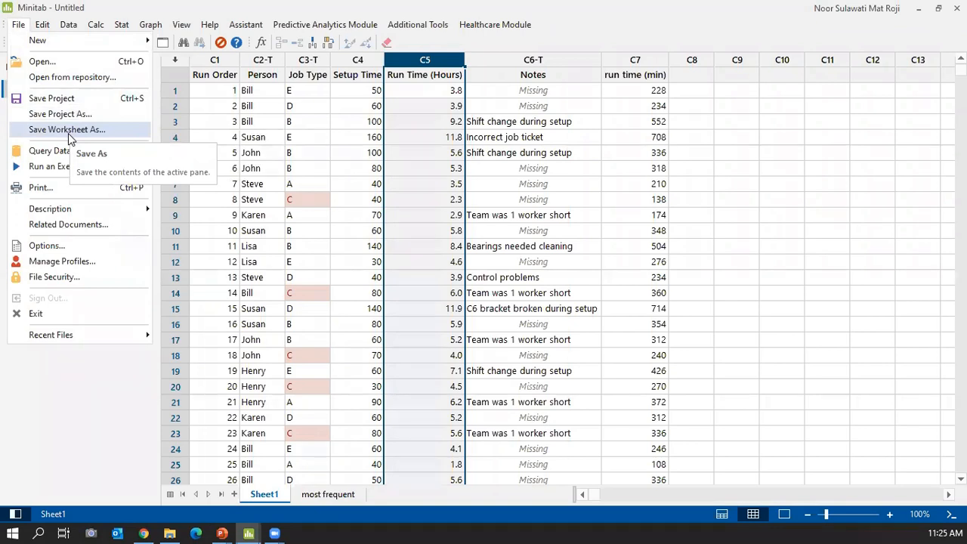
click(821, 170)
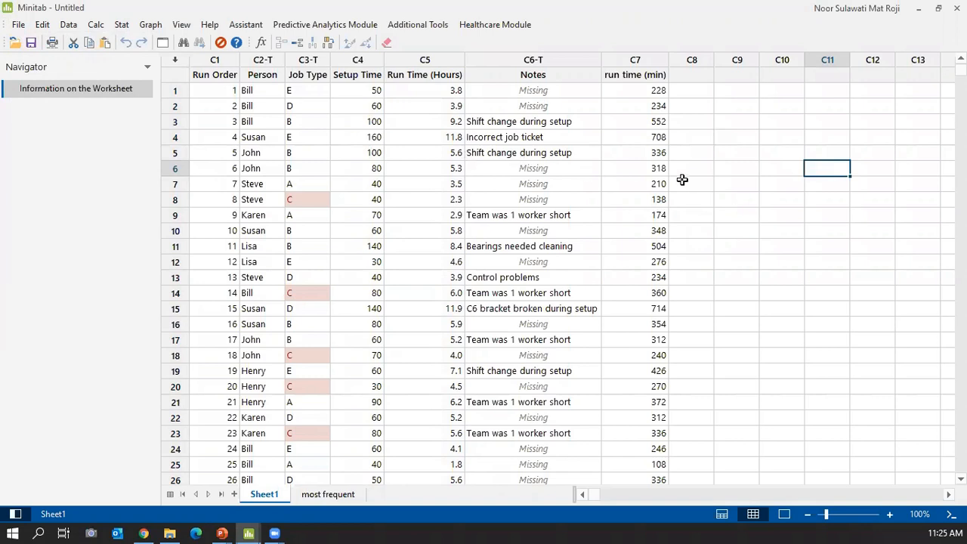
click(18, 26)
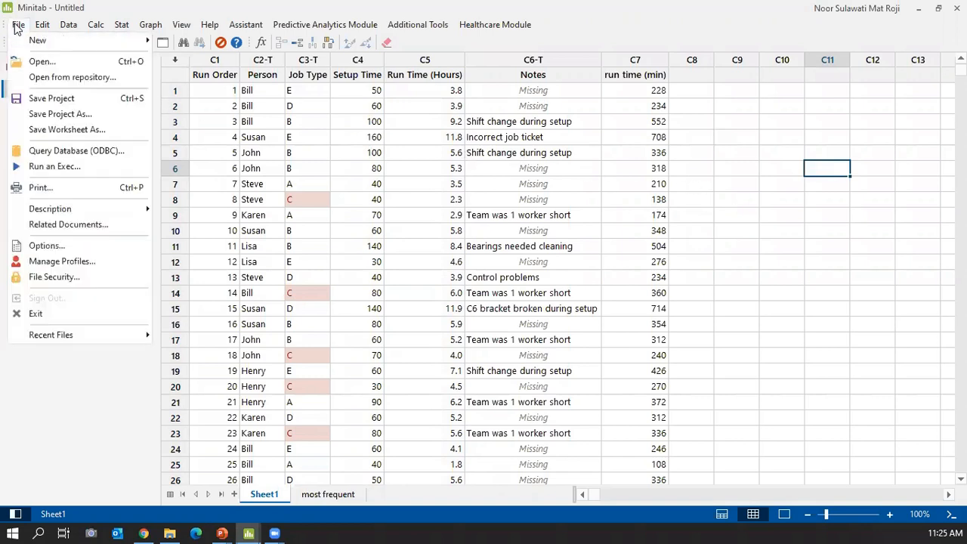
click(71, 129)
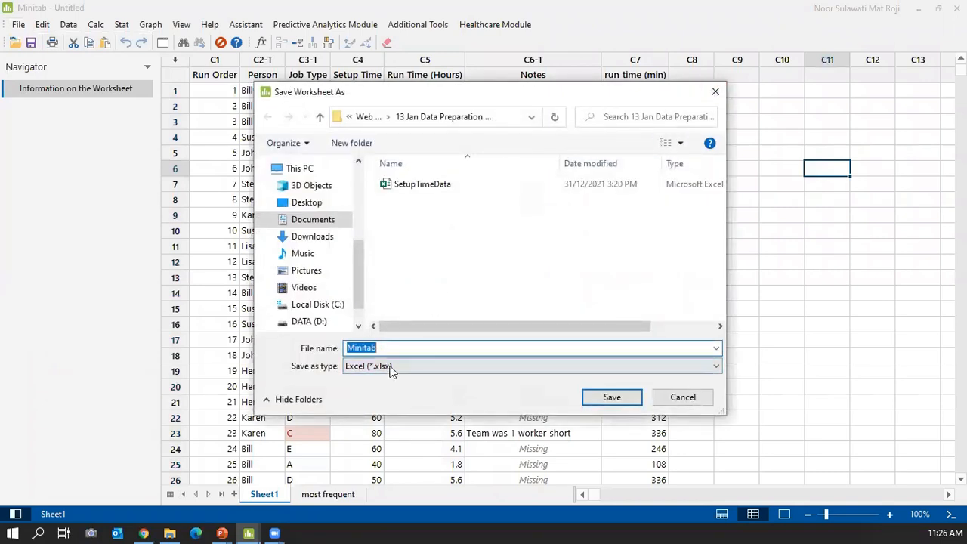
click(387, 367)
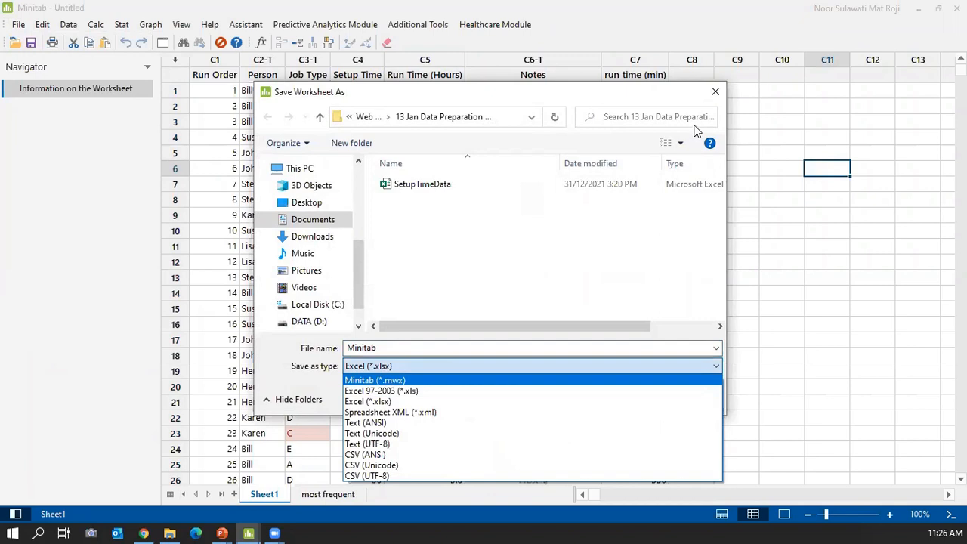
click(719, 91)
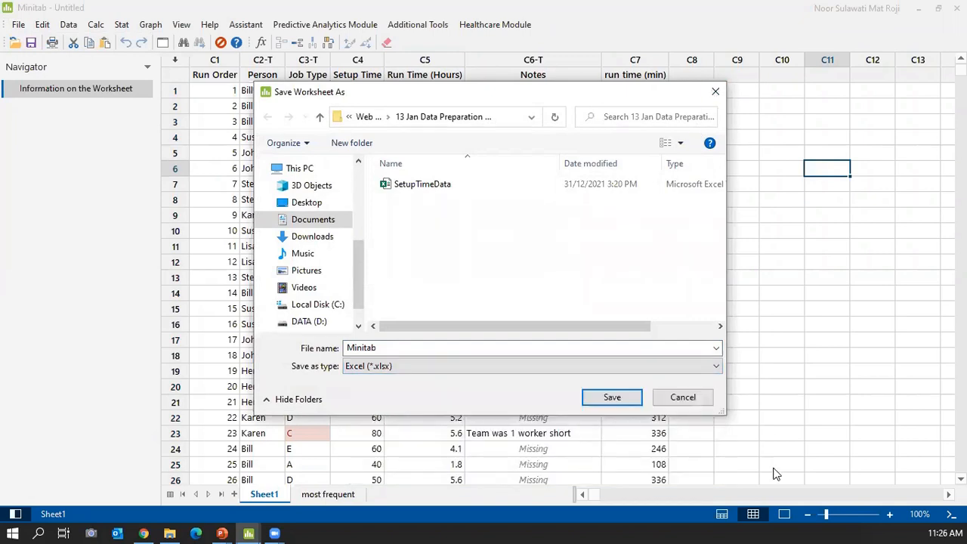
click(682, 398)
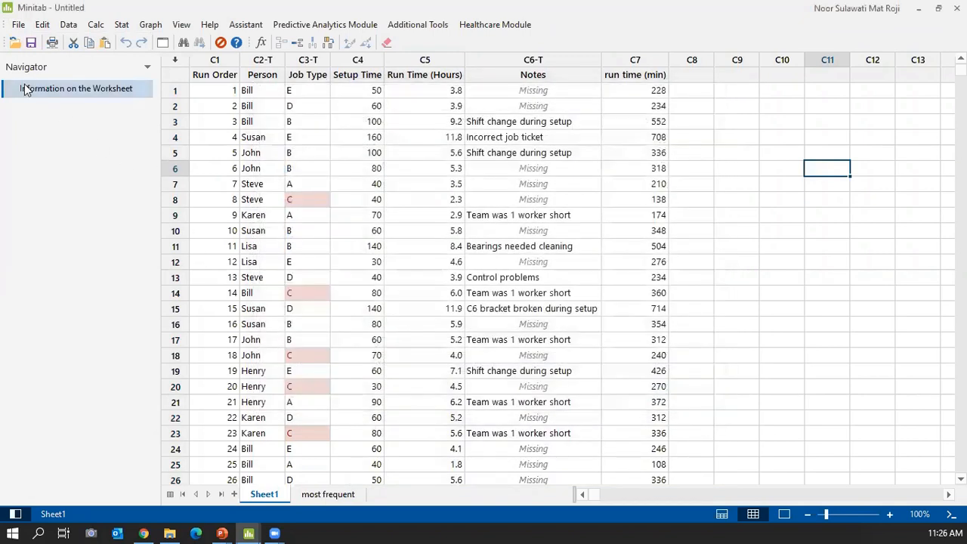
click(18, 26)
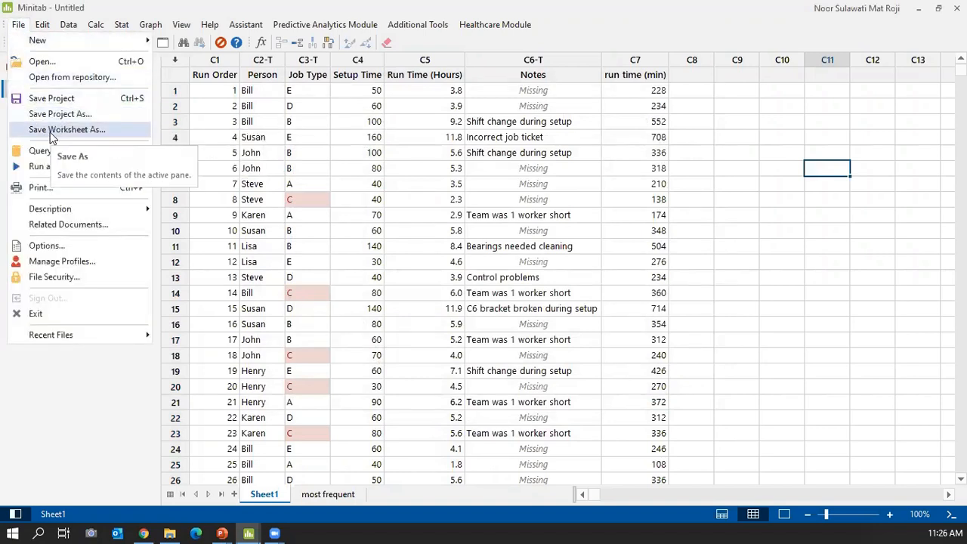
click(825, 272)
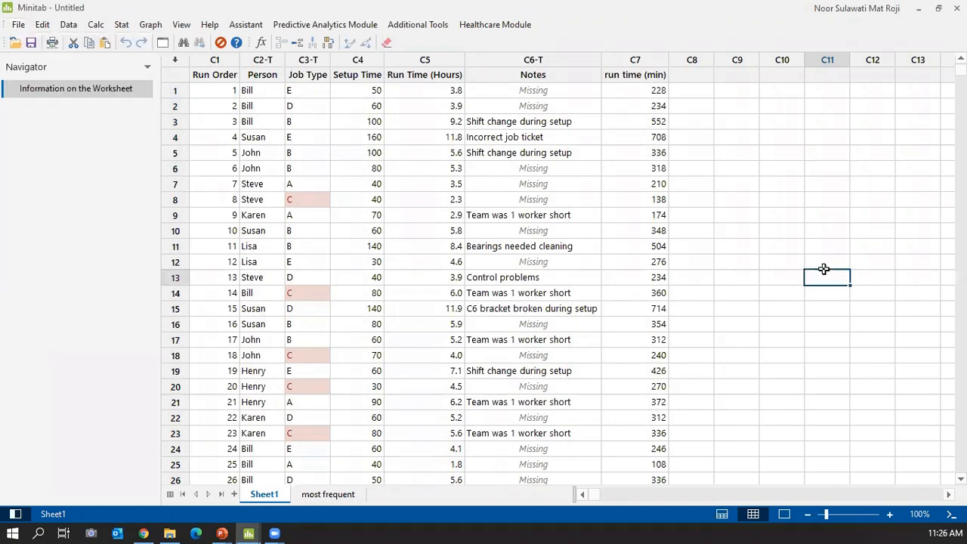
click(764, 227)
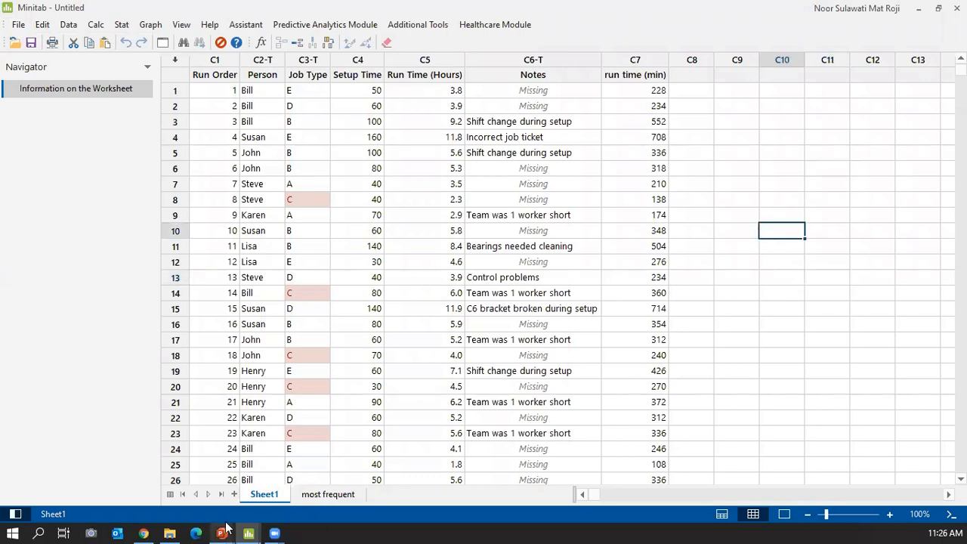
Page the slideshow to the Save the worksheet slide, then reopen Minitab's worksheet Information report.
mouse_move(222, 531)
click(381, 476)
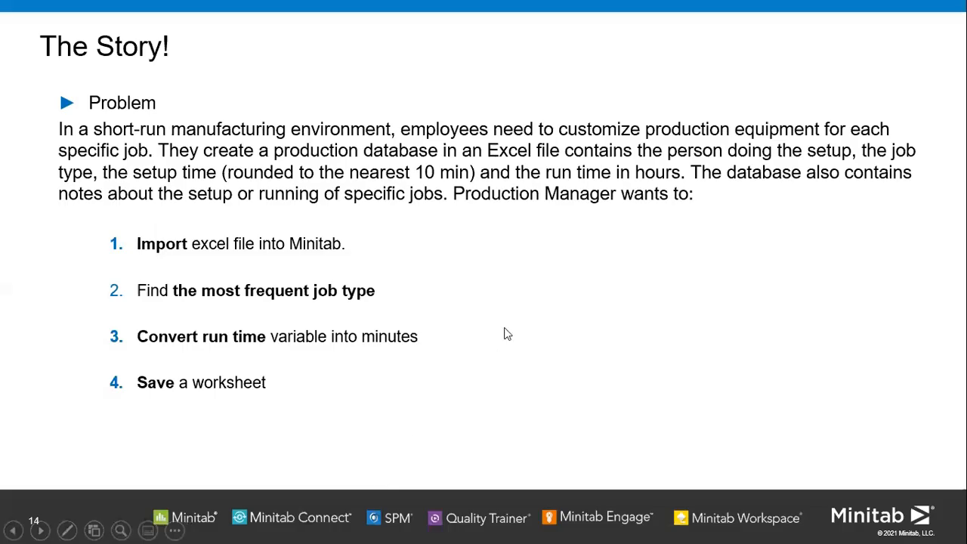
key(Right)
key(Right)
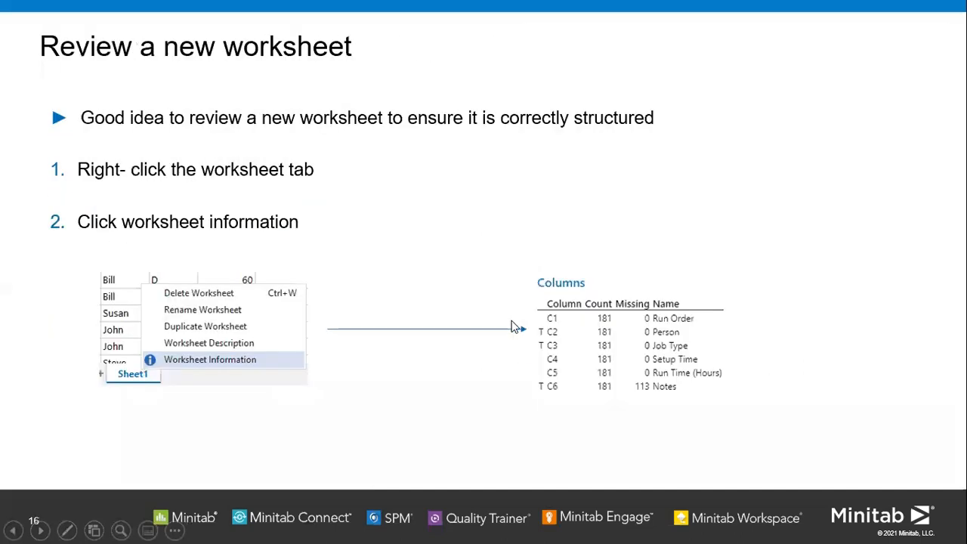
key(Left)
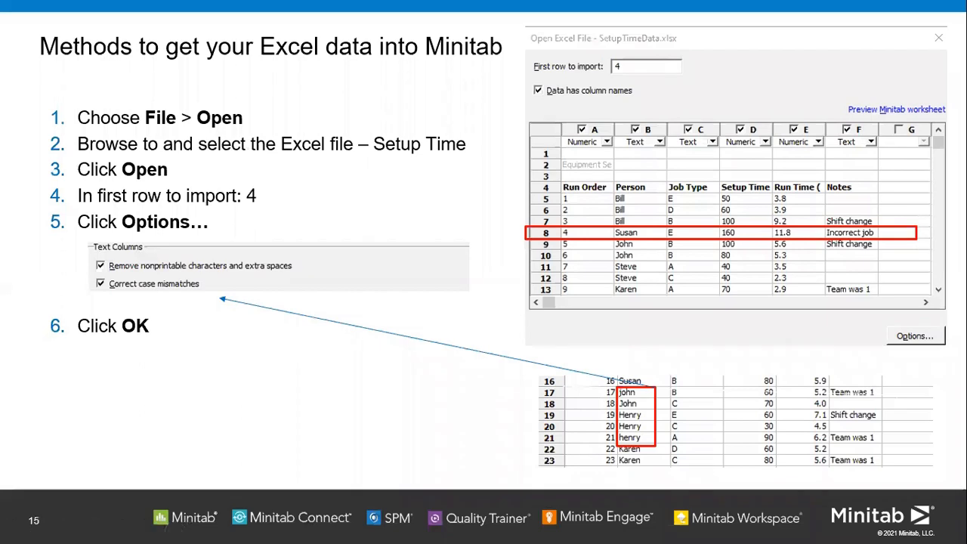
key(Right)
key(Right)
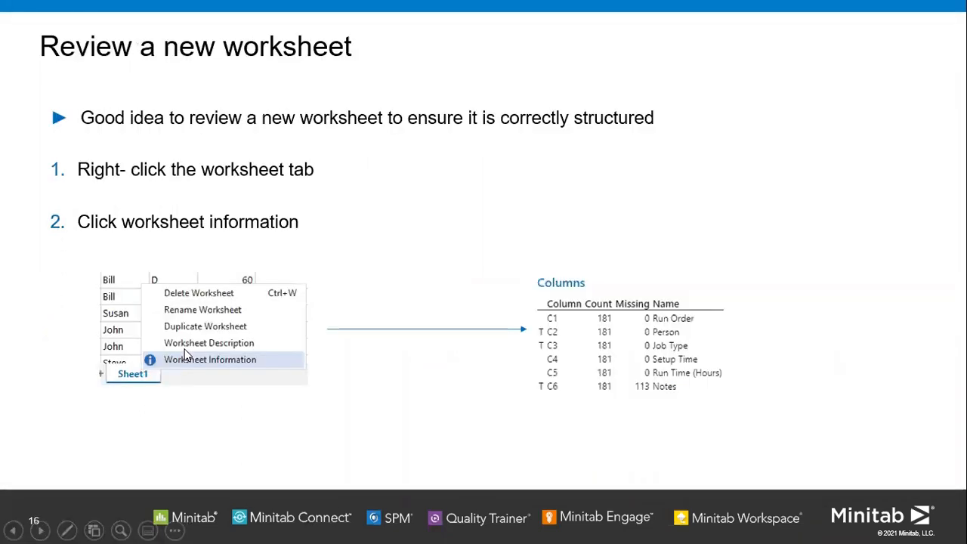
key(Right)
key(Right)
key(Right)
key(Right)
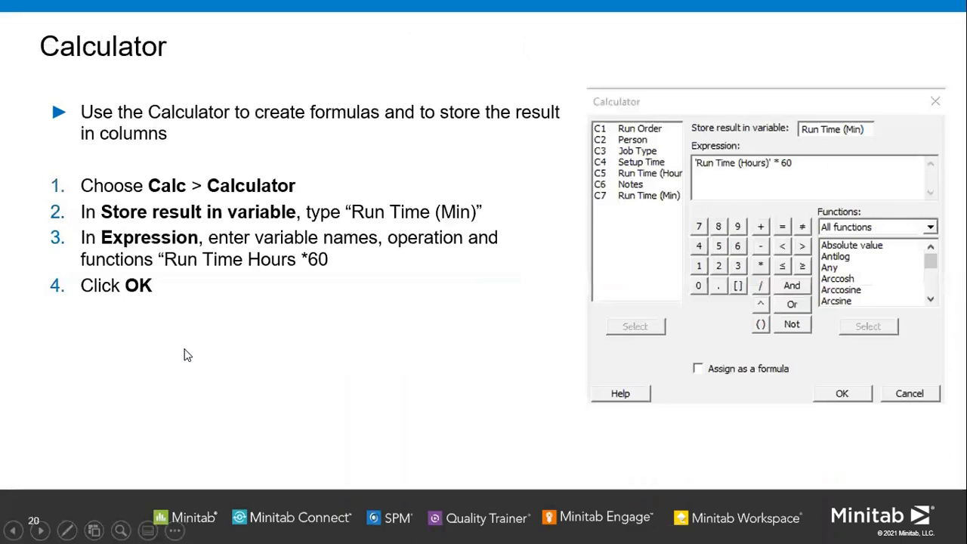
key(Right)
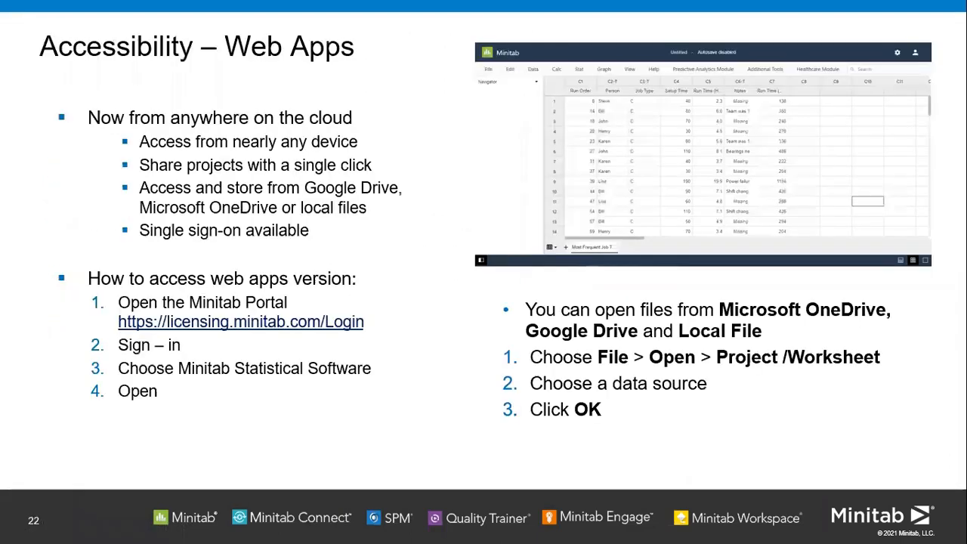
key(Left)
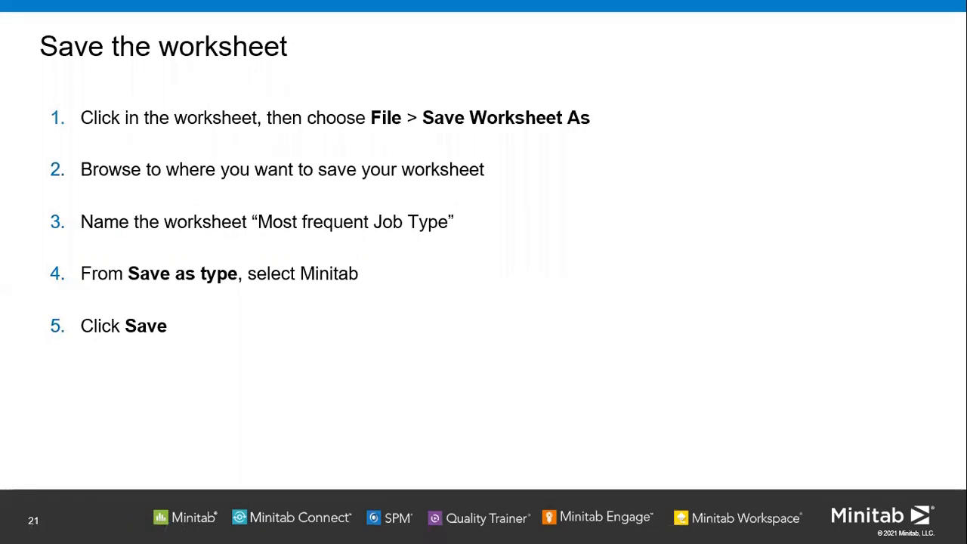
key(alt+Tab)
click(55, 89)
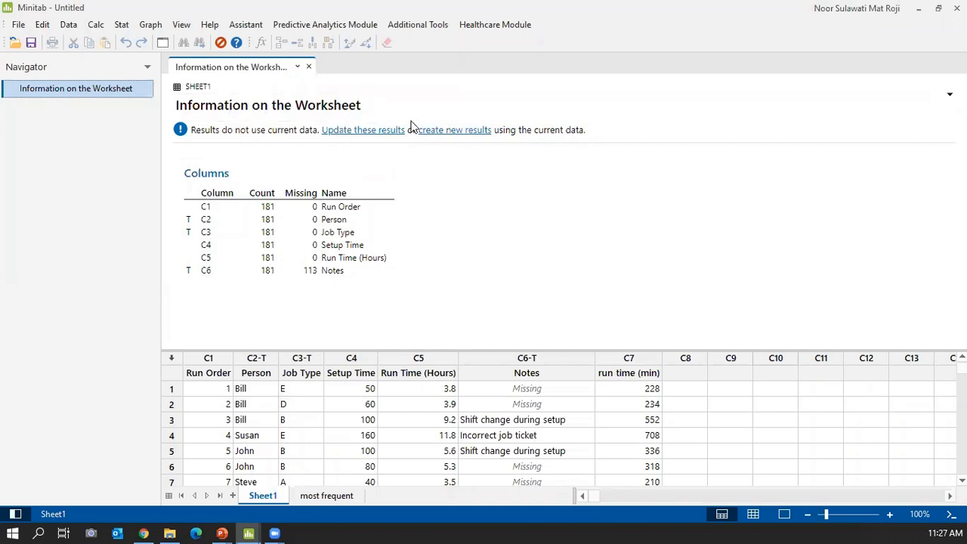
Update the worksheet information to list C7 run time (min), then advance the slideshow to Accessibility – Web Apps.
click(362, 135)
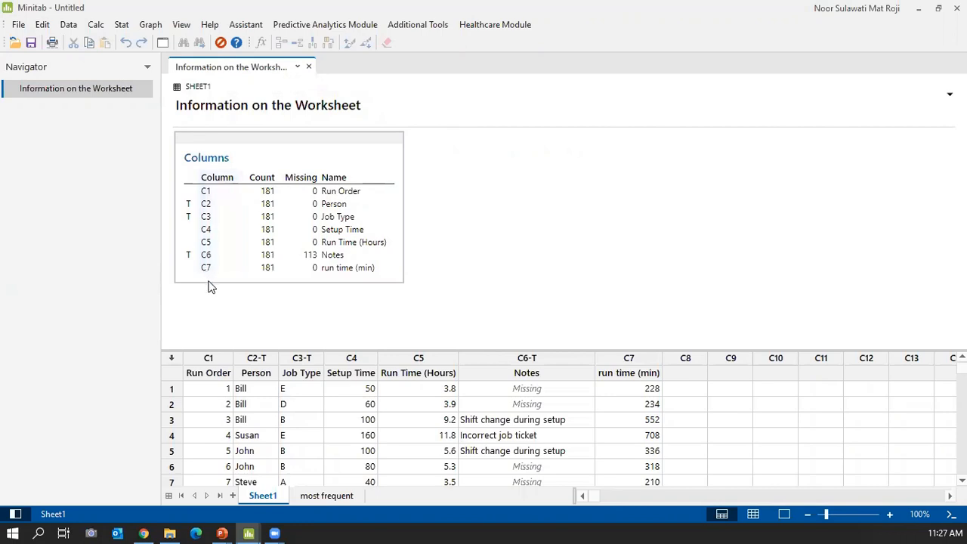
click(689, 451)
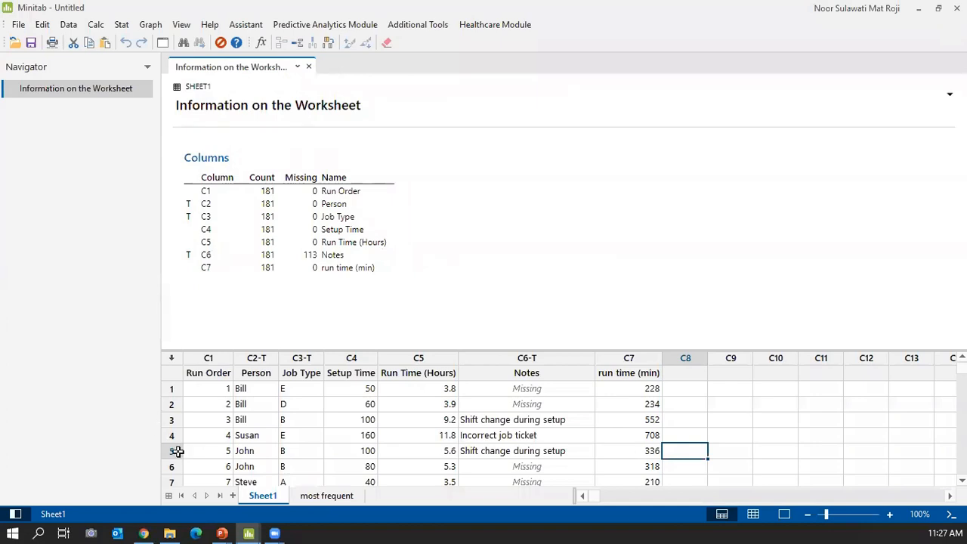
mouse_move(223, 531)
click(360, 486)
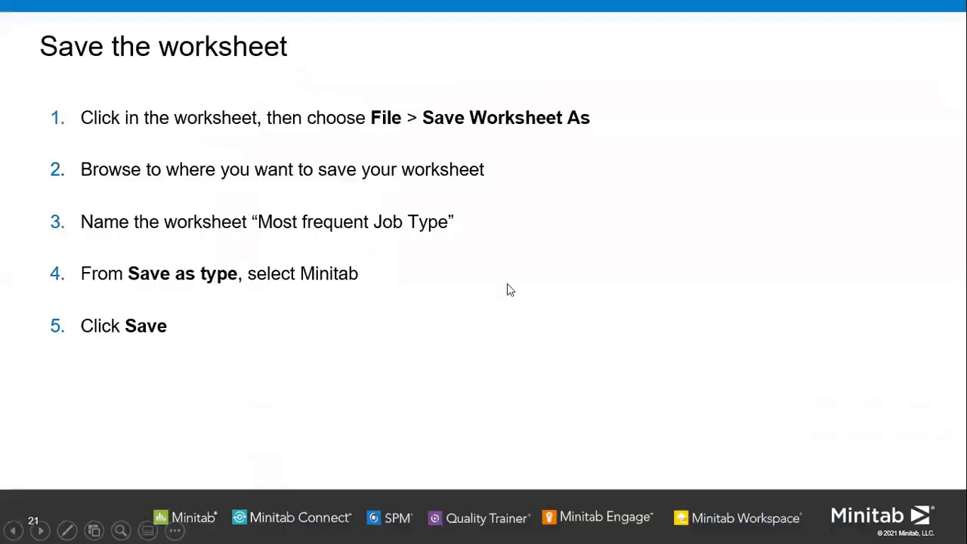
click(525, 269)
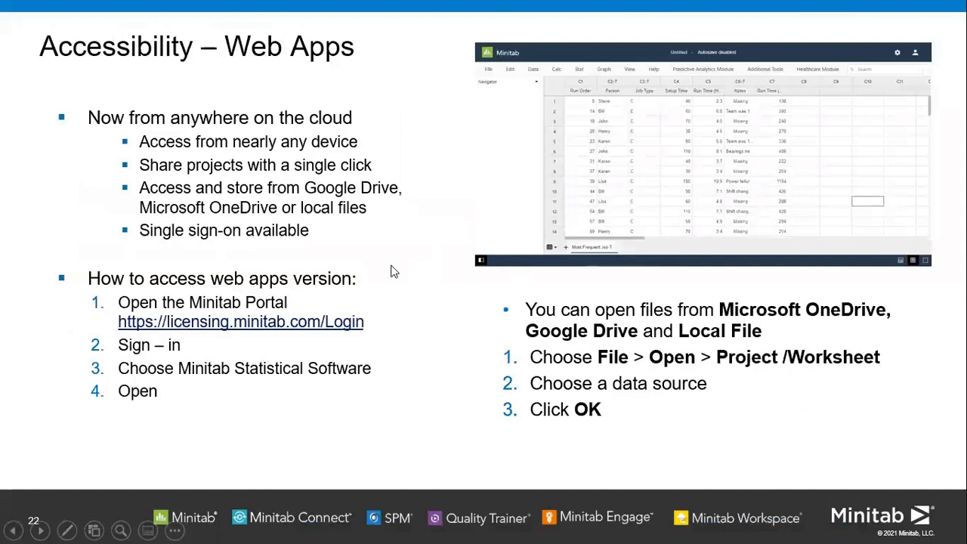
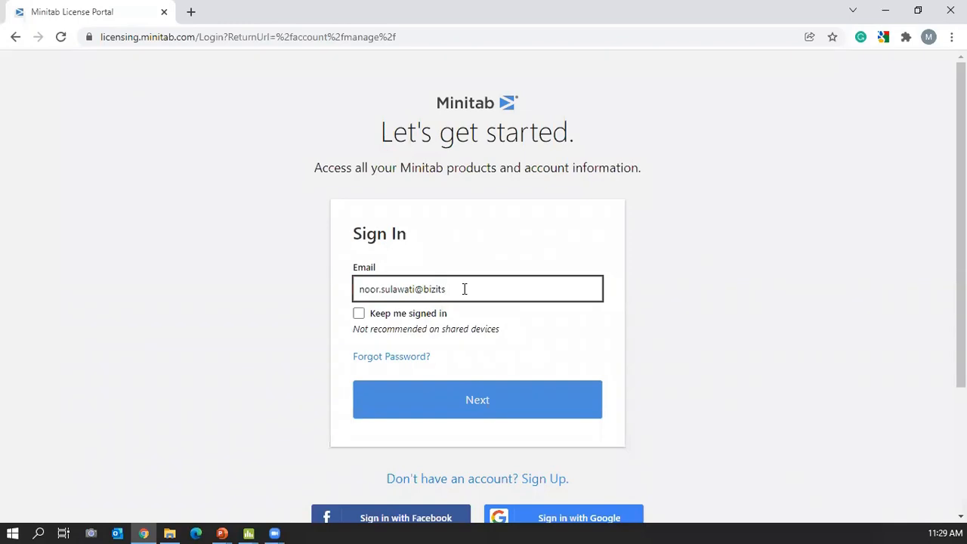
Submit the account e-mail, fill in the saved password, and try to sign in.
click(502, 417)
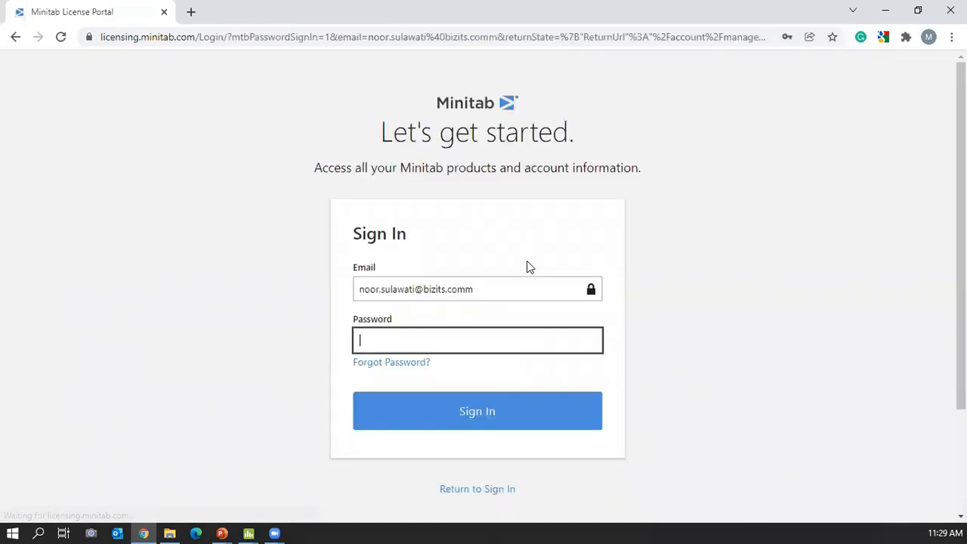
click(446, 344)
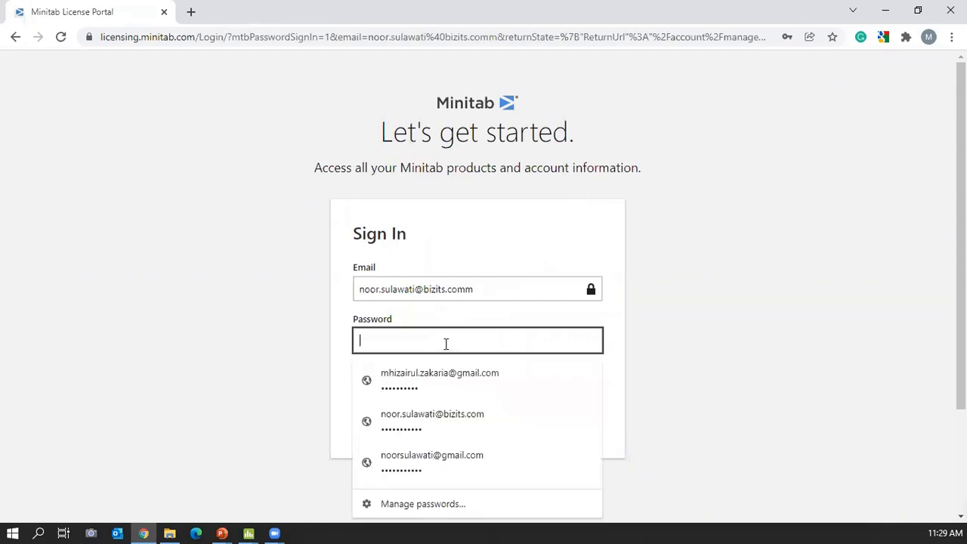
click(439, 415)
click(476, 412)
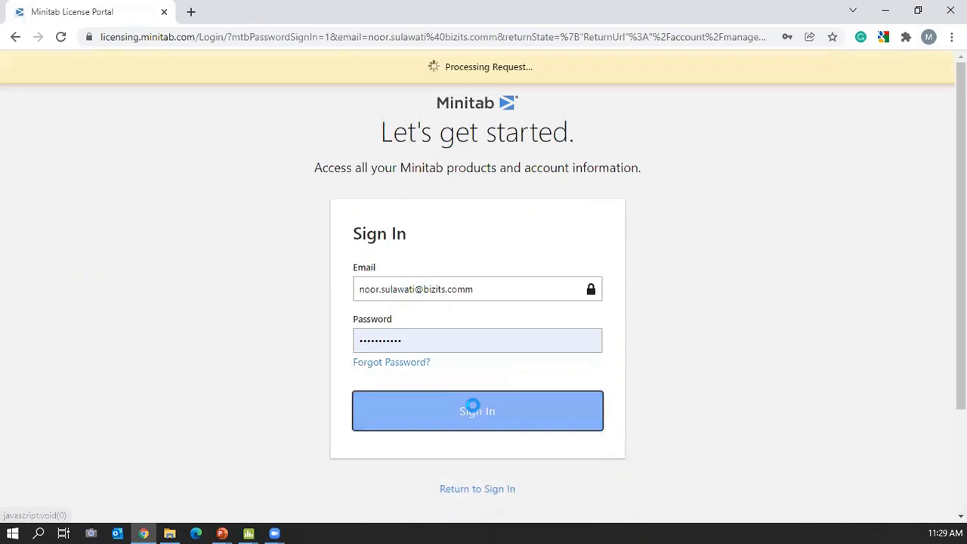
click(459, 341)
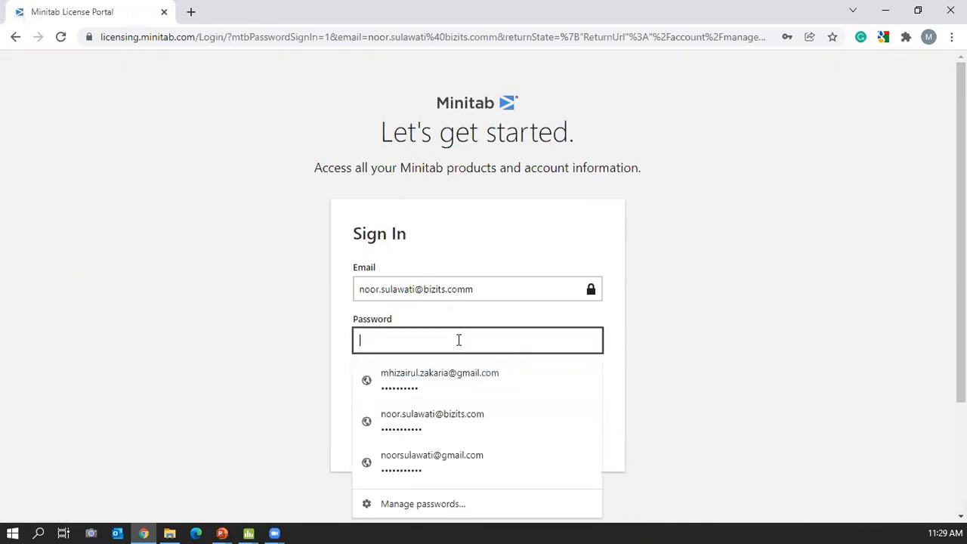
text(••)
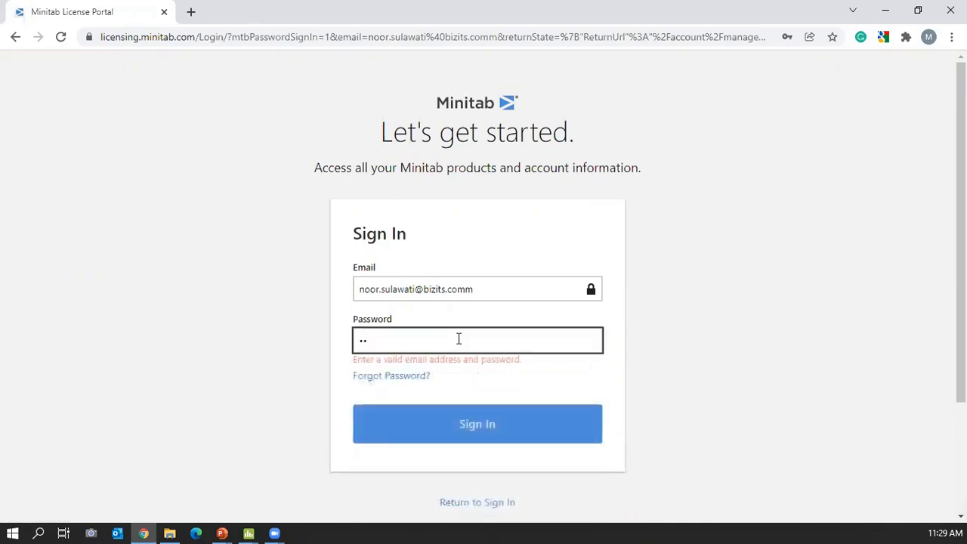
key(BackSpace)
text(•)
click(468, 425)
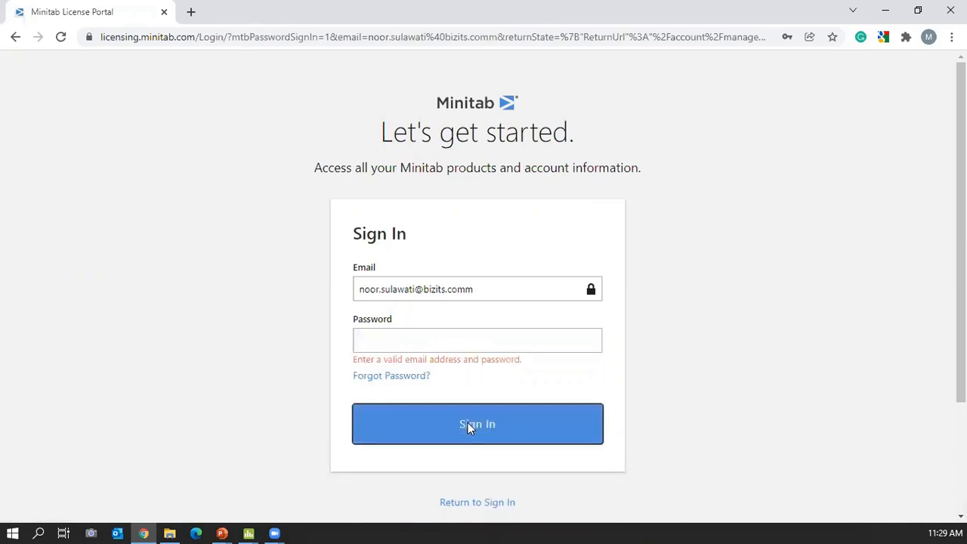
Fix the mistyped account e-mail, re-enter it, and sign in with the autofilled password.
click(477, 292)
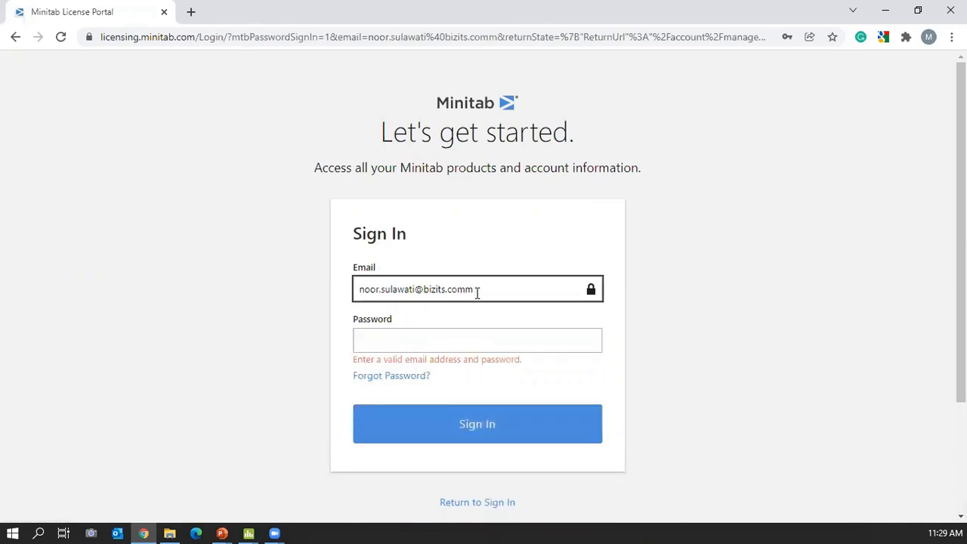
click(815, 337)
click(476, 286)
drag(474, 289, 448, 288)
click(477, 289)
click(15, 37)
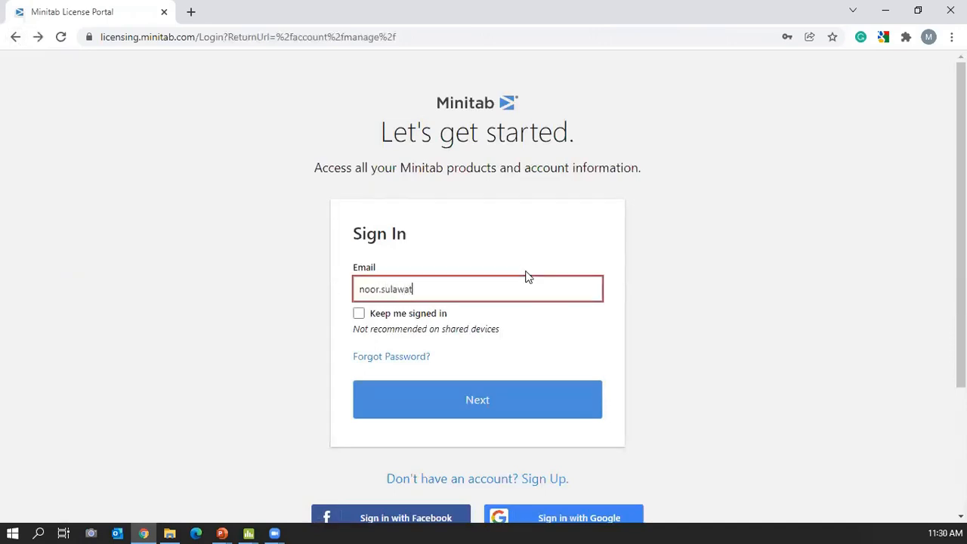
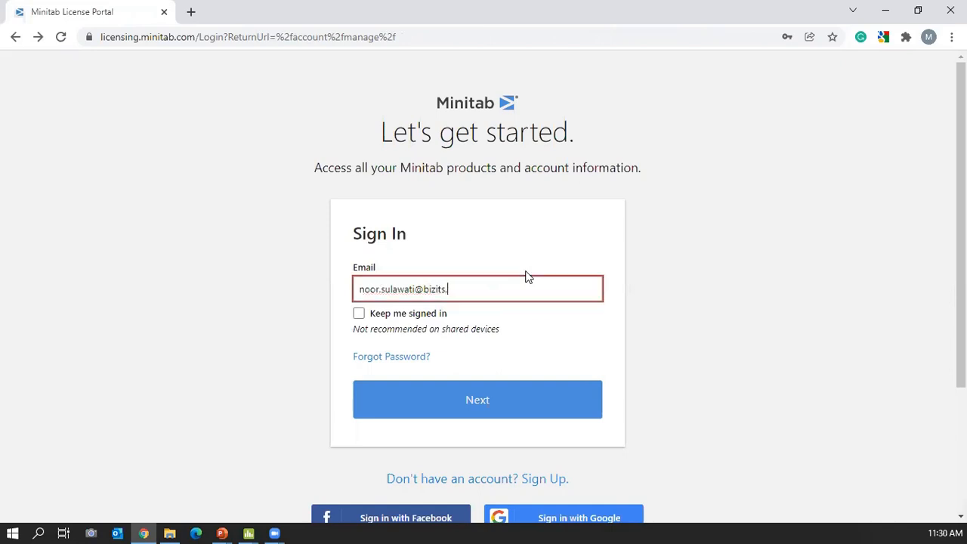
click(475, 403)
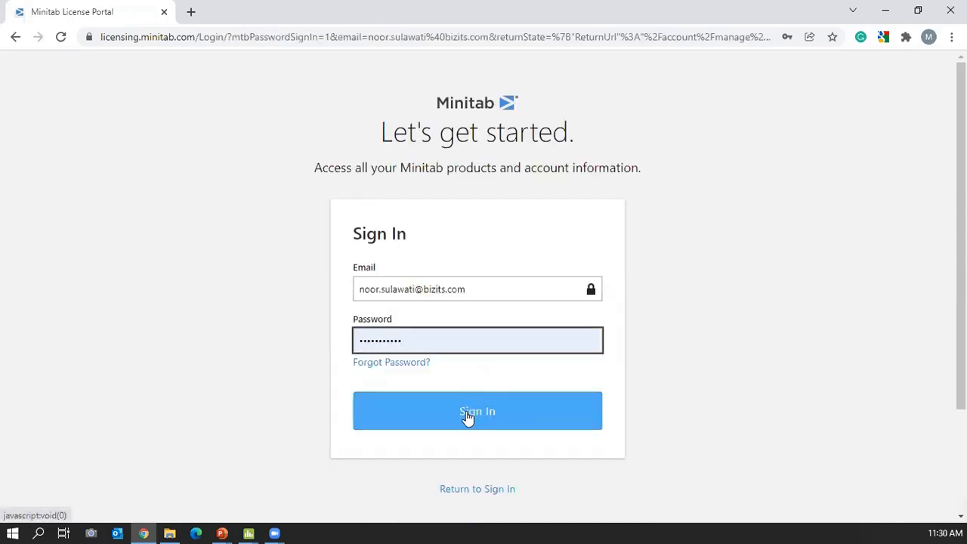
click(467, 417)
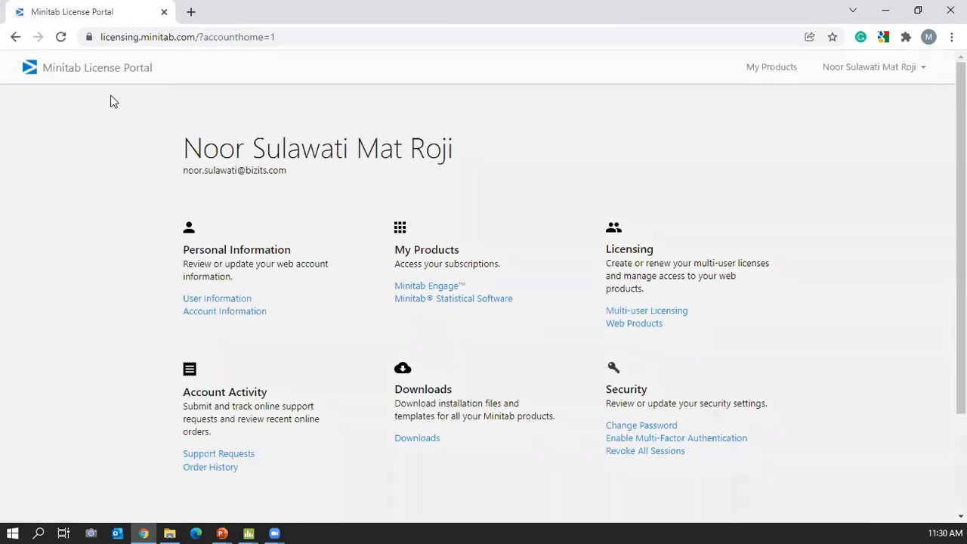
Open Minitab Statistical Software under My Products and launch its web app in a new tab.
click(420, 300)
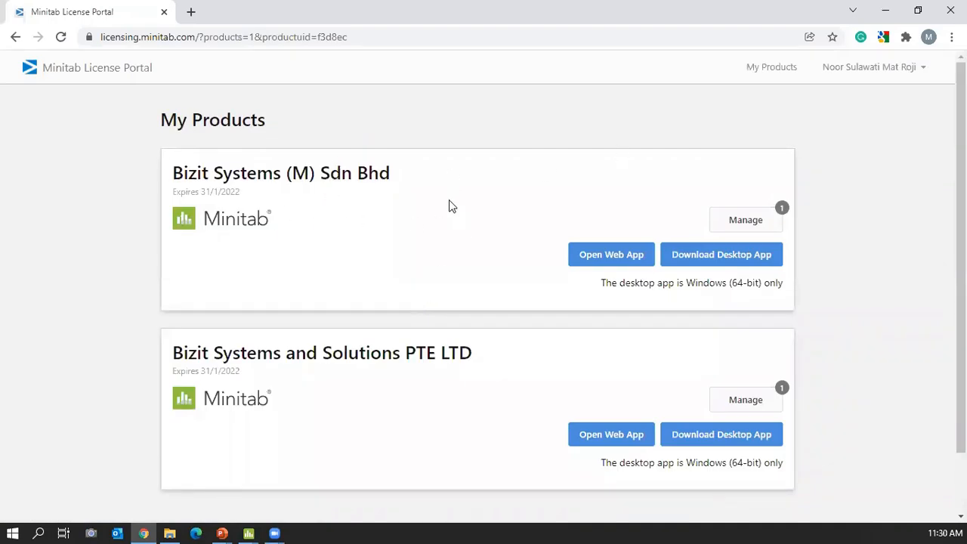
click(610, 257)
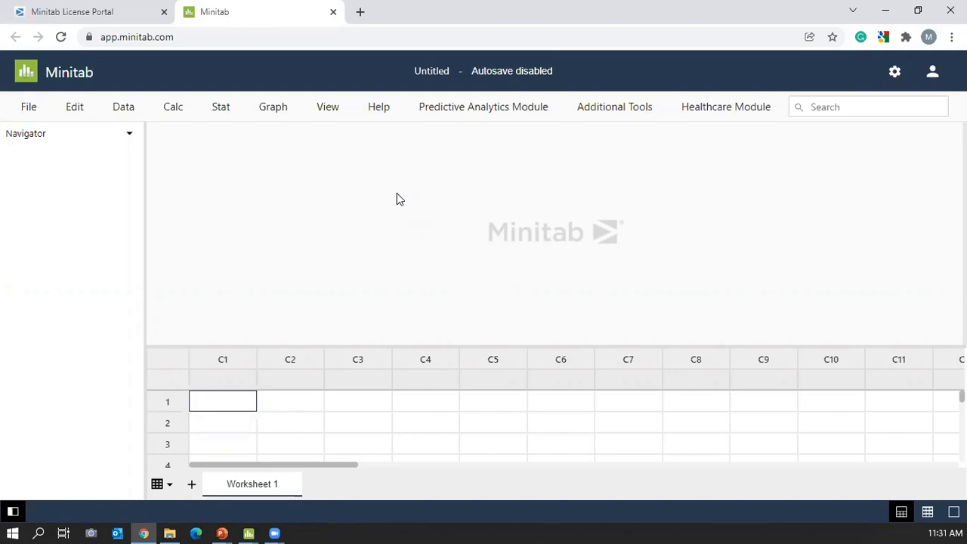
Look through the File menu, then select column C1's name cell.
click(27, 108)
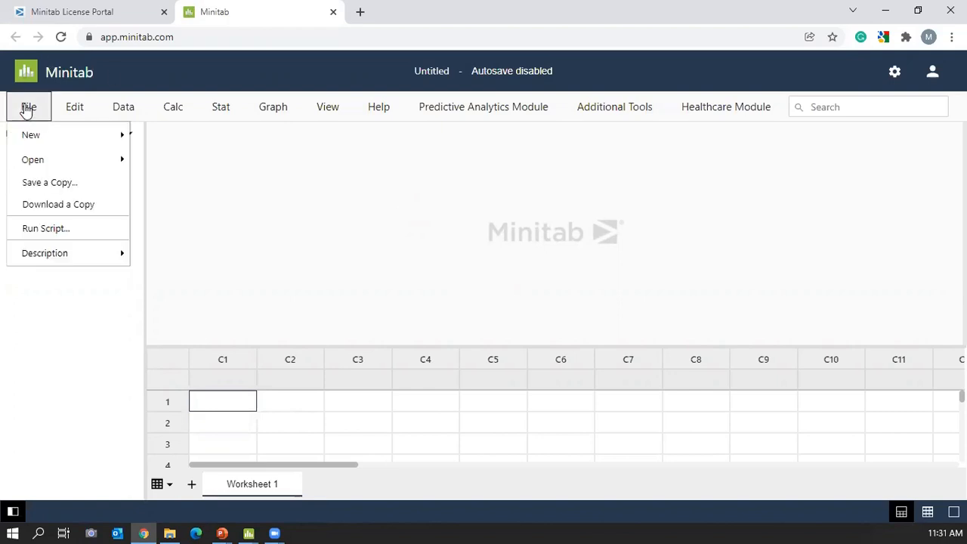
click(261, 168)
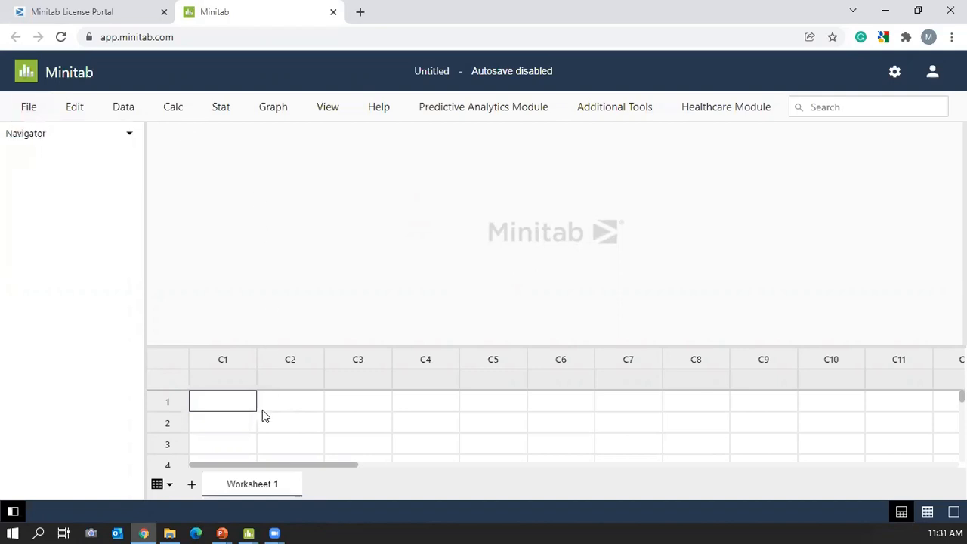
click(234, 384)
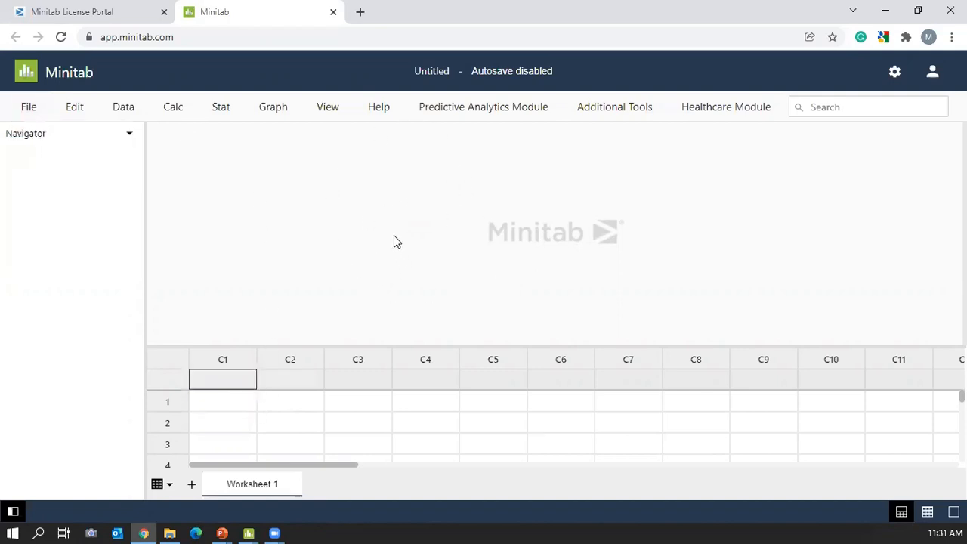
Try worksheet-only and output-only views, settle on the split layout, and open File > Open.
click(926, 512)
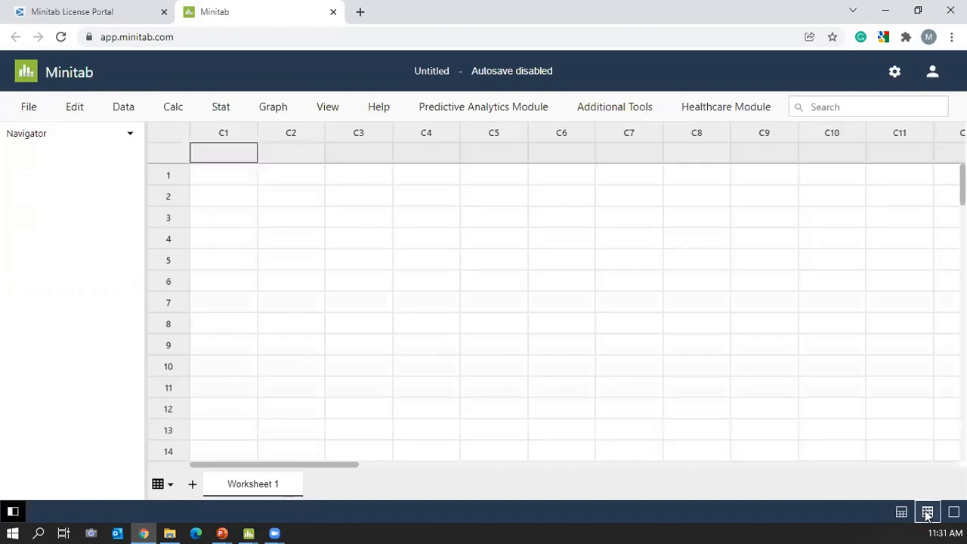
click(954, 512)
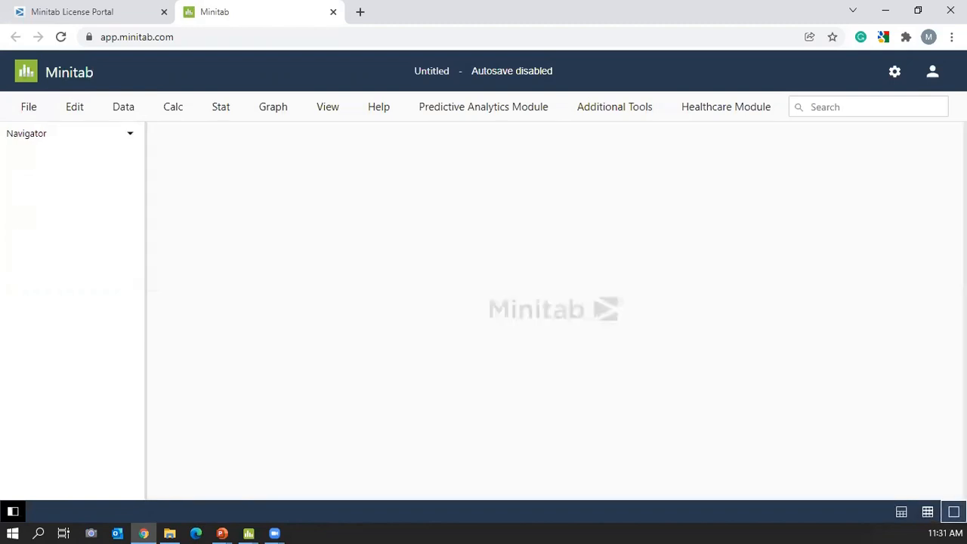
click(928, 512)
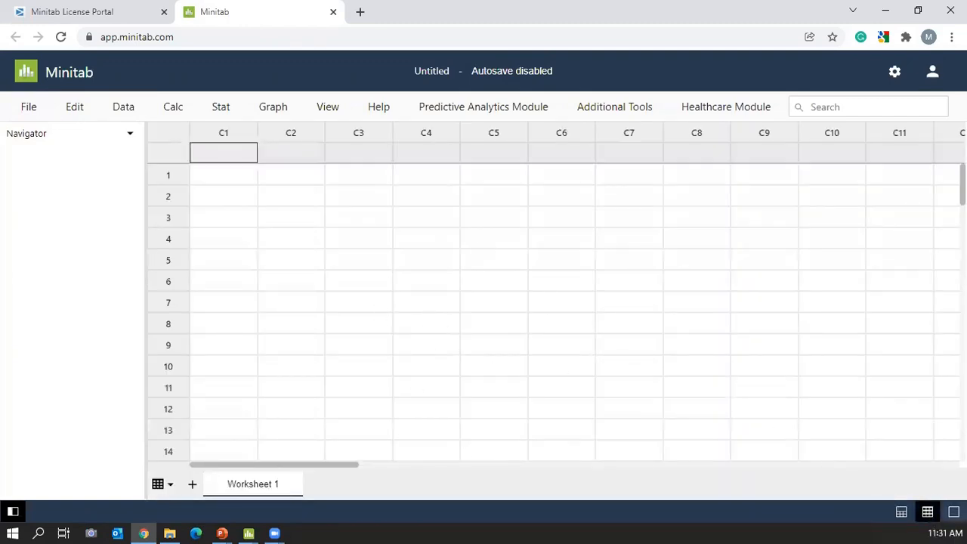
click(953, 511)
click(901, 514)
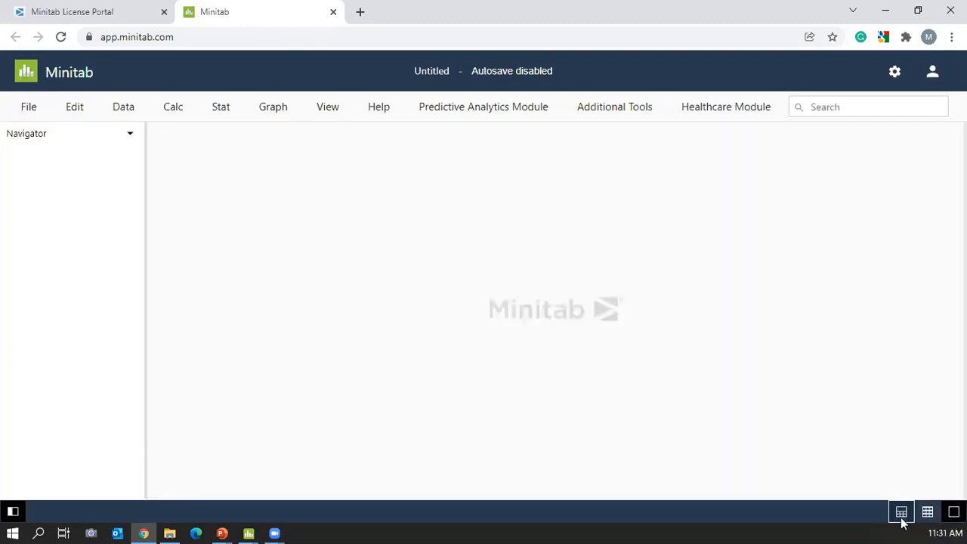
click(36, 115)
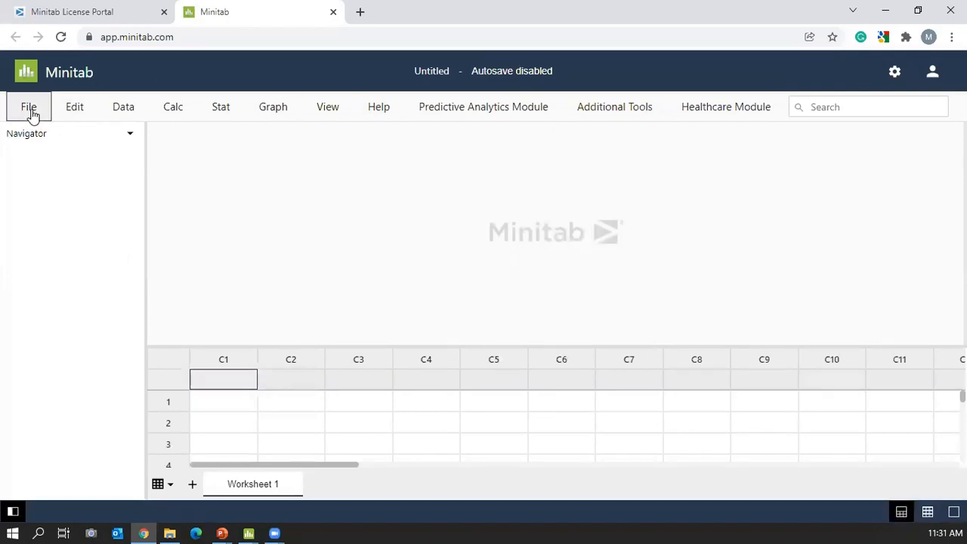
click(35, 163)
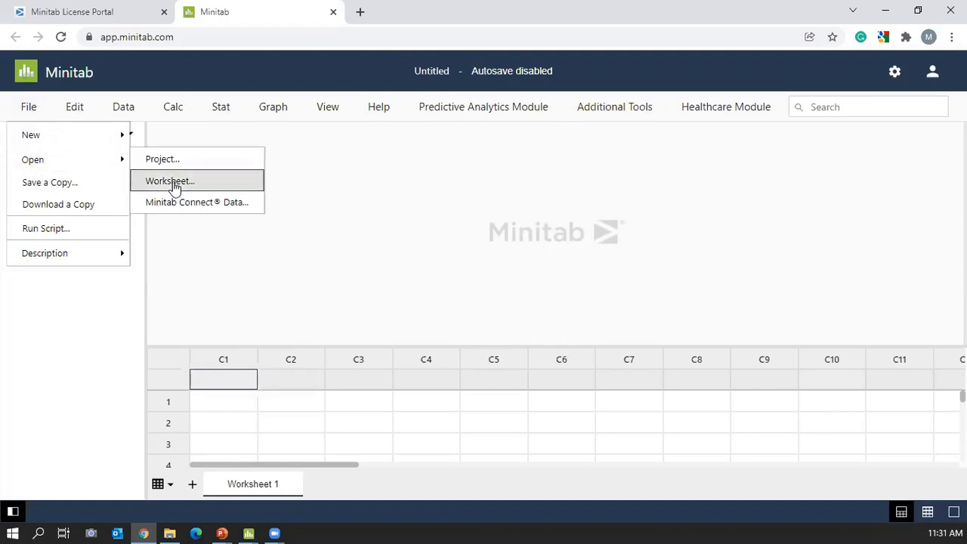
Load the Minitab-SetupTime worksheet from Google Drive.
click(171, 183)
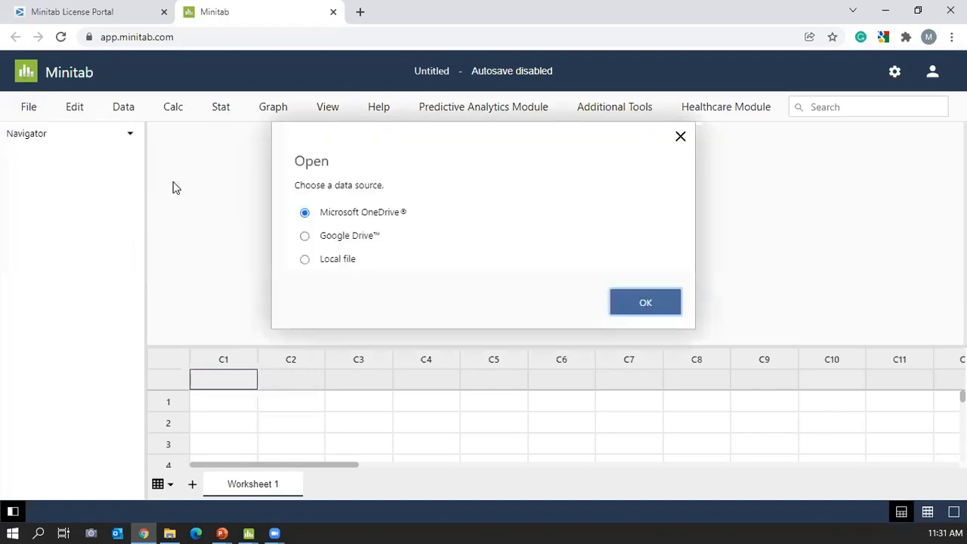
click(348, 239)
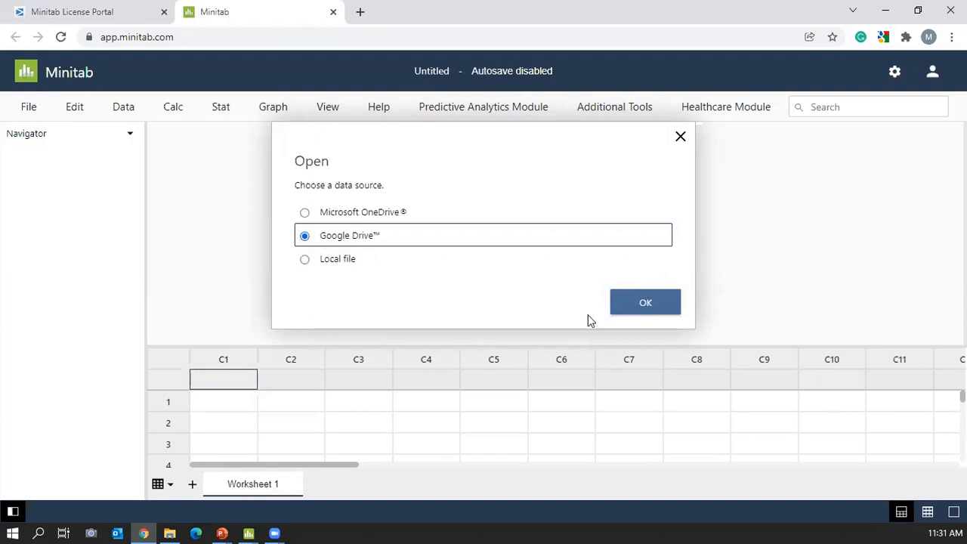
click(653, 310)
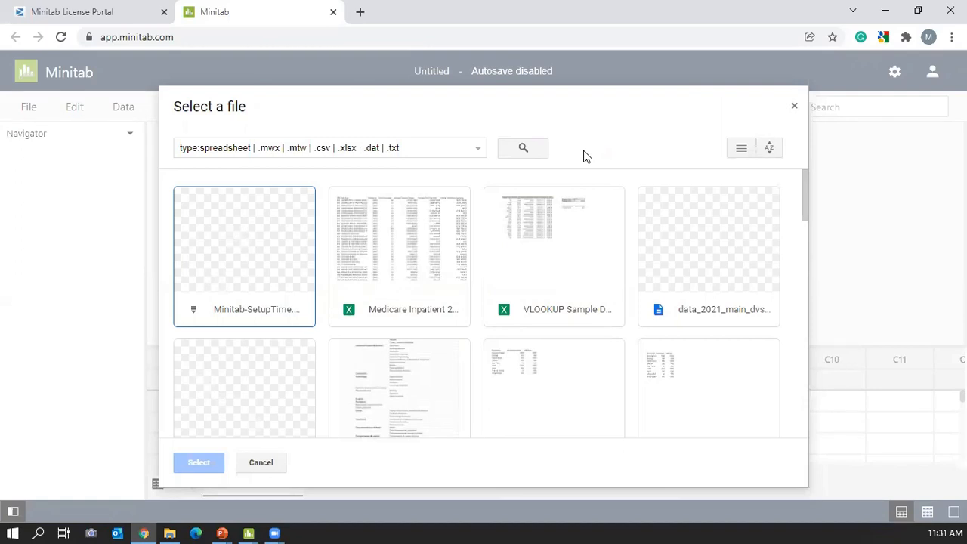
click(195, 241)
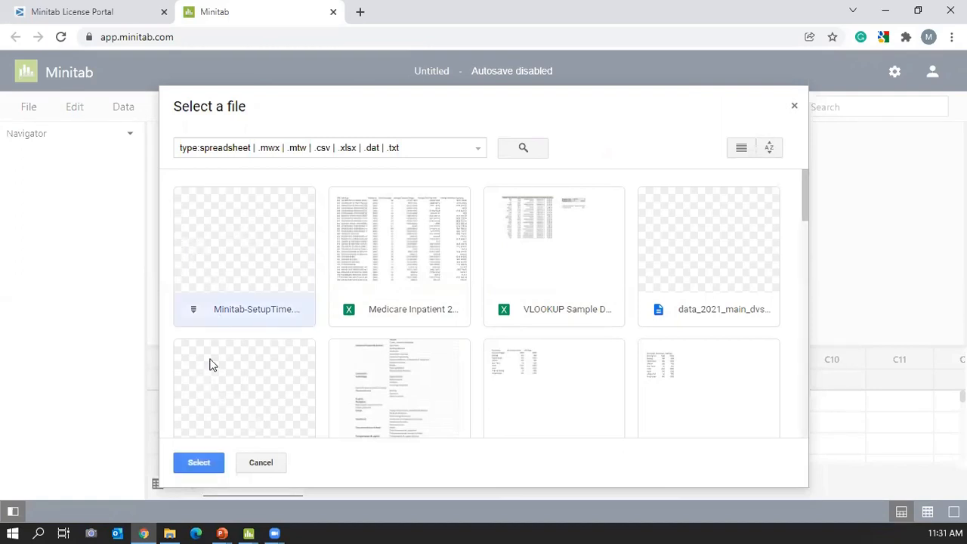
click(198, 463)
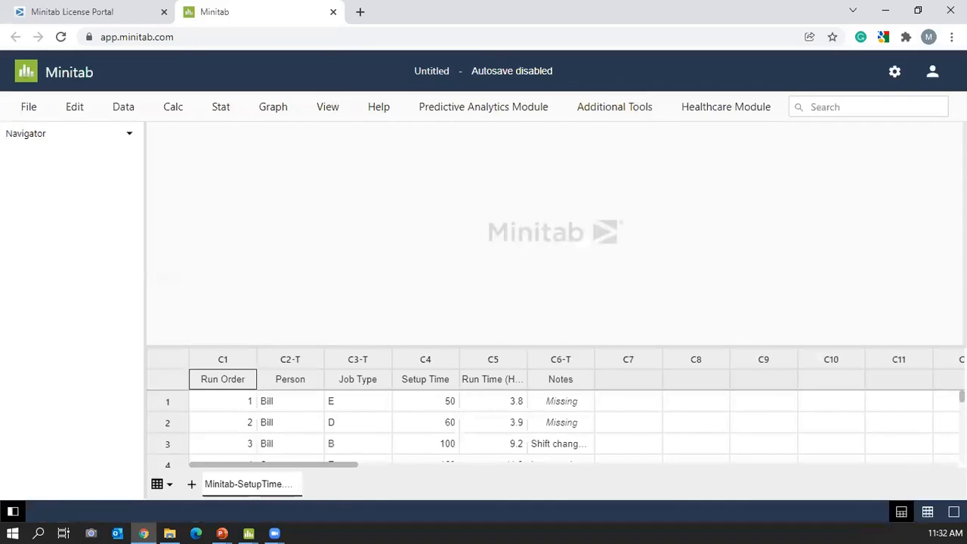
Show only the worksheet and save a copy named Untitled2 into the Google Drive Minitab folder.
click(927, 520)
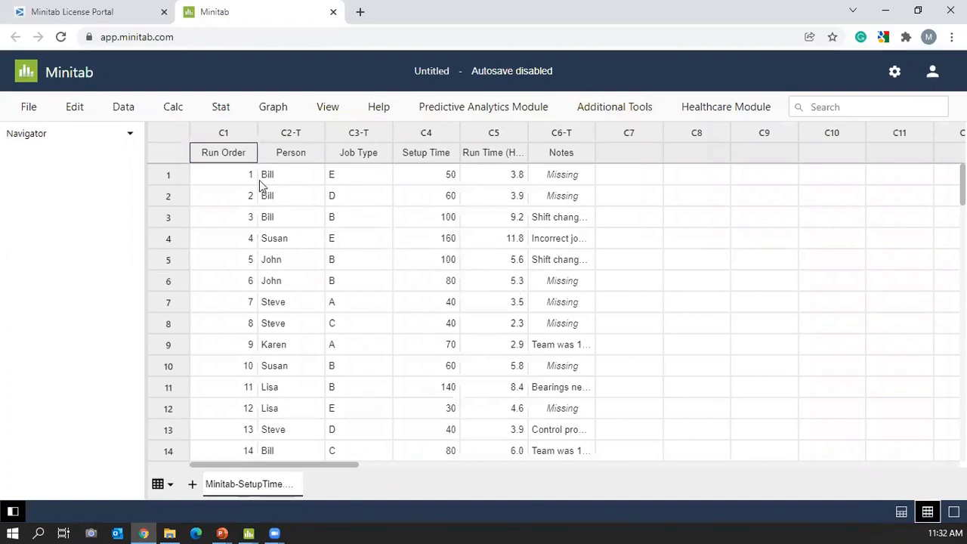
click(495, 73)
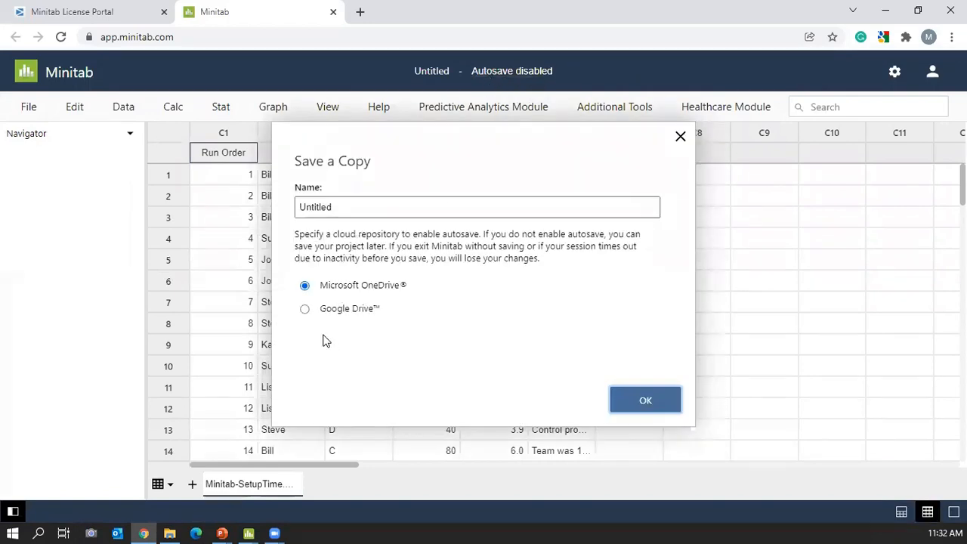
click(304, 311)
click(361, 205)
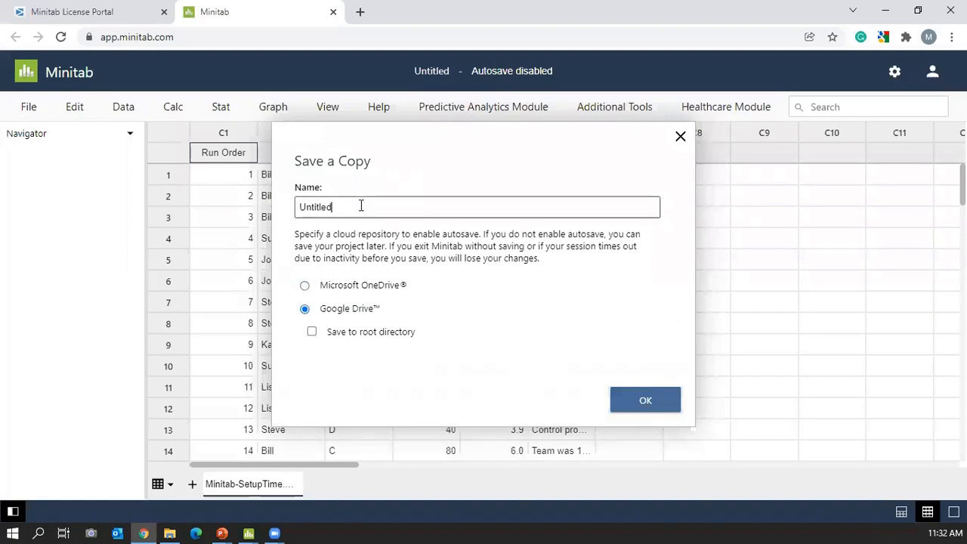
text(2)
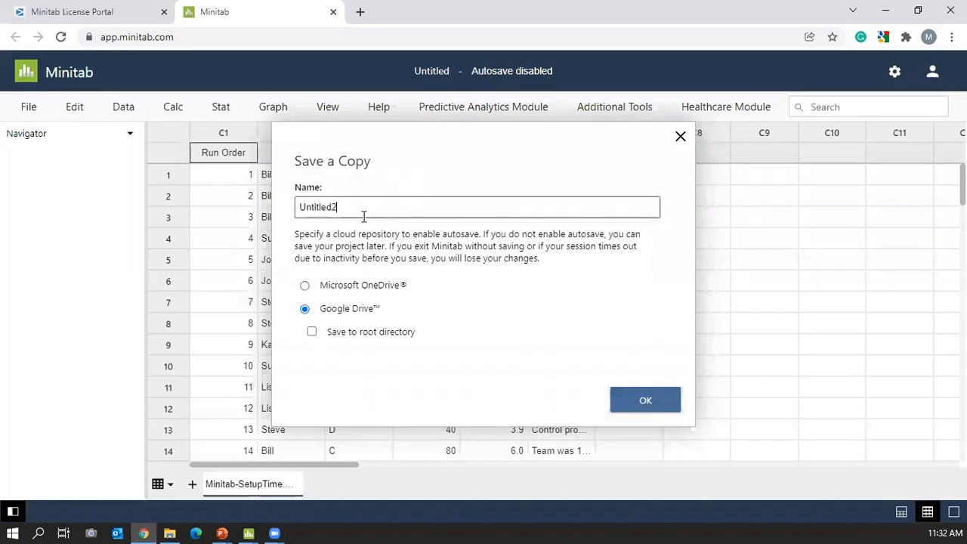
click(644, 410)
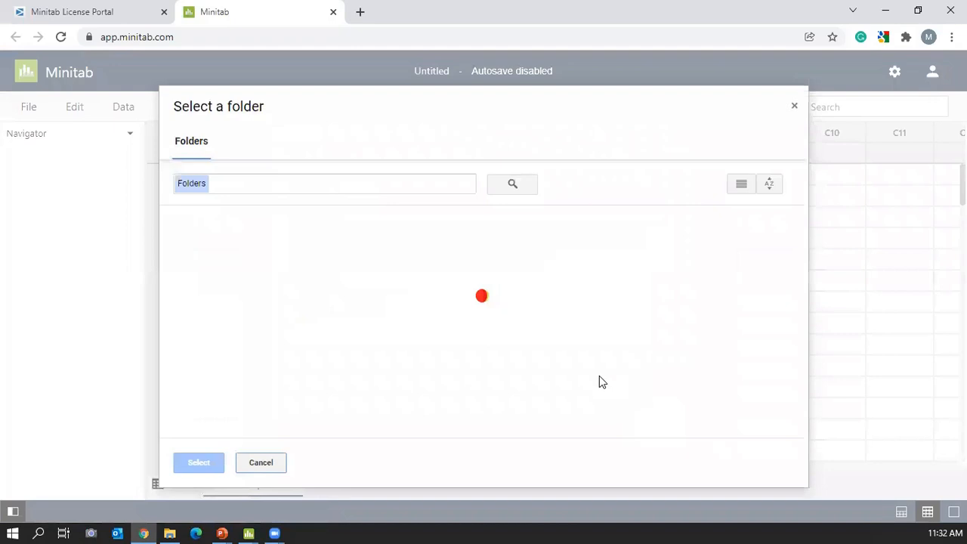
click(207, 256)
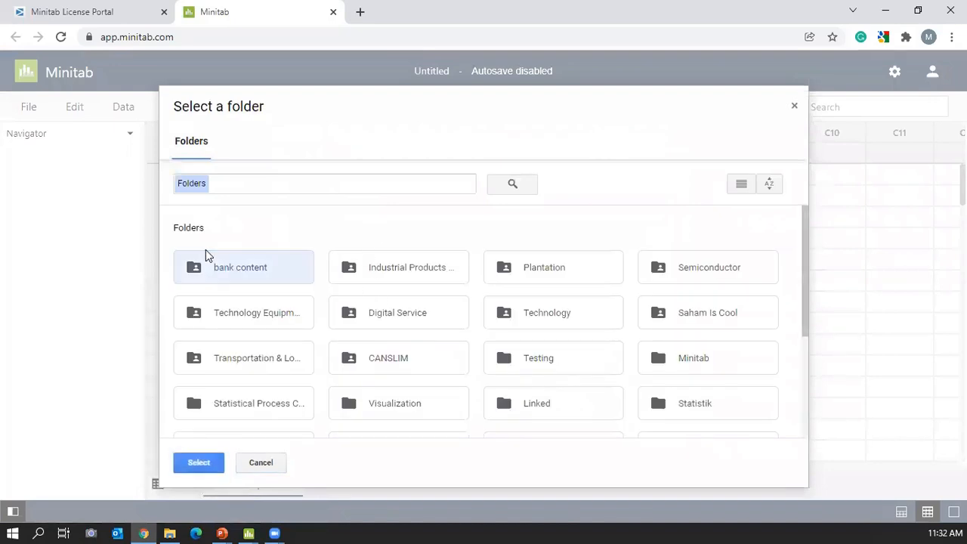
click(688, 361)
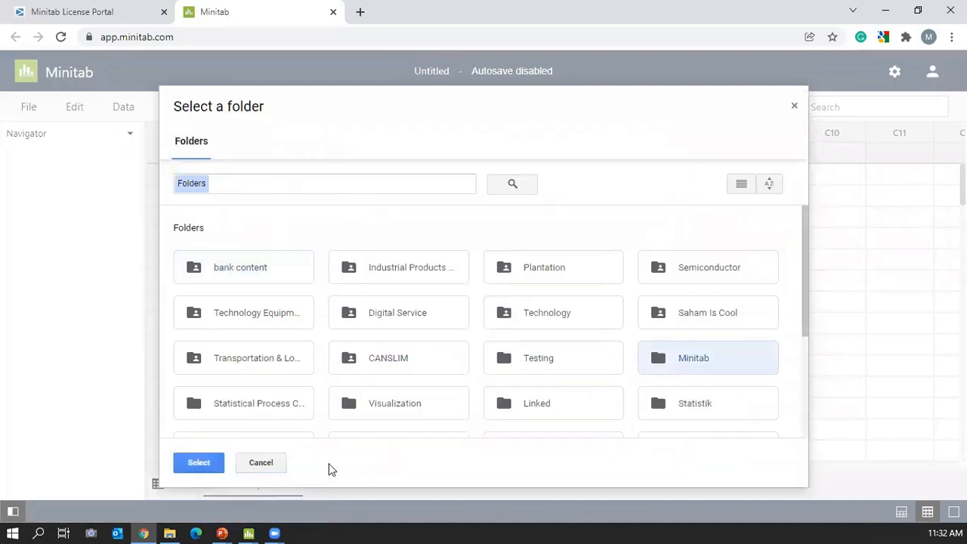
click(197, 463)
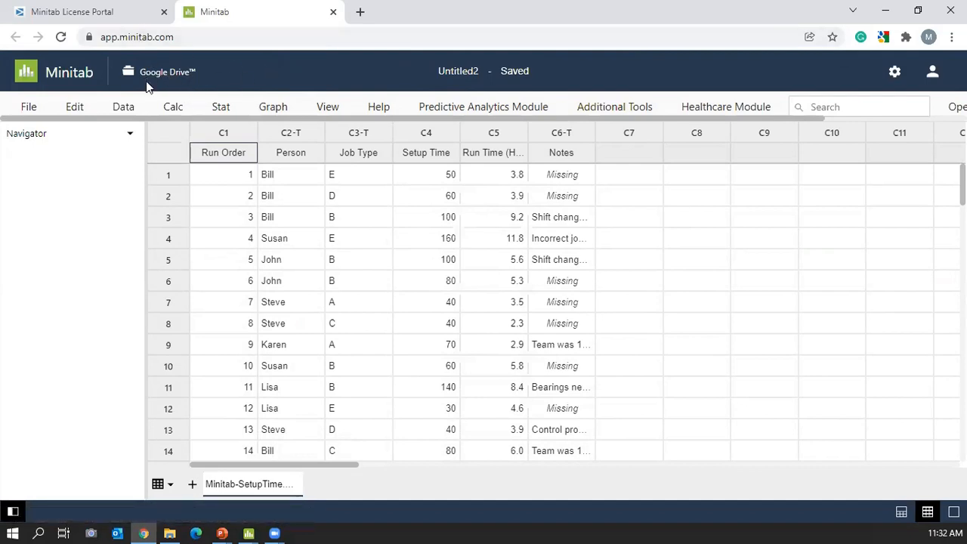
click(33, 107)
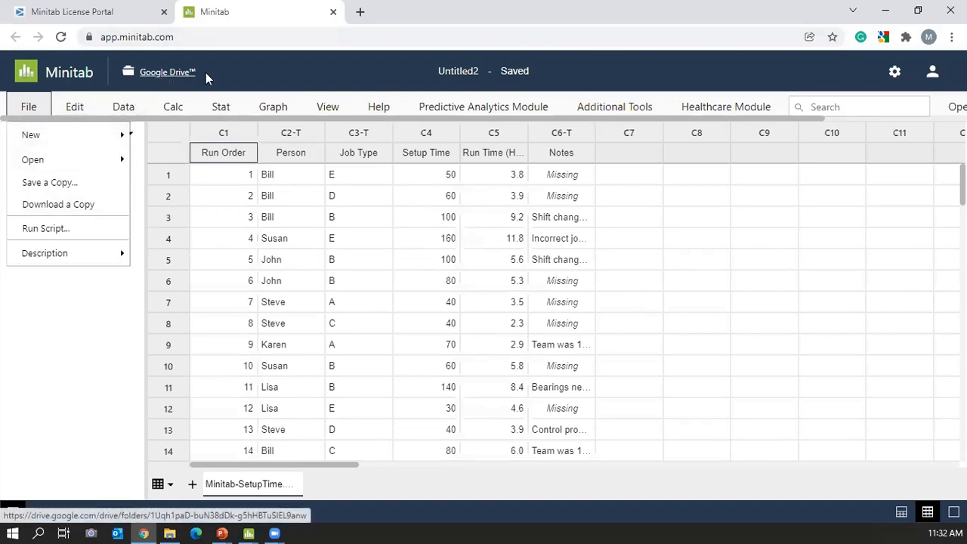
mouse_move(596, 117)
mouse_down()
mouse_move(760, 115)
mouse_move(583, 121)
mouse_up()
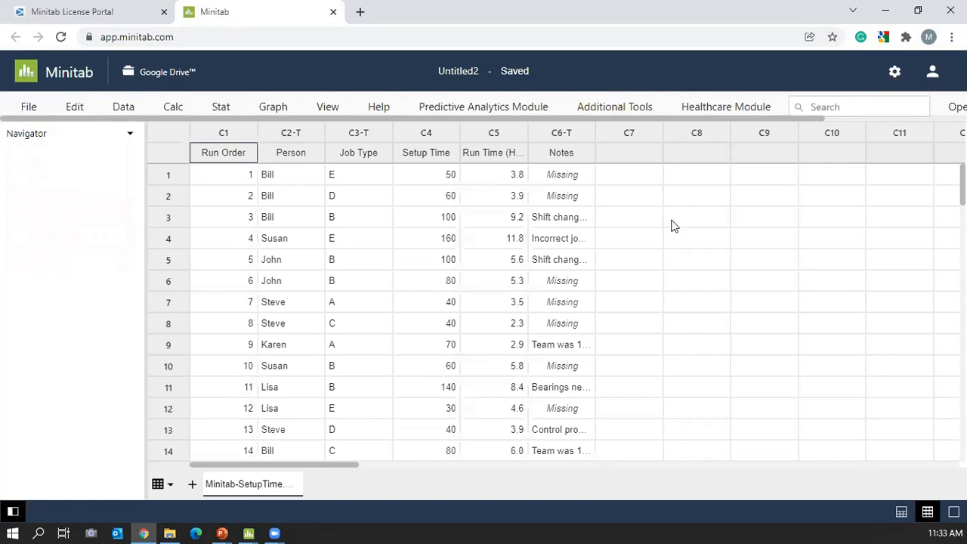
drag(489, 117, 706, 123)
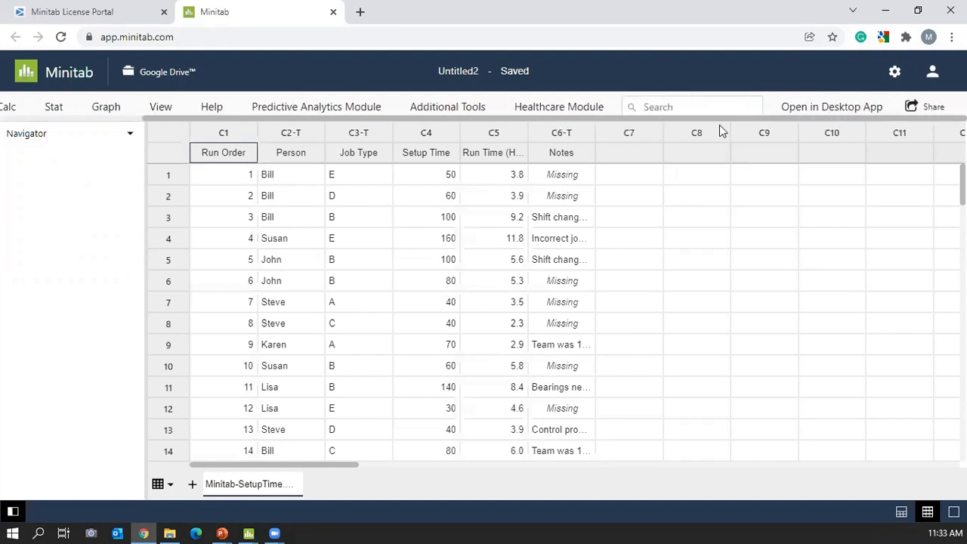
drag(696, 127, 642, 115)
Search 'hi' for histogram commands and open the groups-overlaid histogram settings, then close them unused.
click(687, 107)
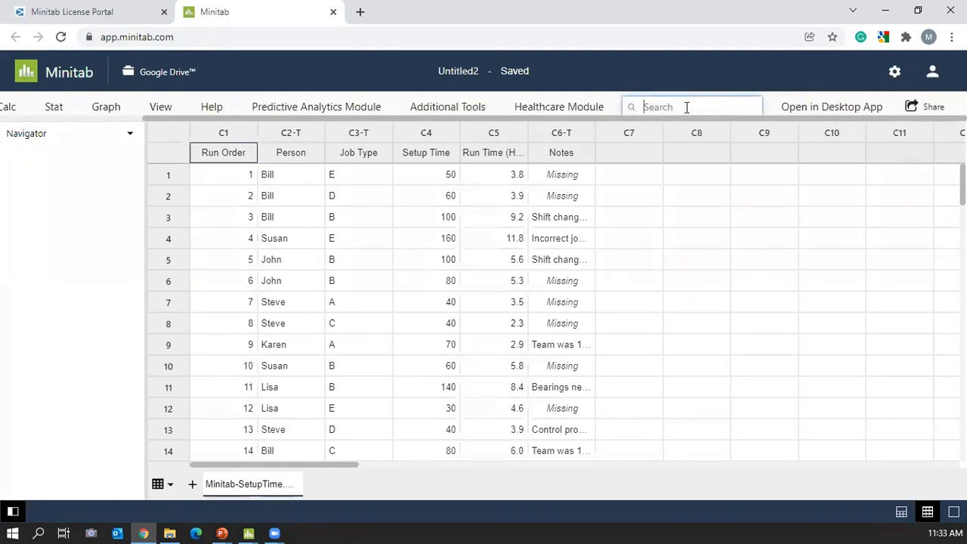
click(117, 108)
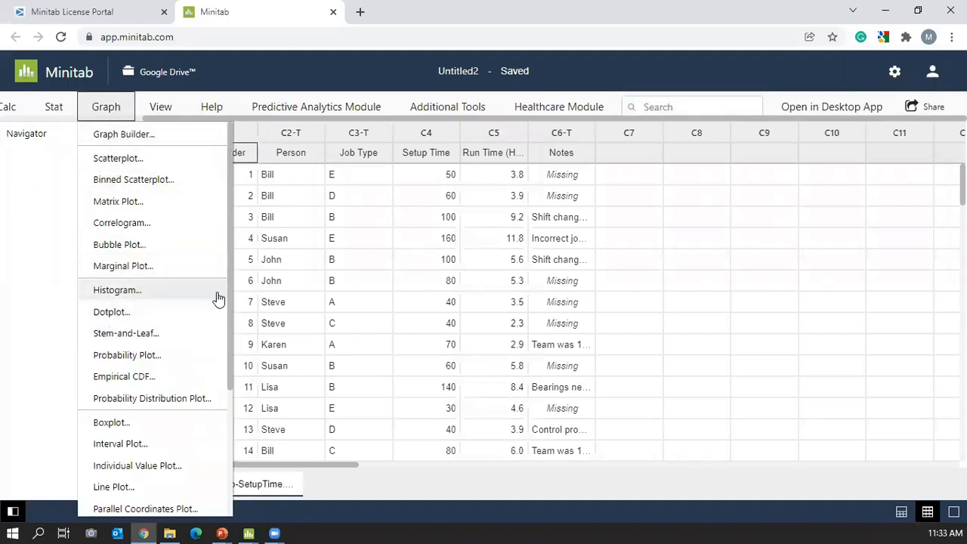
click(685, 107)
text(histogram)
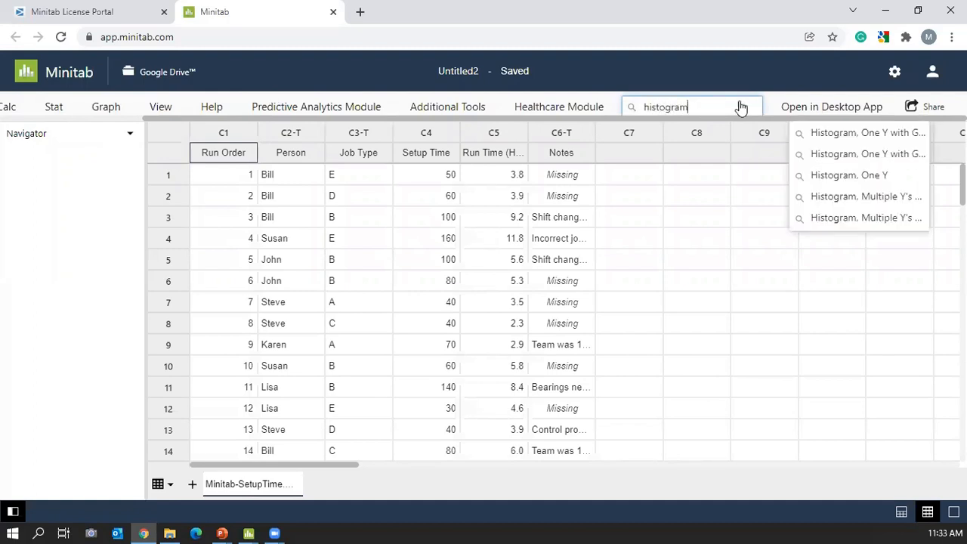
click(850, 136)
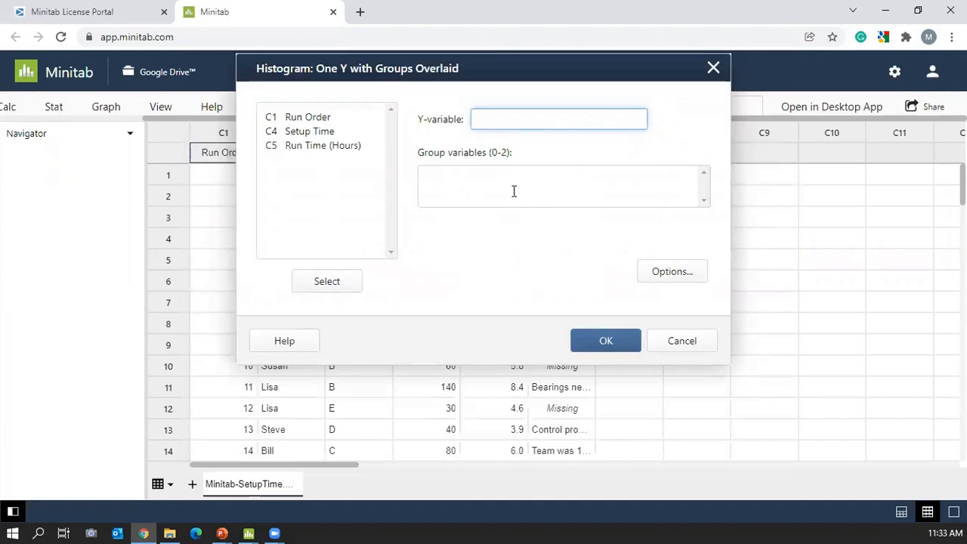
click(714, 69)
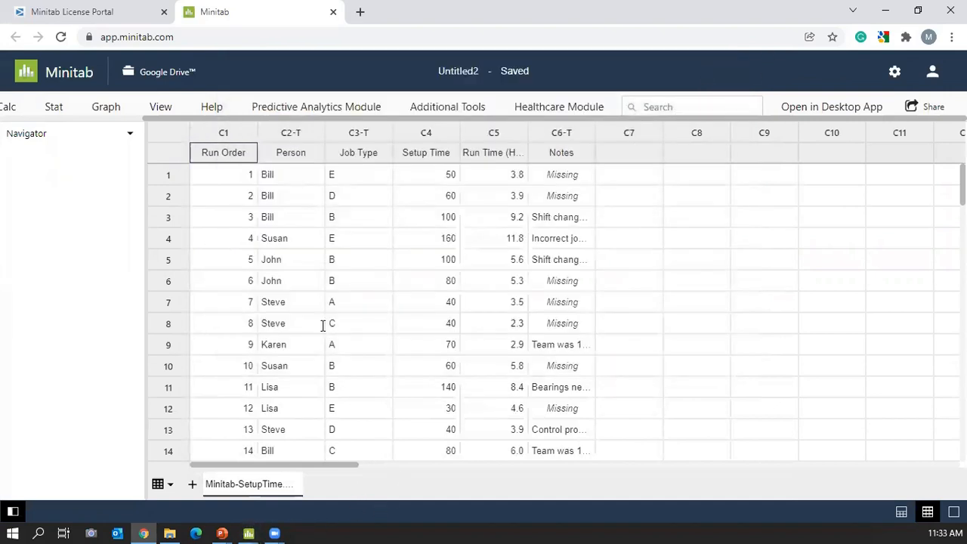
click(59, 113)
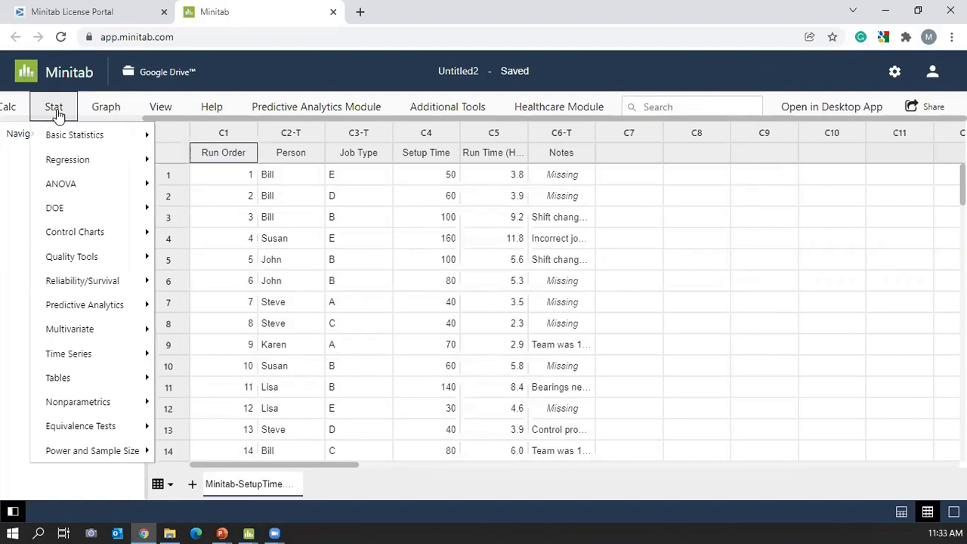
click(97, 117)
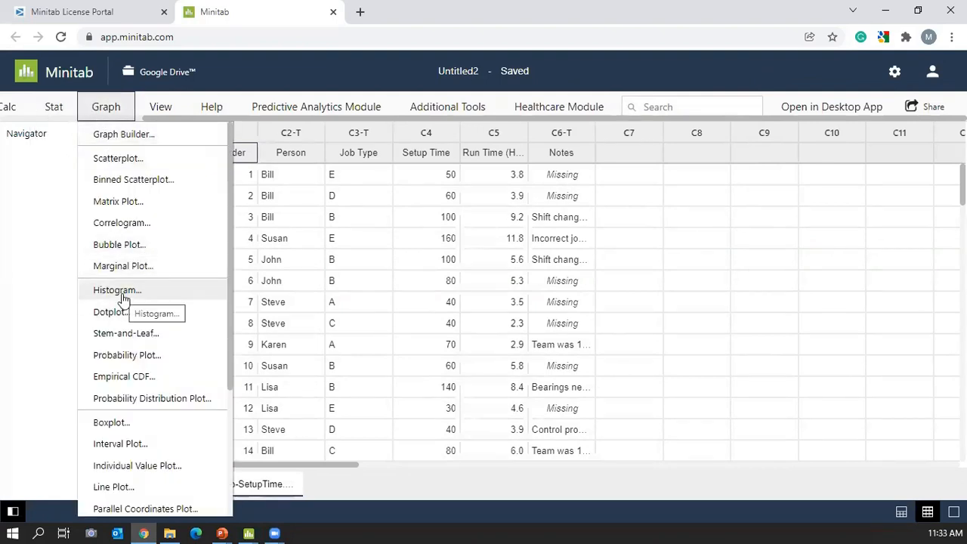
click(693, 107)
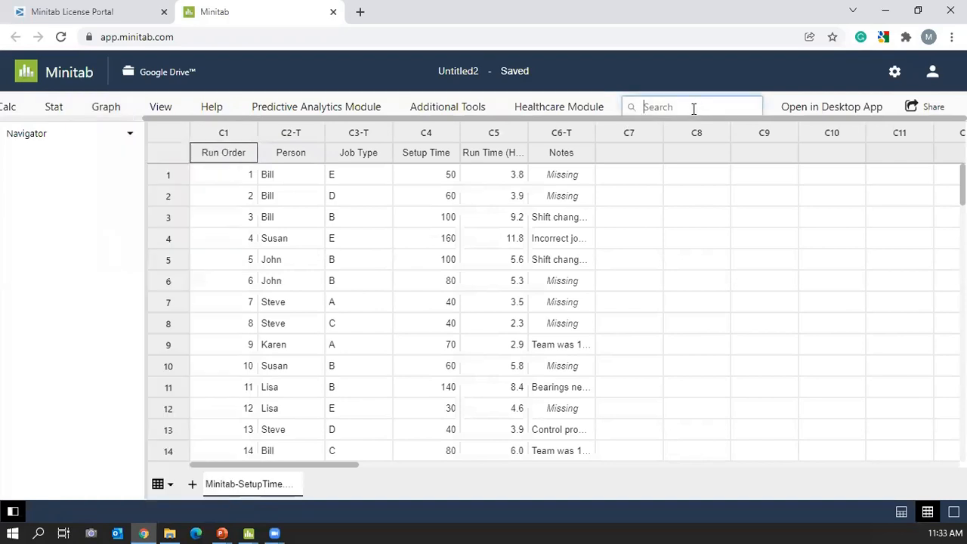
text(b)
key(BackSpace)
text(box plot)
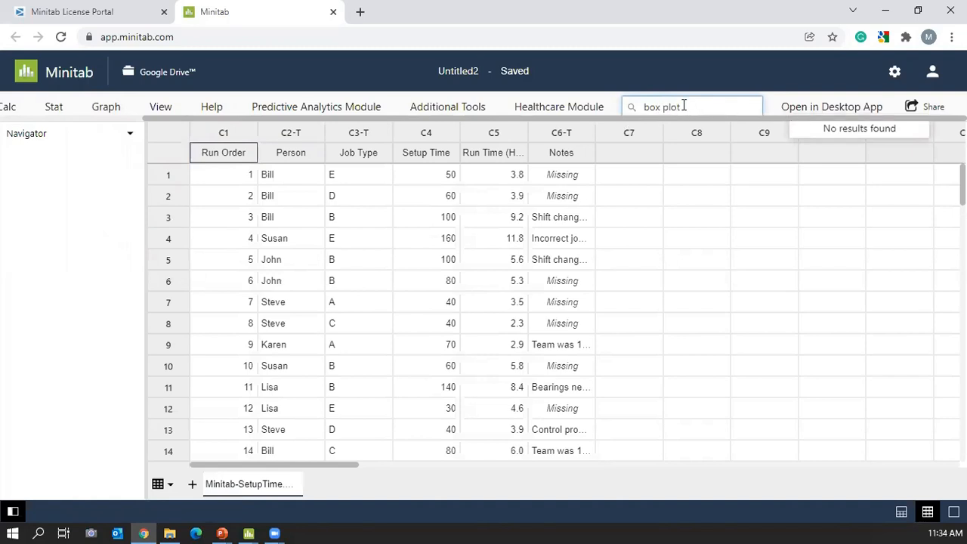
click(663, 108)
key(BackSpace)
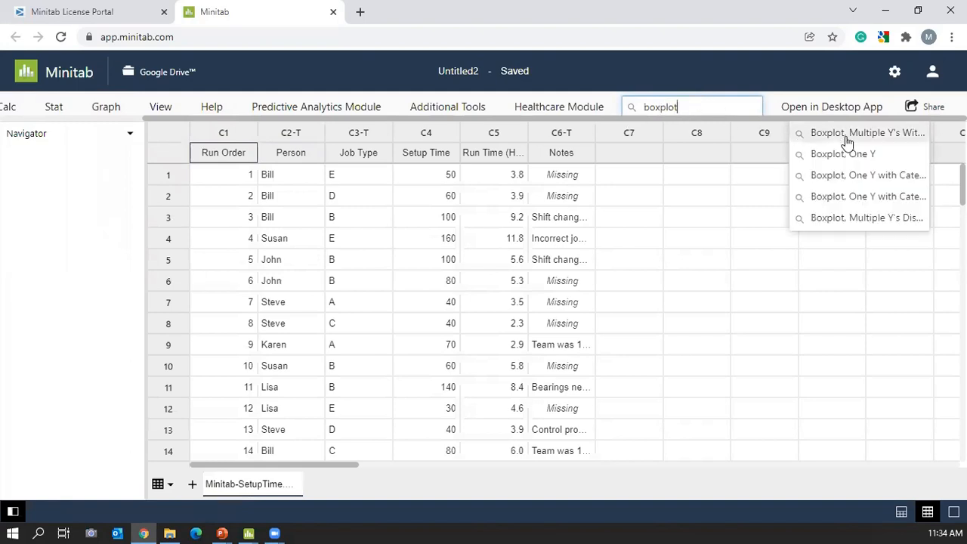
click(842, 155)
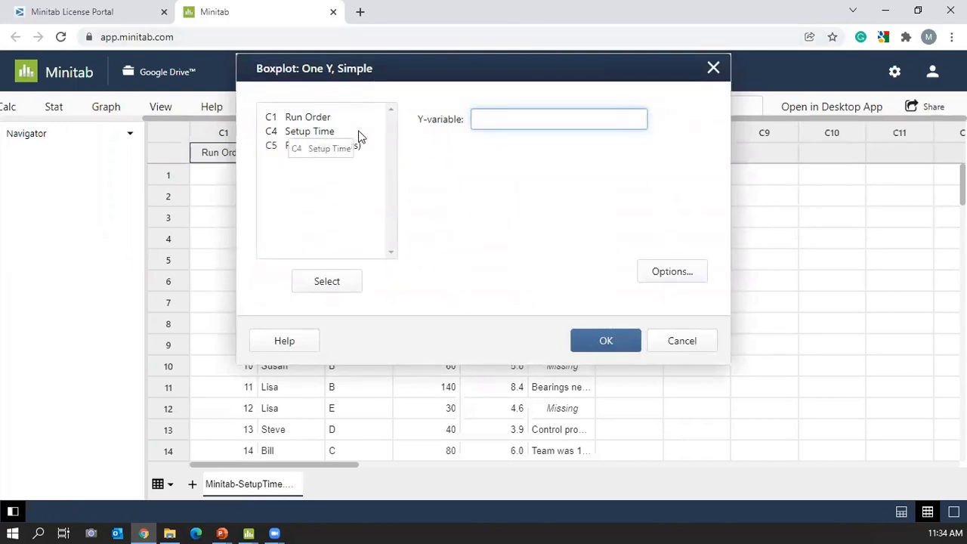
click(712, 68)
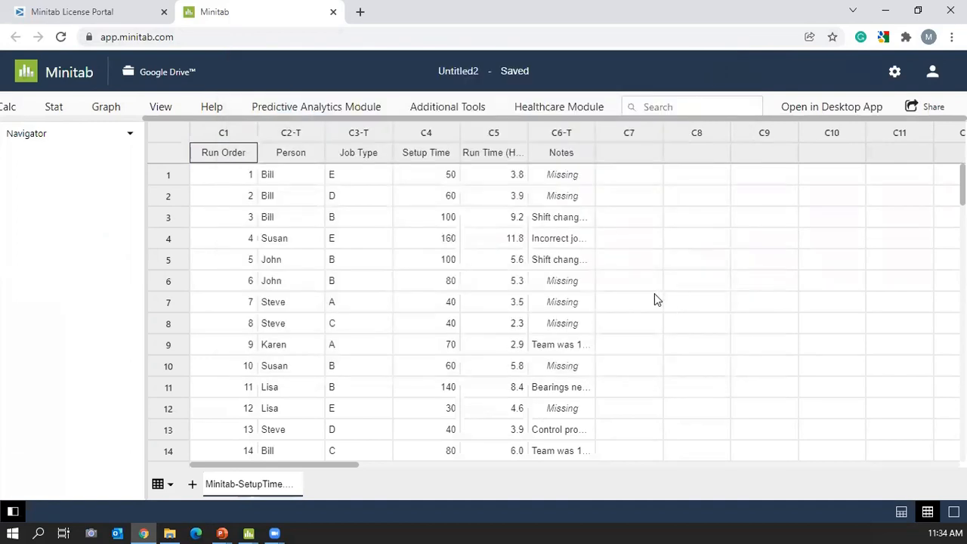
Run Display Descriptive Statistics on C4 Setup Time with default statistics and a histogram of the data.
click(54, 108)
mouse_move(69, 142)
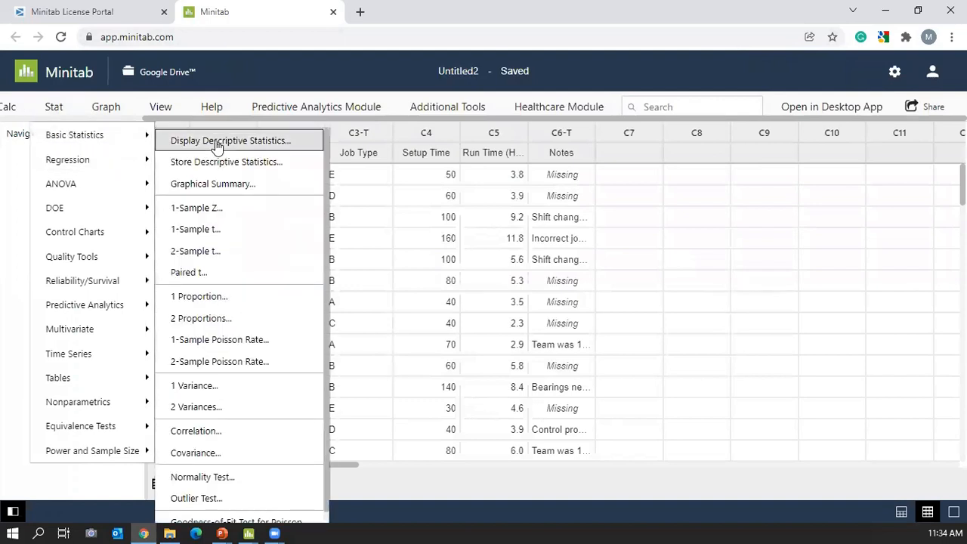
click(215, 142)
drag(479, 73, 636, 203)
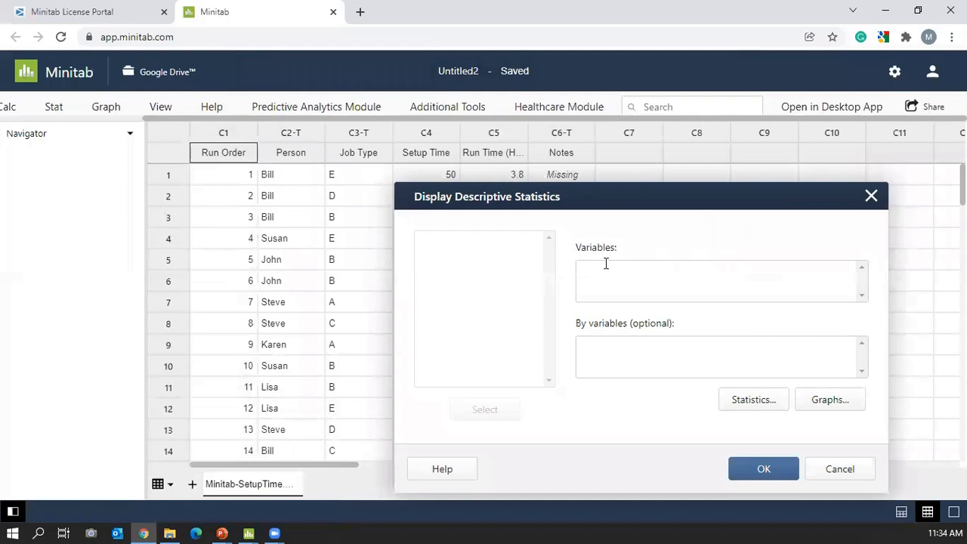
click(626, 274)
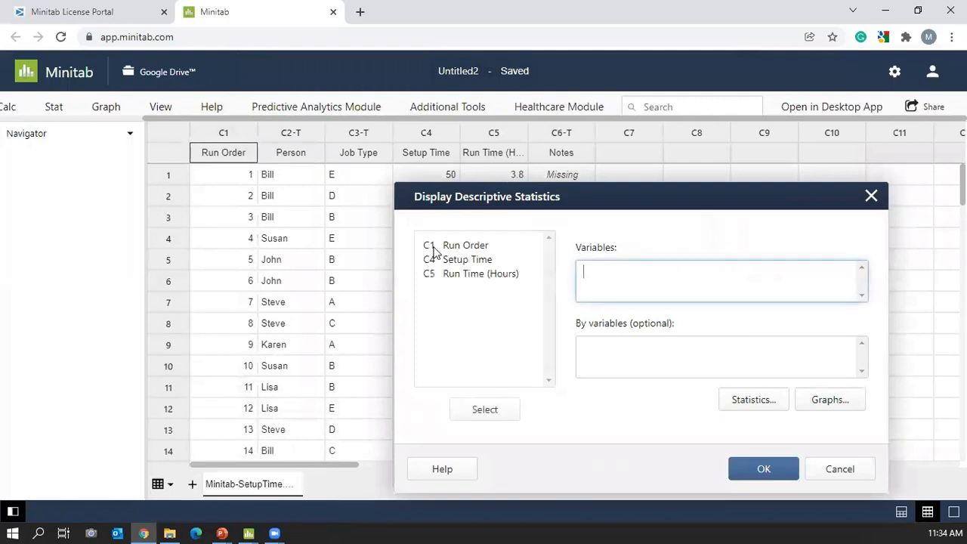
double_click(473, 259)
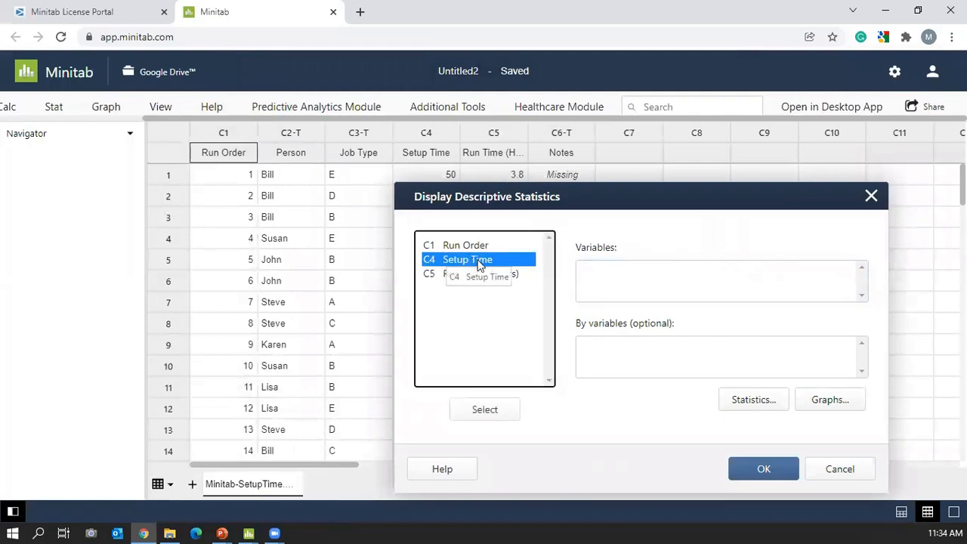
click(762, 401)
click(765, 484)
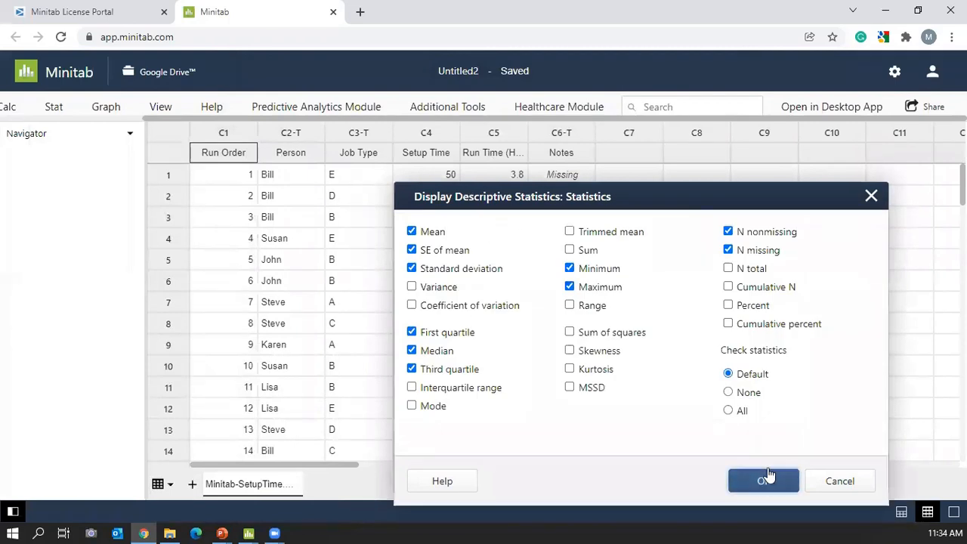
click(825, 403)
click(473, 233)
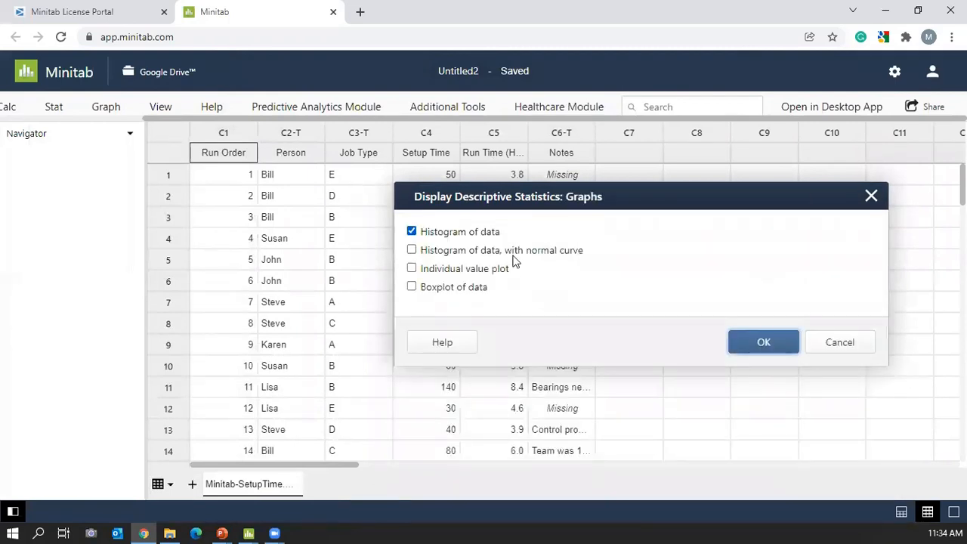
click(758, 349)
click(764, 470)
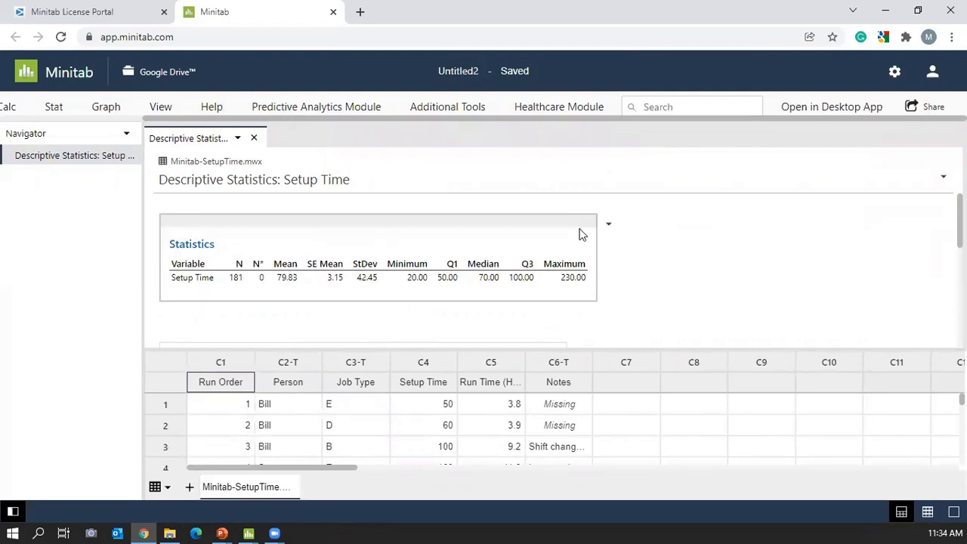
click(608, 224)
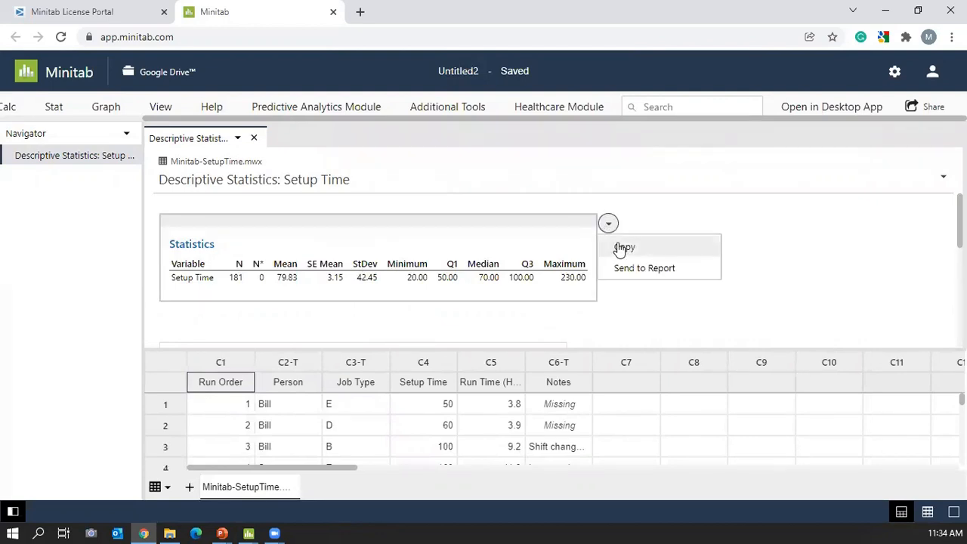
click(944, 175)
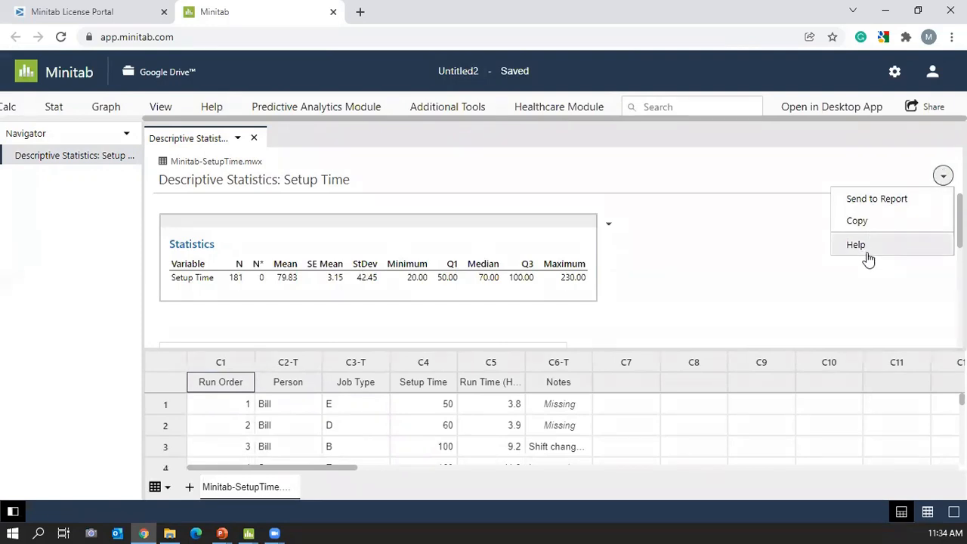
click(765, 265)
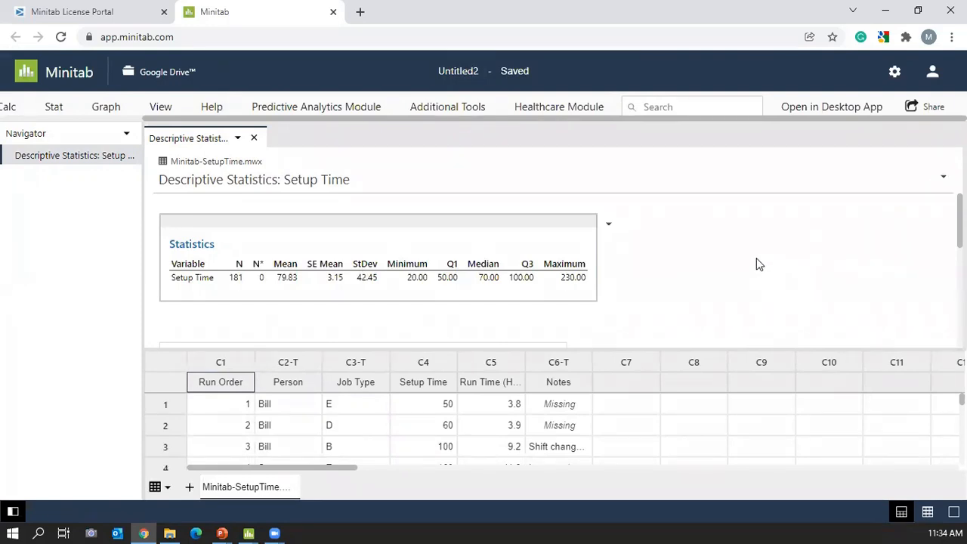
Open and dismiss the project's Share dialog, then return to the PowerPoint slide show.
click(916, 109)
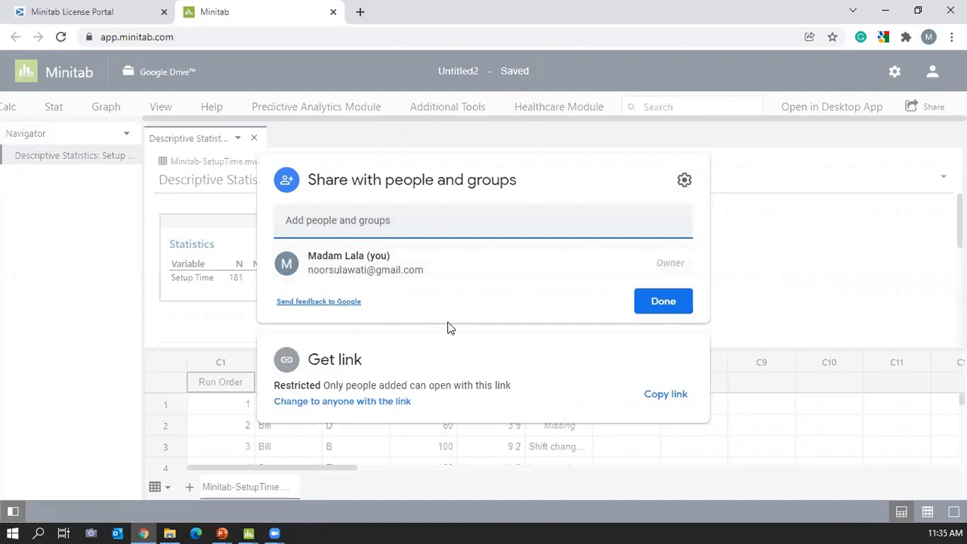
click(699, 300)
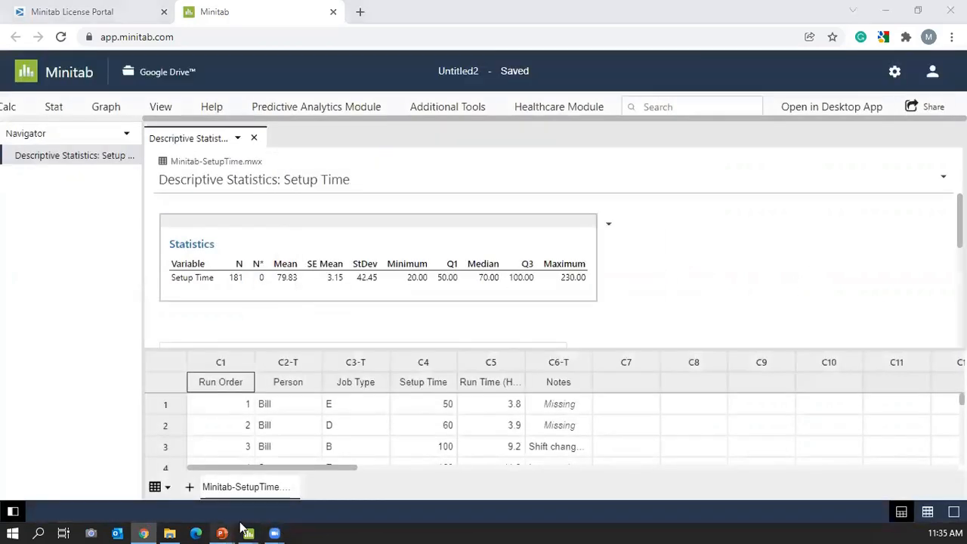
mouse_move(223, 533)
click(371, 465)
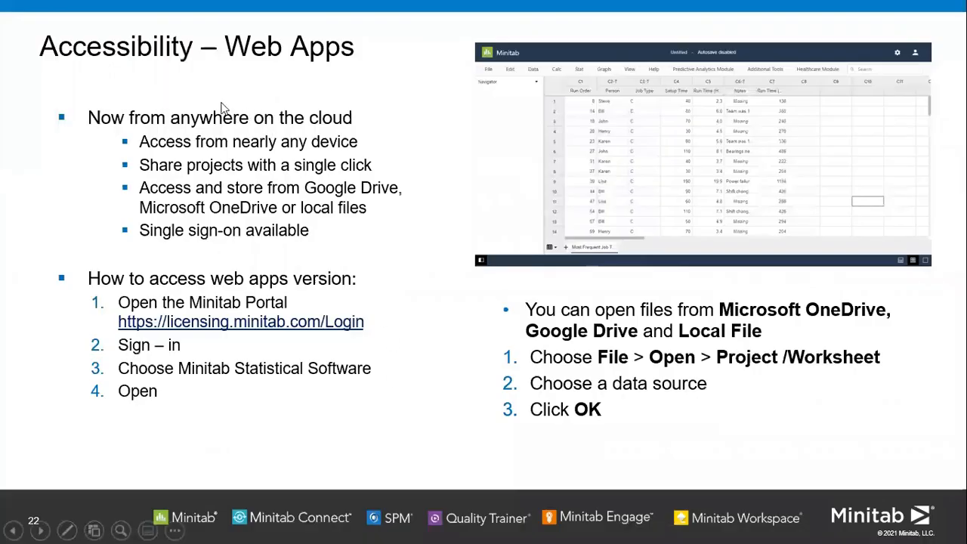
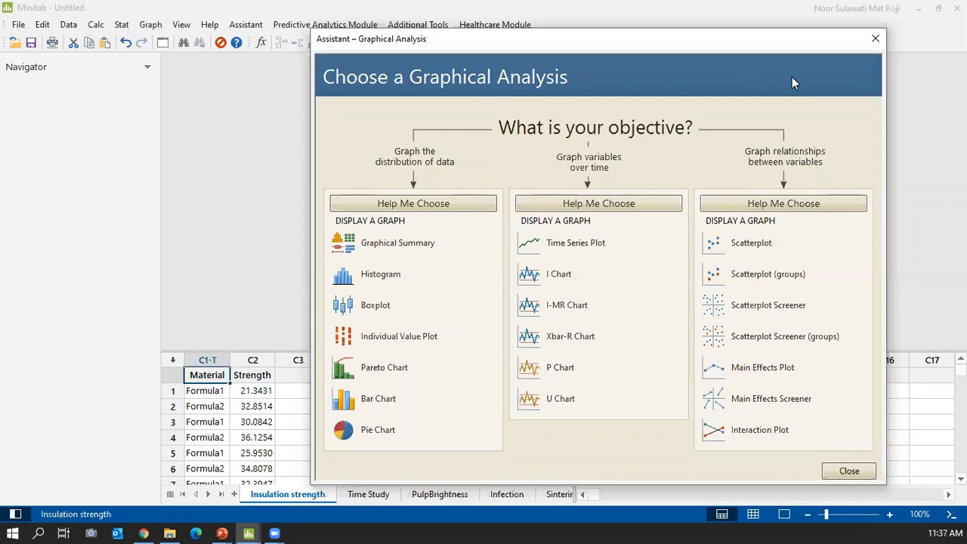
Close the Assistant Graphical Analysis chooser to return to the Insulation strength worksheet.
click(877, 39)
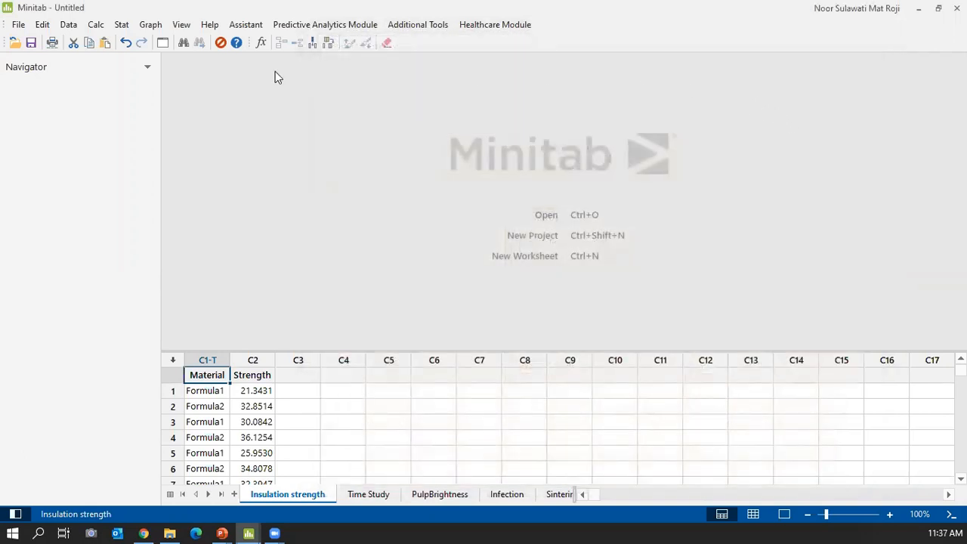
click(150, 24)
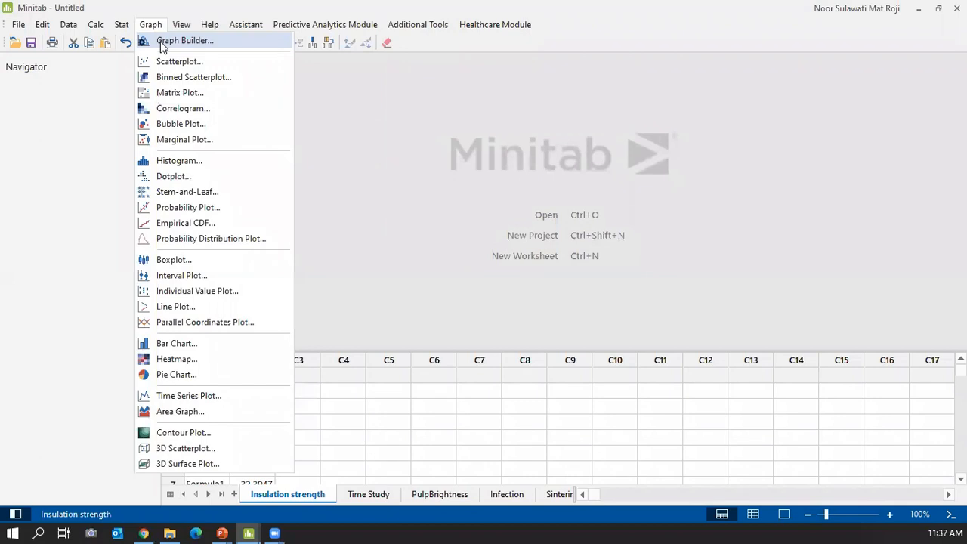
click(161, 44)
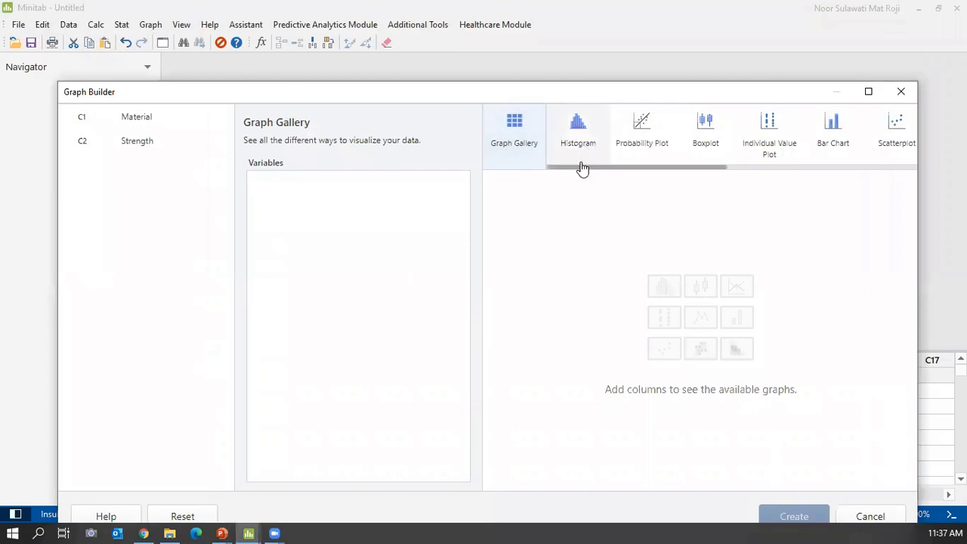
drag(677, 167, 589, 162)
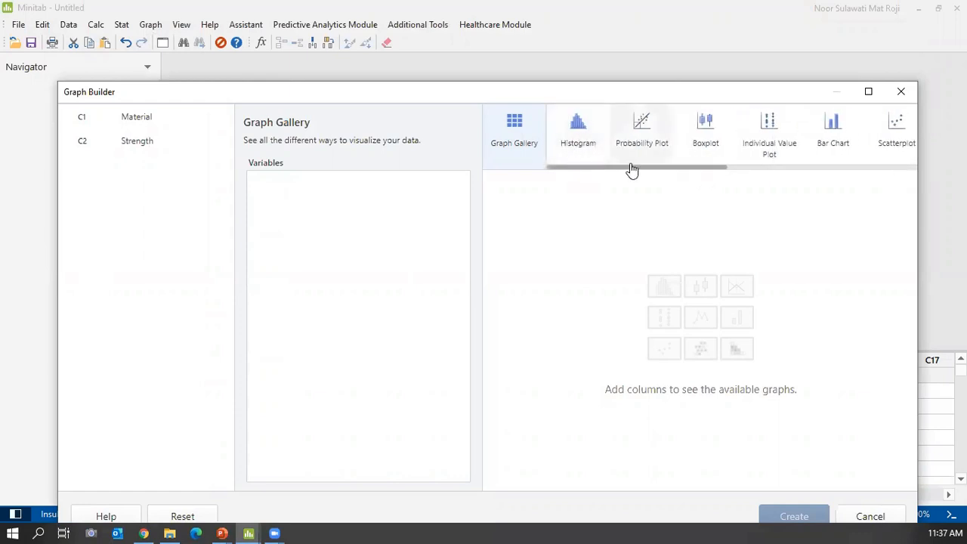
drag(717, 170, 920, 176)
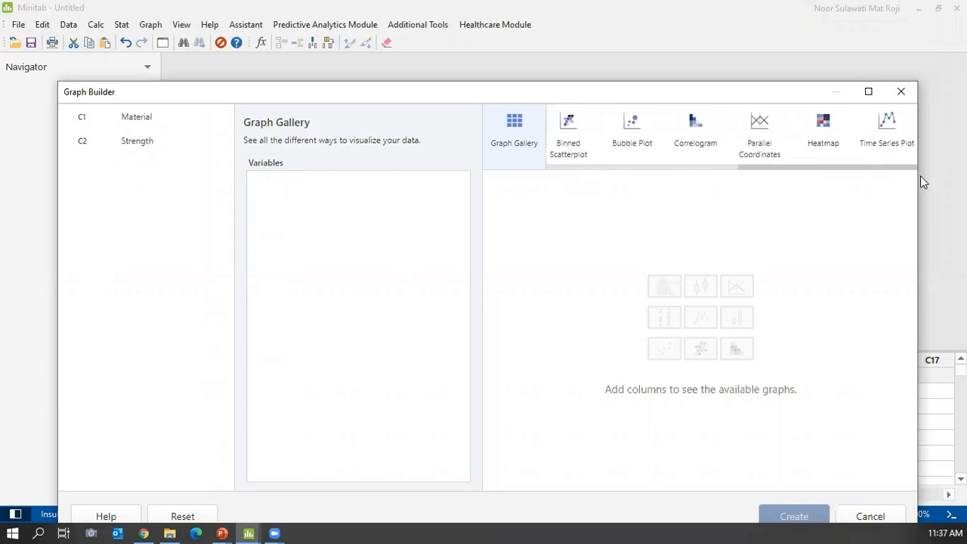
click(901, 91)
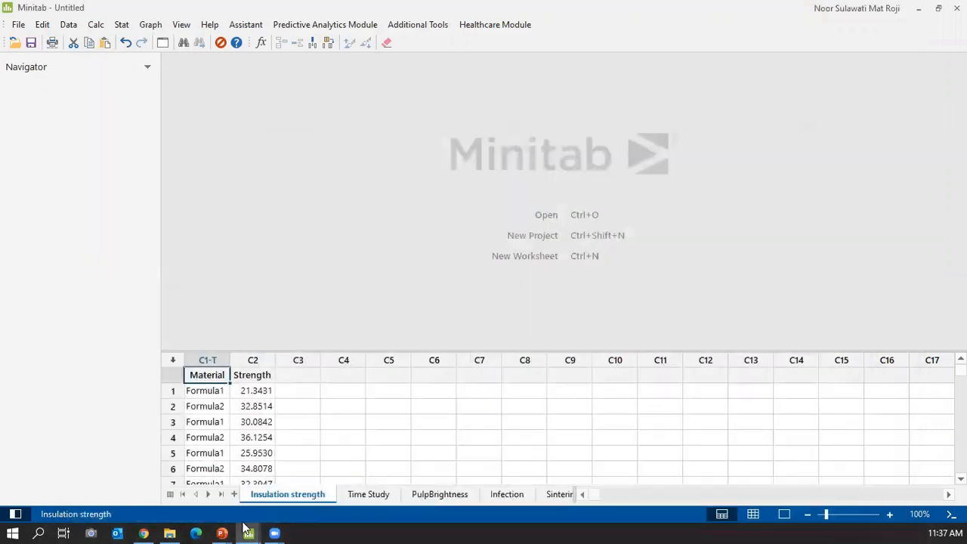
In the time study window, start Graph Builder with Job Type, Person and Setup Time.
mouse_move(255, 529)
click(323, 503)
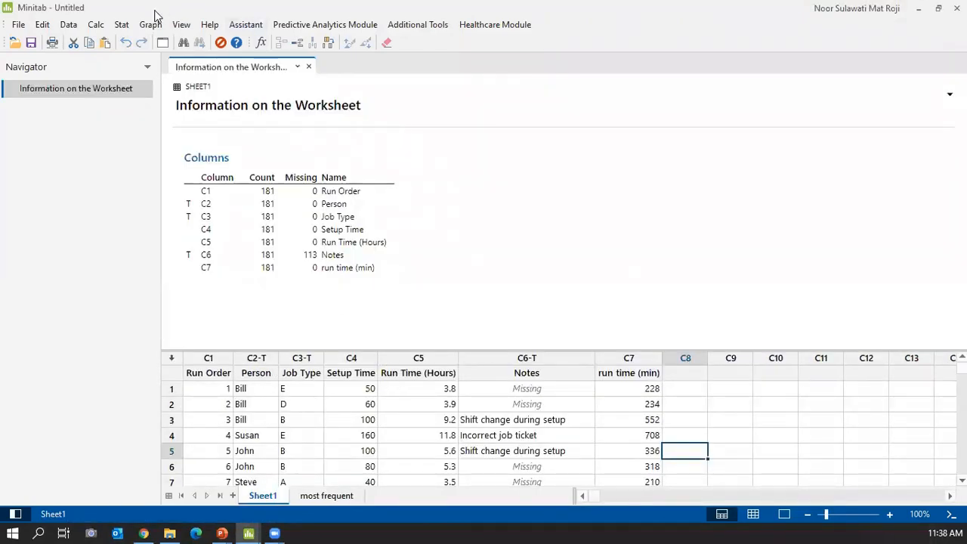
click(151, 25)
click(172, 39)
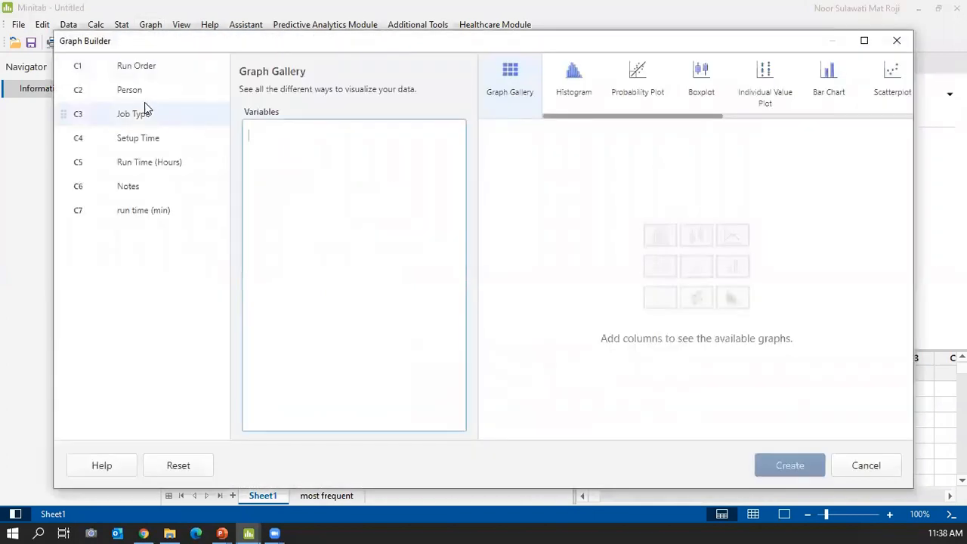
drag(142, 119, 256, 132)
drag(133, 91, 339, 129)
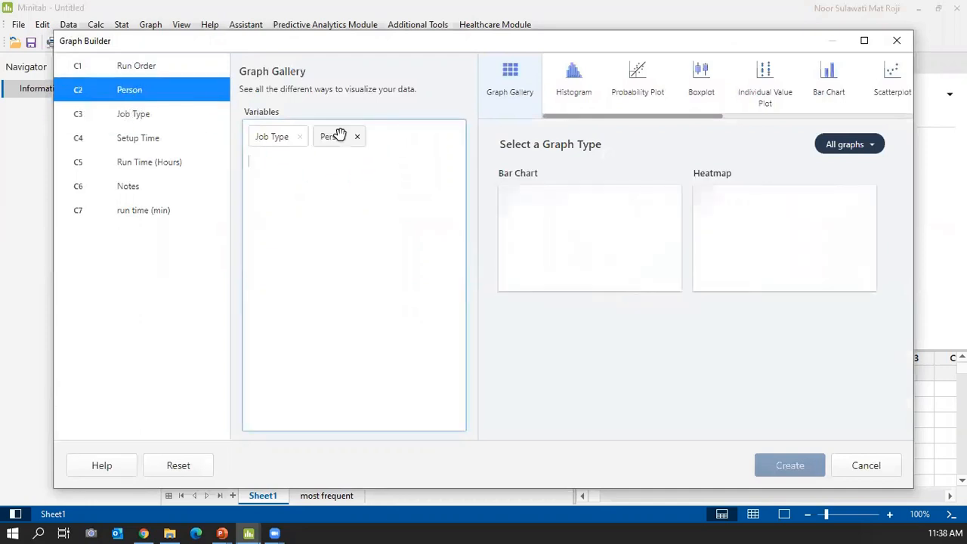
drag(122, 136, 261, 160)
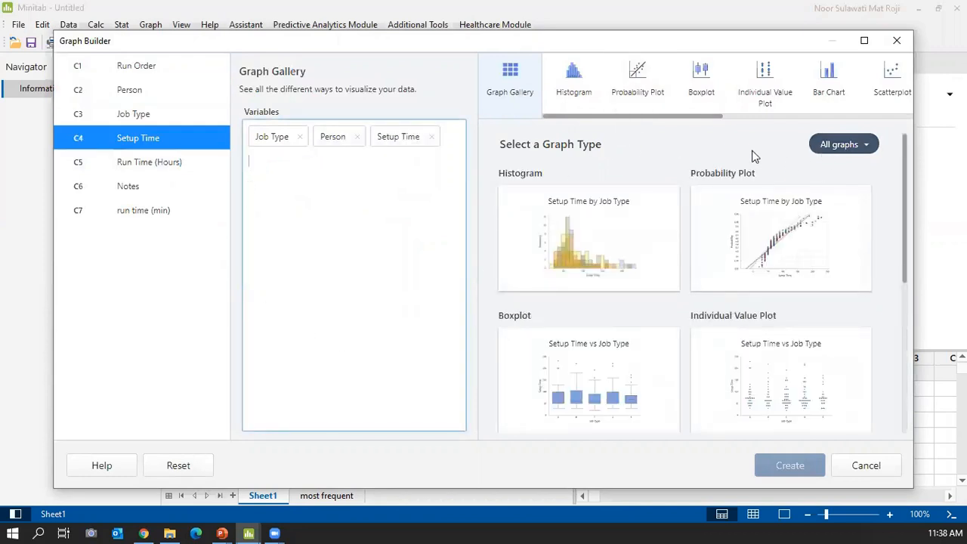
Try the distribution and relationship filters, then settle on the variables-over-time Time Series Plot of Setup Time.
click(840, 147)
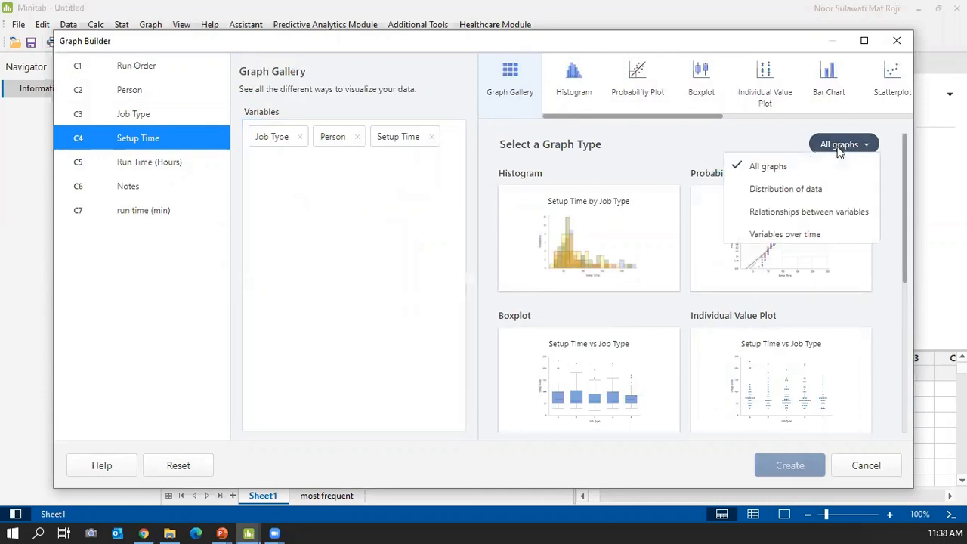
click(793, 192)
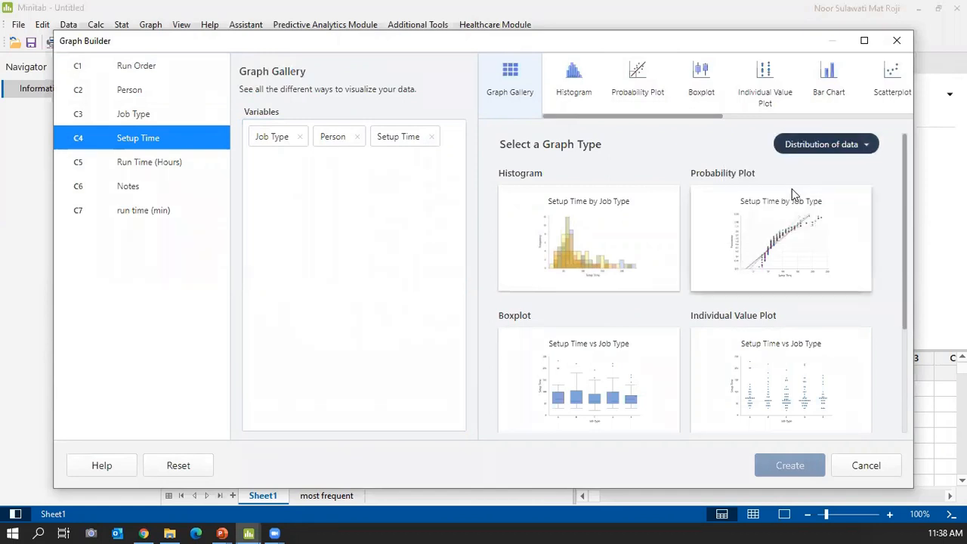
scroll(539, 280, down, 3)
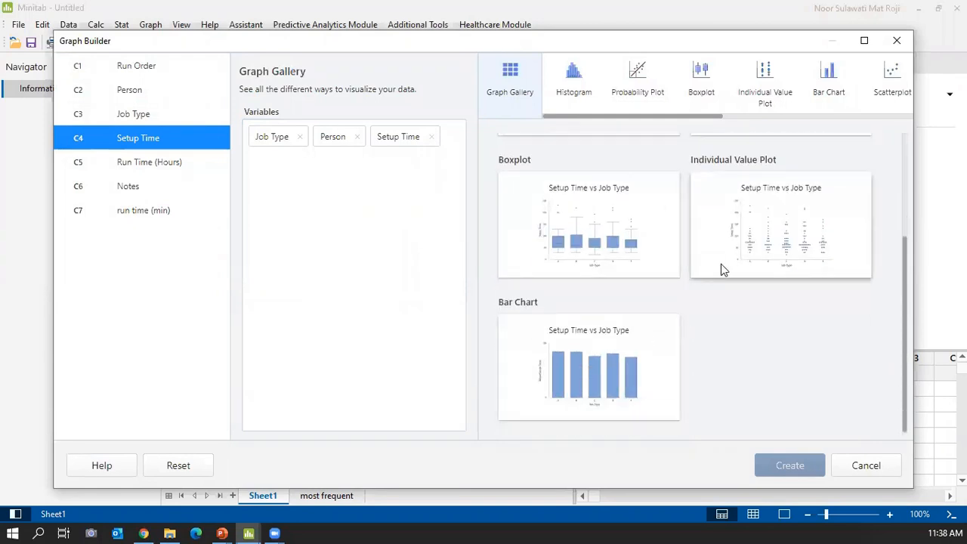
scroll(730, 231, up, 3)
click(841, 147)
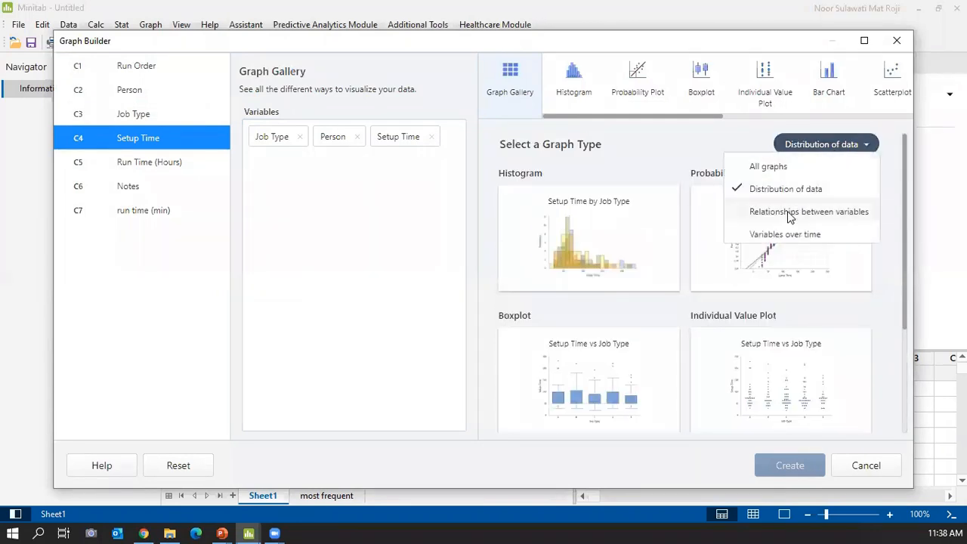
click(790, 216)
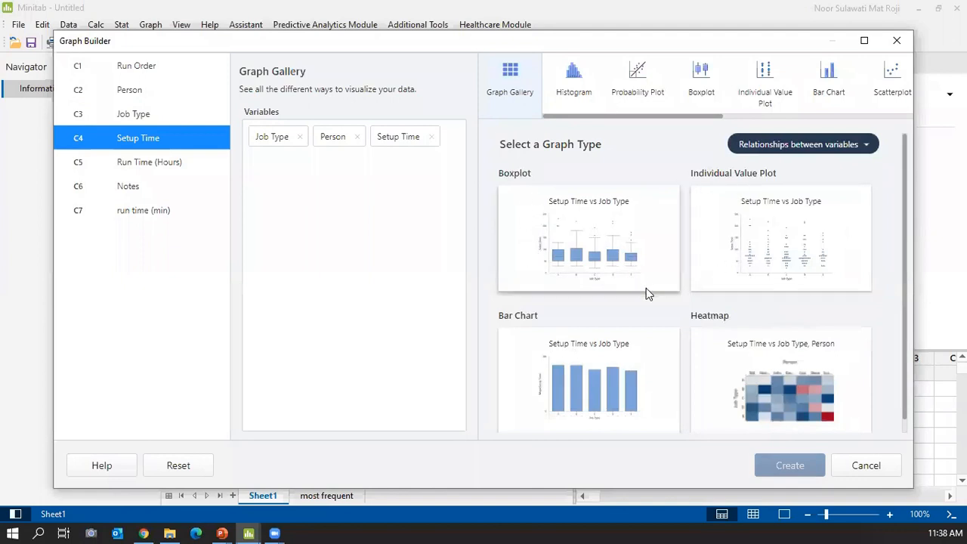
scroll(647, 293, down, 1)
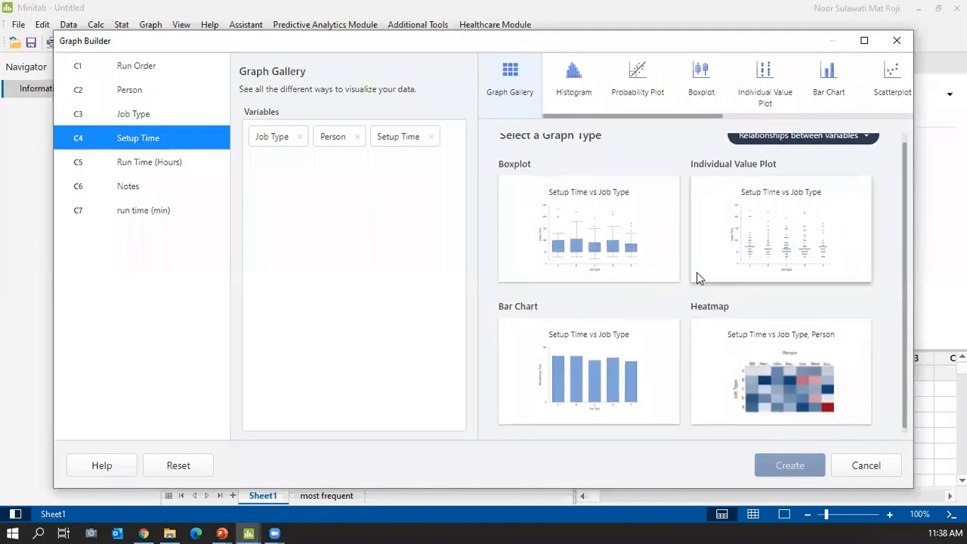
scroll(697, 272, up, 1)
click(771, 145)
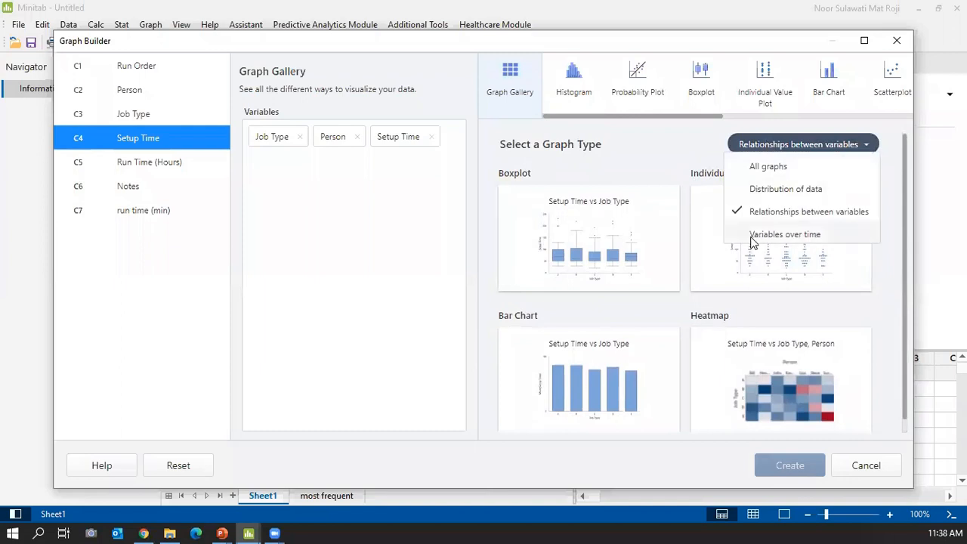
click(756, 236)
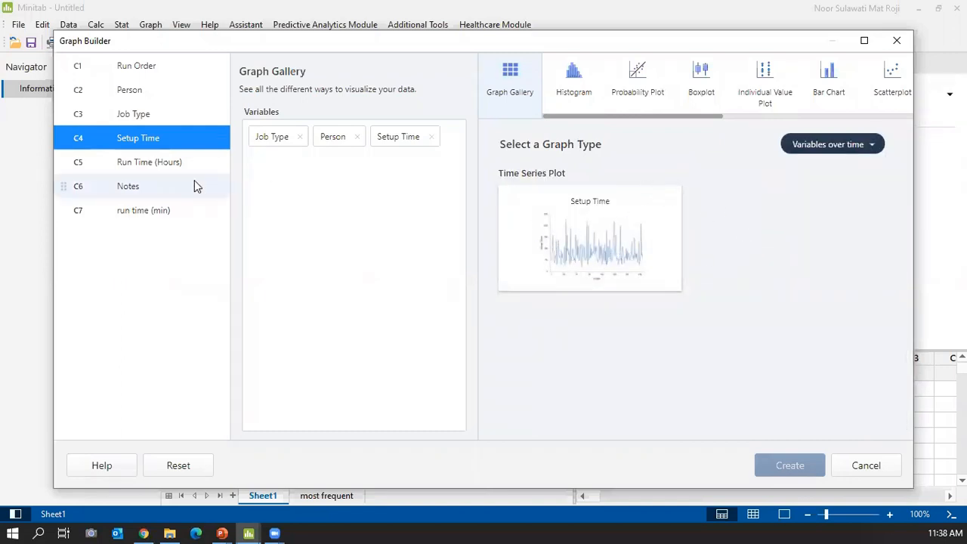
click(582, 240)
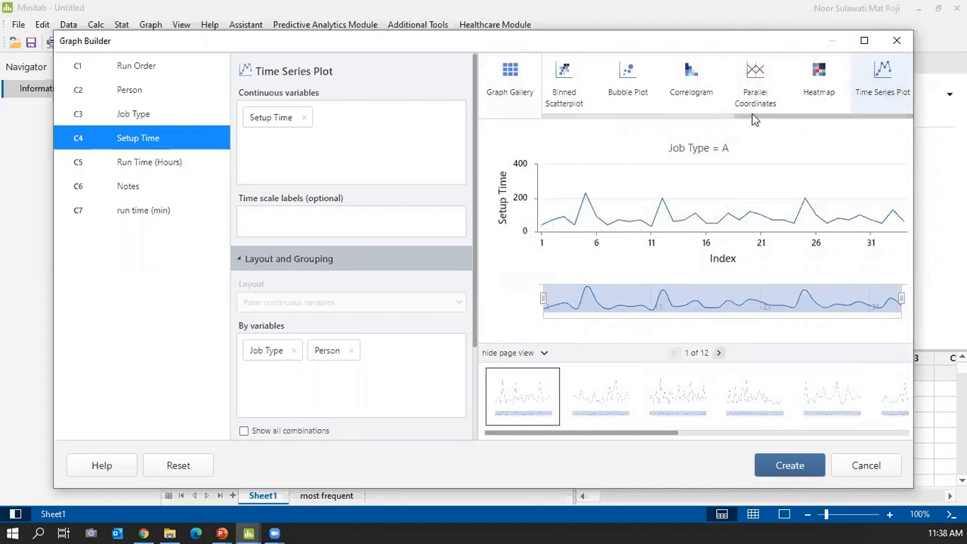
Switch the Setup Time graph to a histogram and remove Job Type as the group variable.
scroll(744, 114, up, 3)
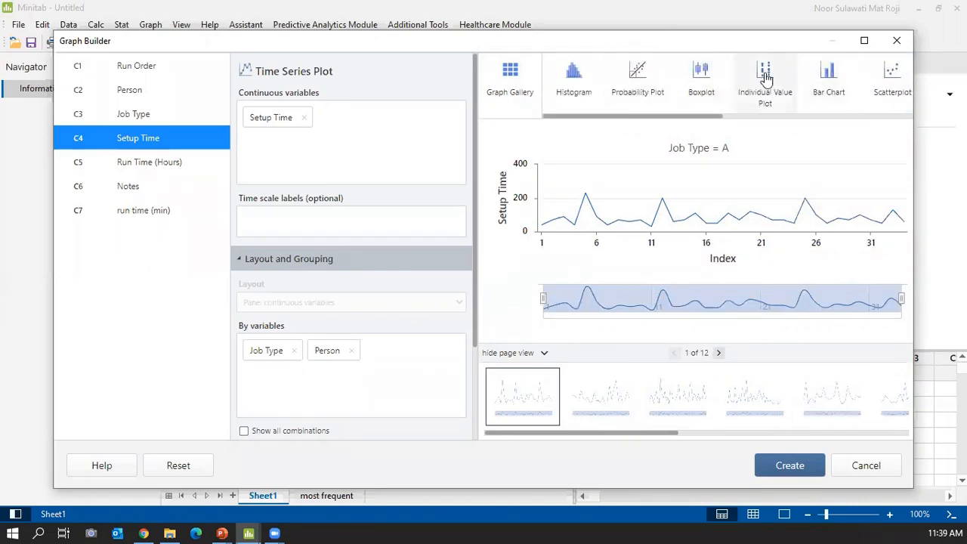
click(559, 81)
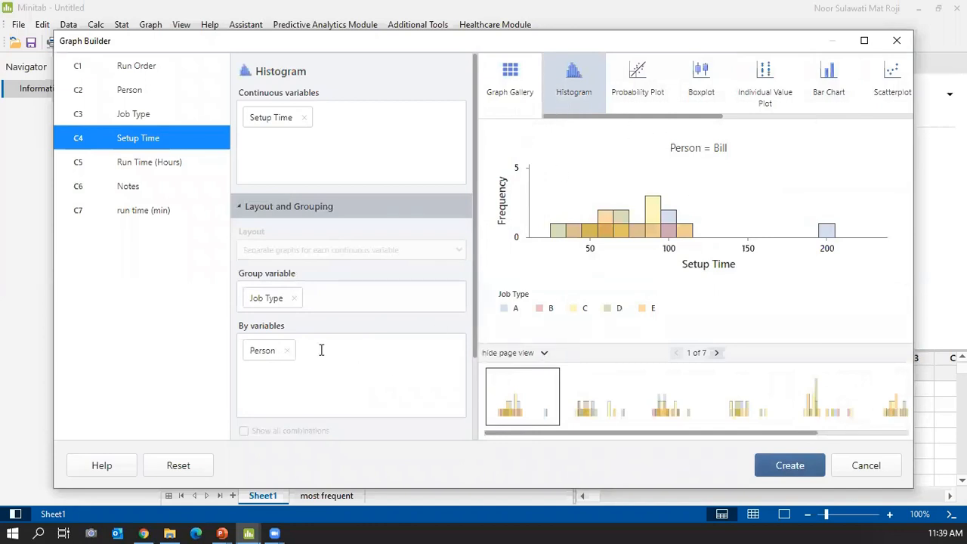
click(294, 298)
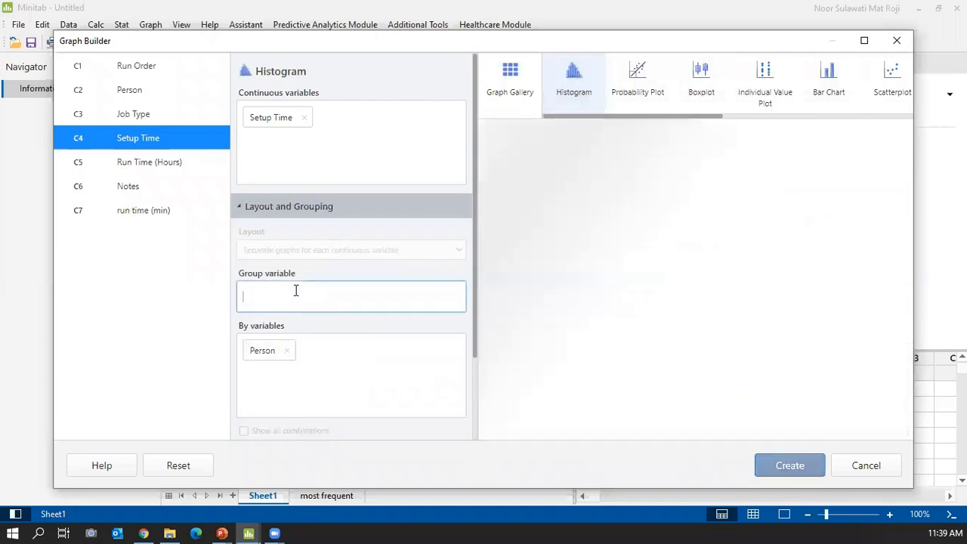
Page through each person's histogram, back to the first page, then remove the Person split.
click(590, 414)
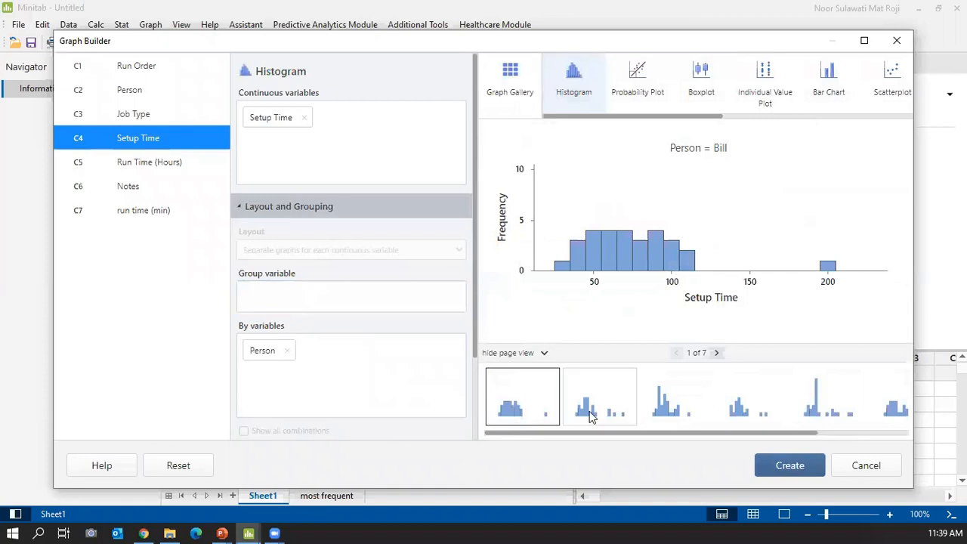
click(680, 411)
click(740, 405)
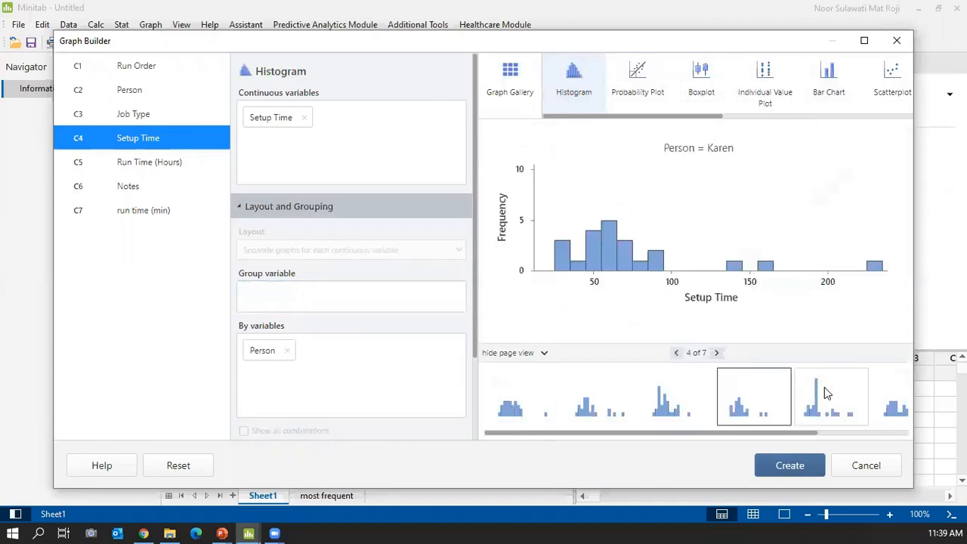
click(825, 387)
click(903, 402)
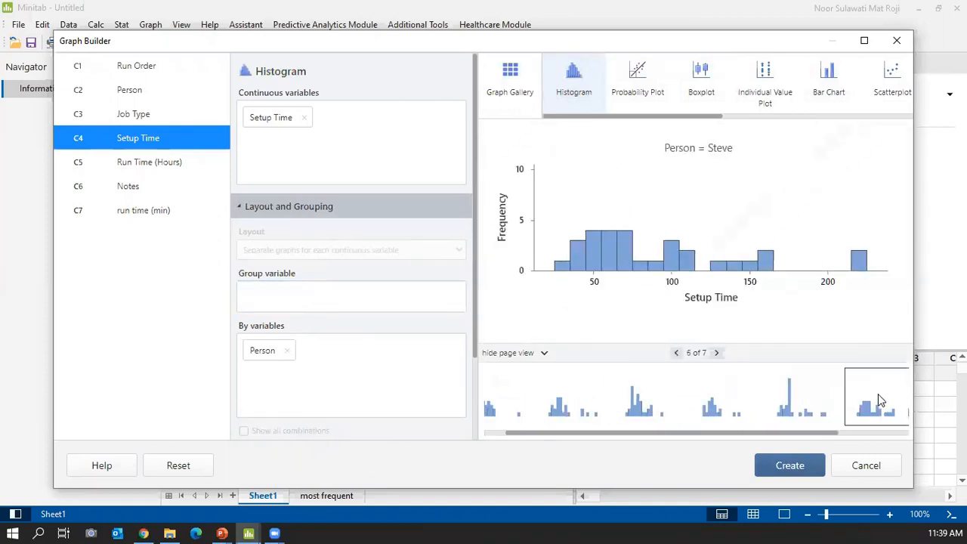
click(777, 410)
click(724, 415)
click(655, 416)
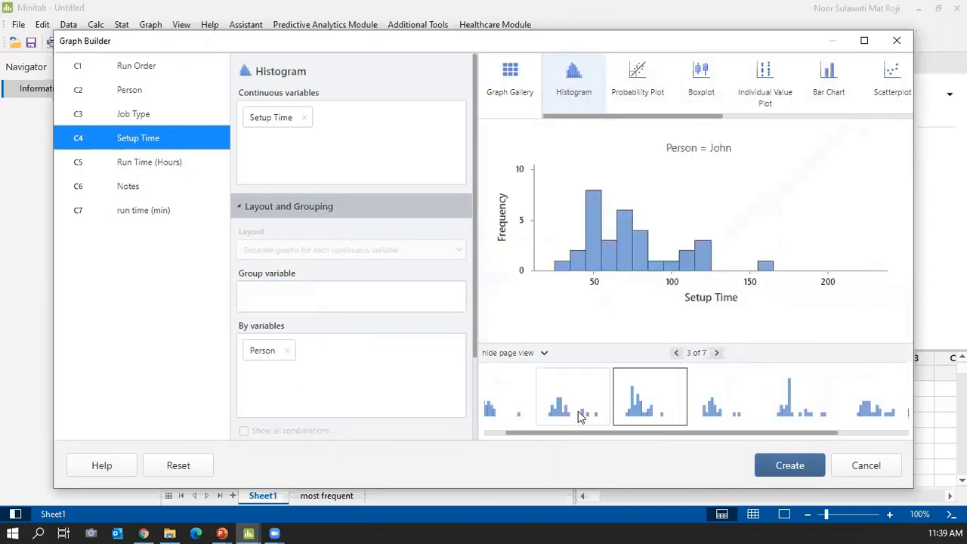
click(578, 412)
click(488, 412)
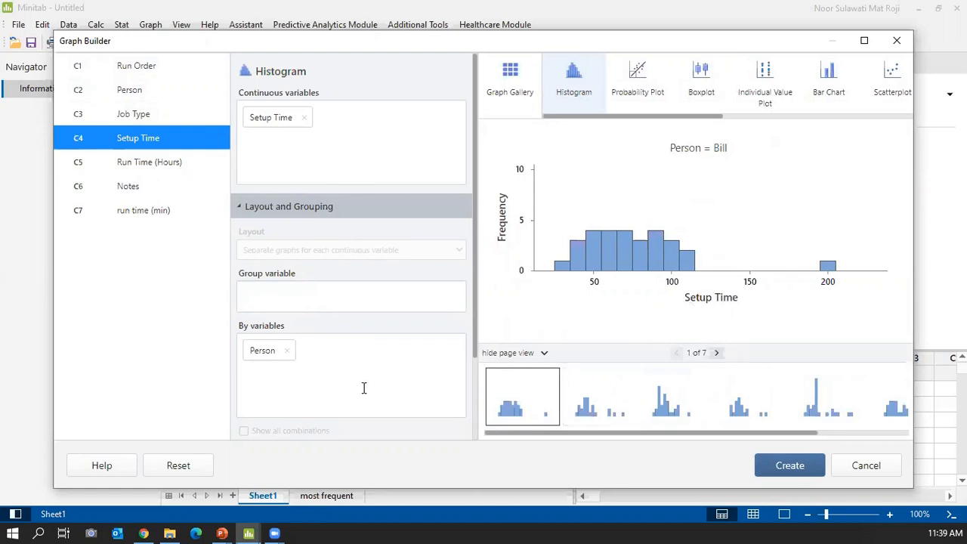
click(288, 353)
Add Job Type as the By variable, preview the B and C pages, and create the histograms.
drag(139, 120, 253, 345)
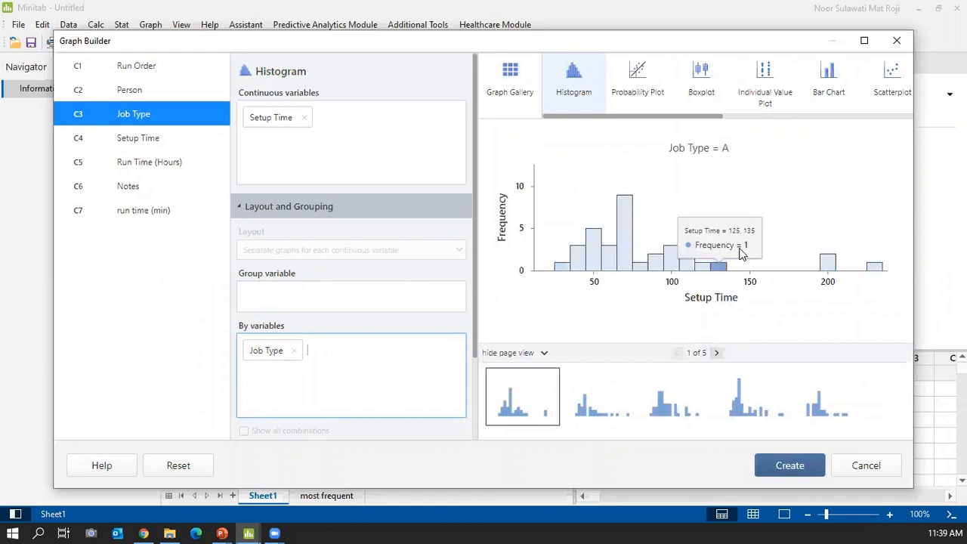
click(718, 355)
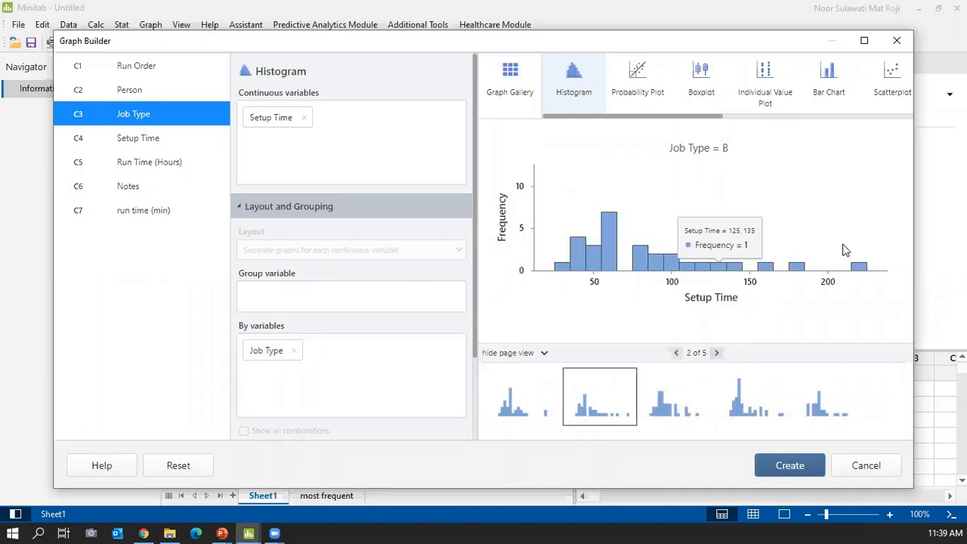
click(718, 354)
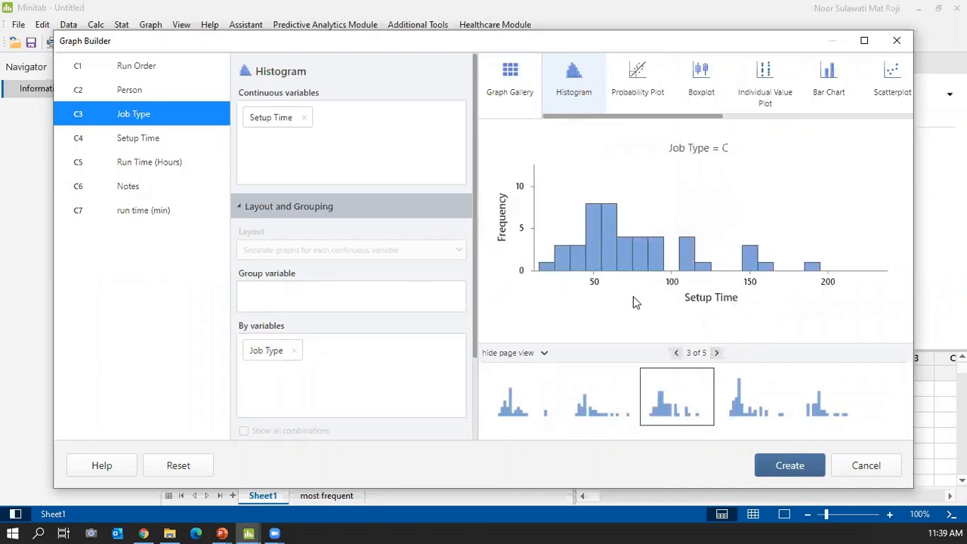
click(765, 463)
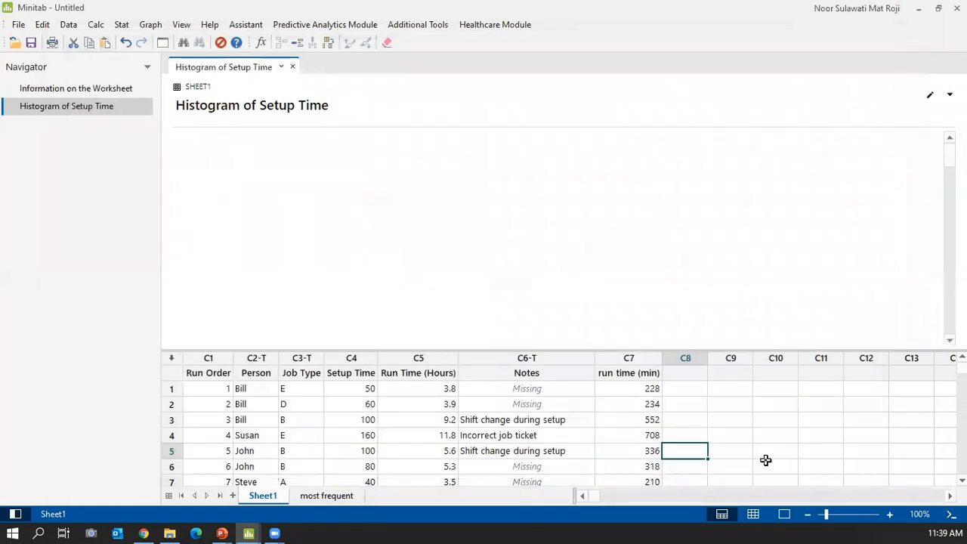
Open the Assistant's Graphical Analysis chooser, review it and close it again.
scroll(519, 205, down, 5)
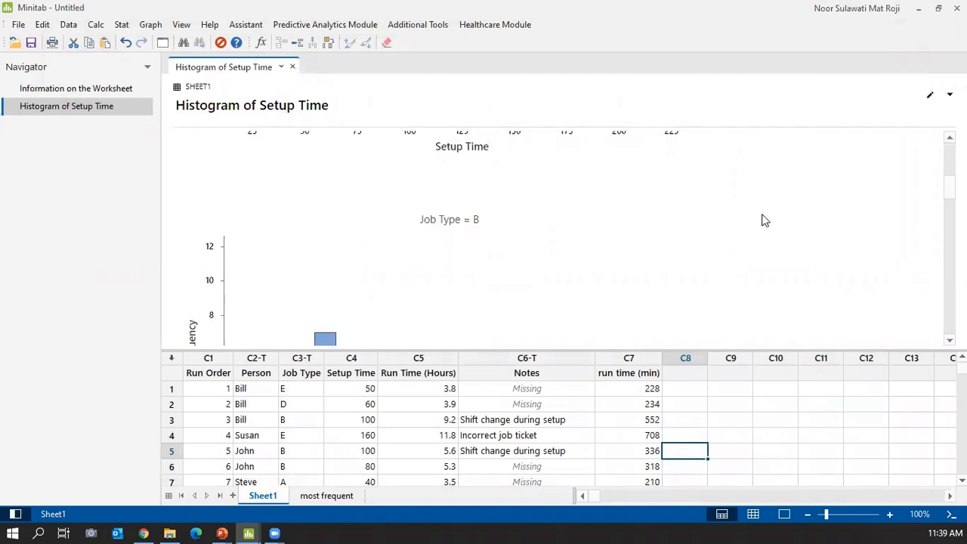
click(242, 26)
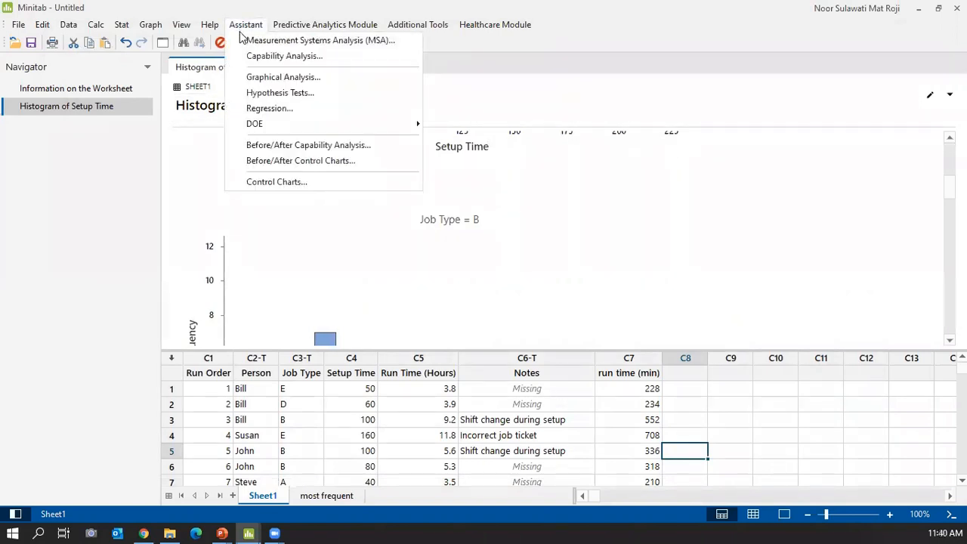
click(266, 77)
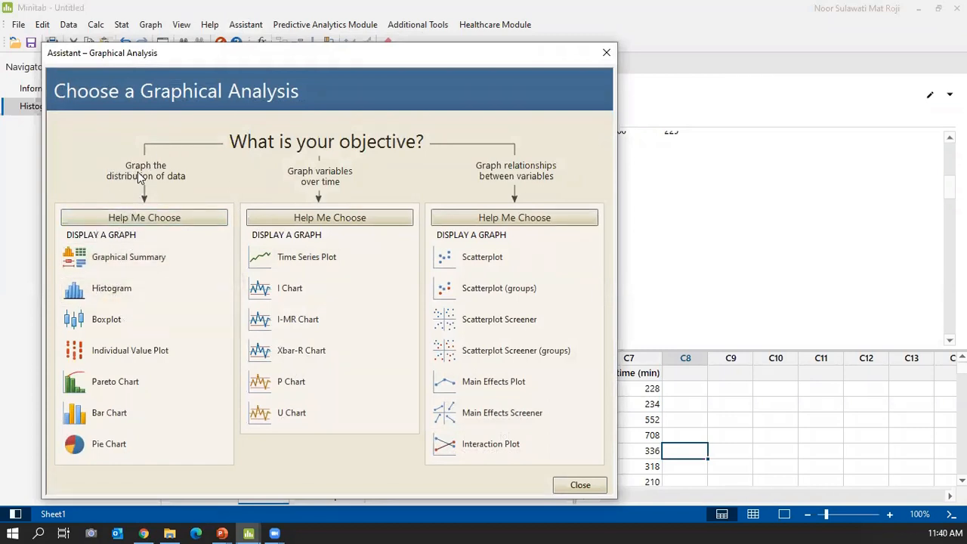
click(605, 53)
click(150, 24)
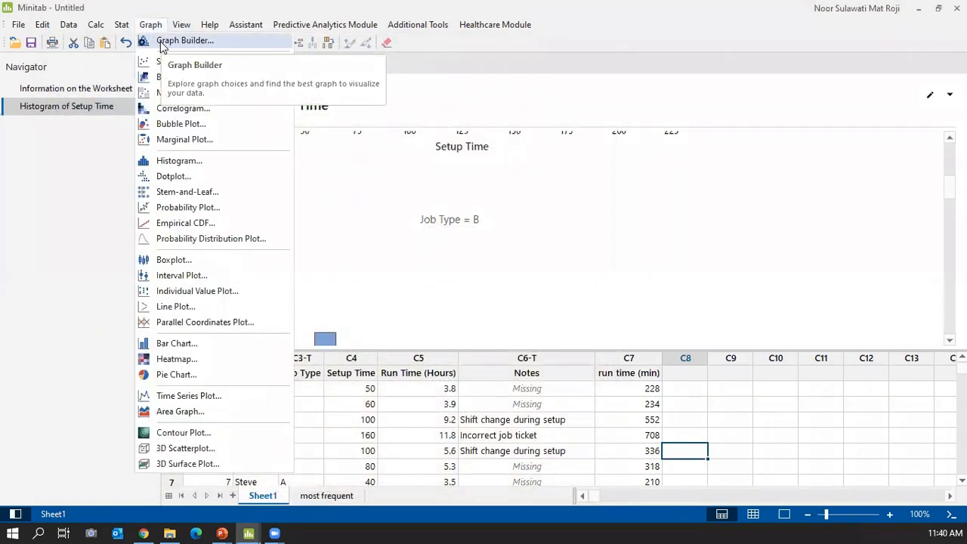
Switch to the PowerPoint slide show and advance to the next slide.
click(225, 532)
click(225, 479)
click(252, 296)
Advance to slide 25 'Visualization – Histogram', then Alt+Tab back to the Insulation strength worksheet.
click(251, 296)
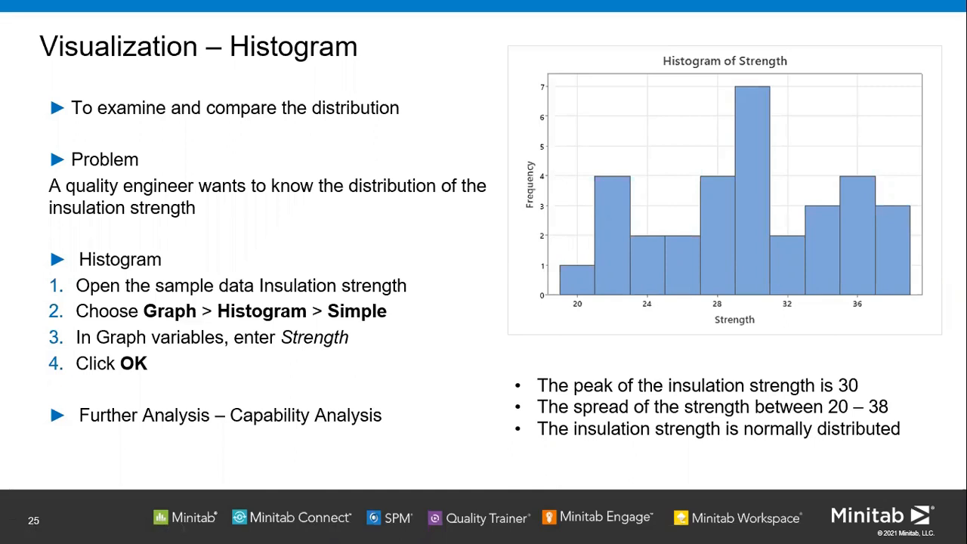
key(alt+Tab)
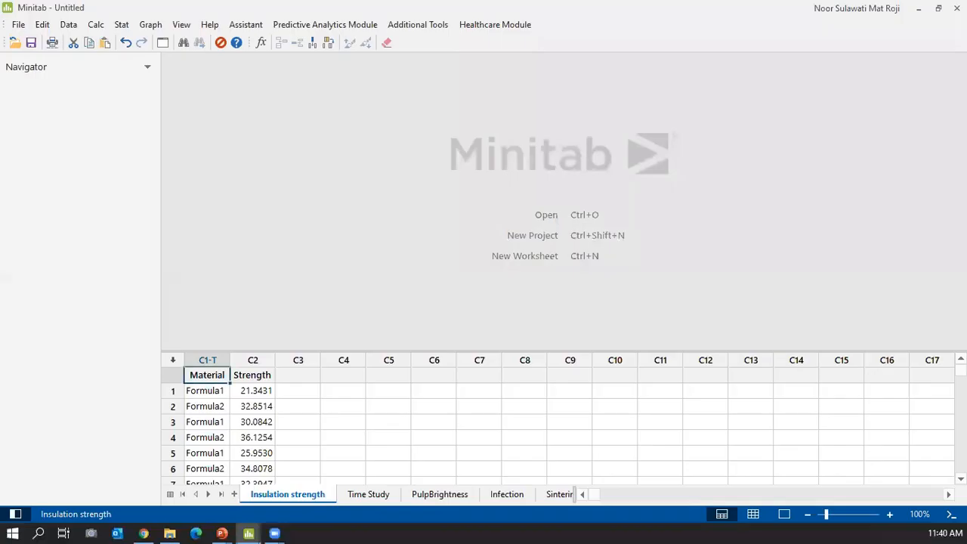
Create a Simple histogram with C2 Strength as the only graph variable.
click(756, 515)
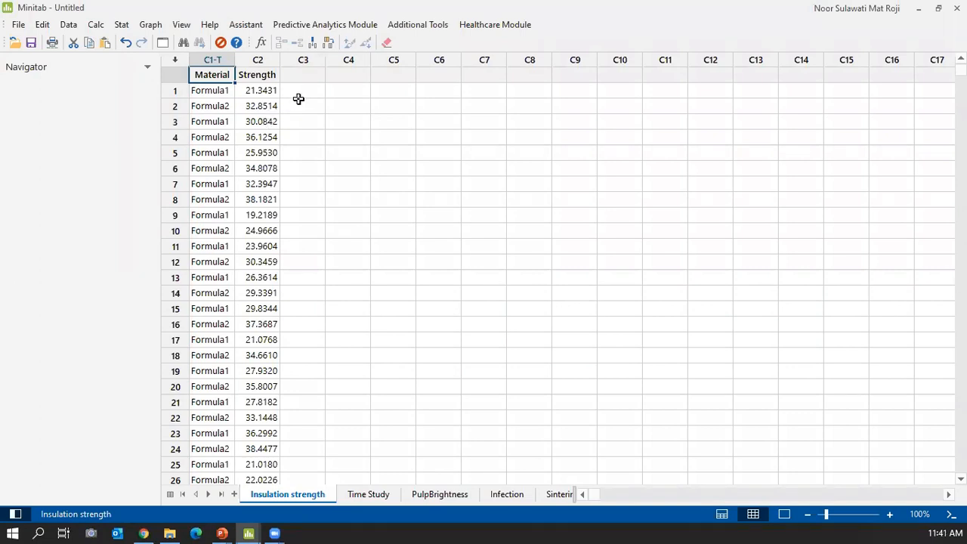
click(150, 24)
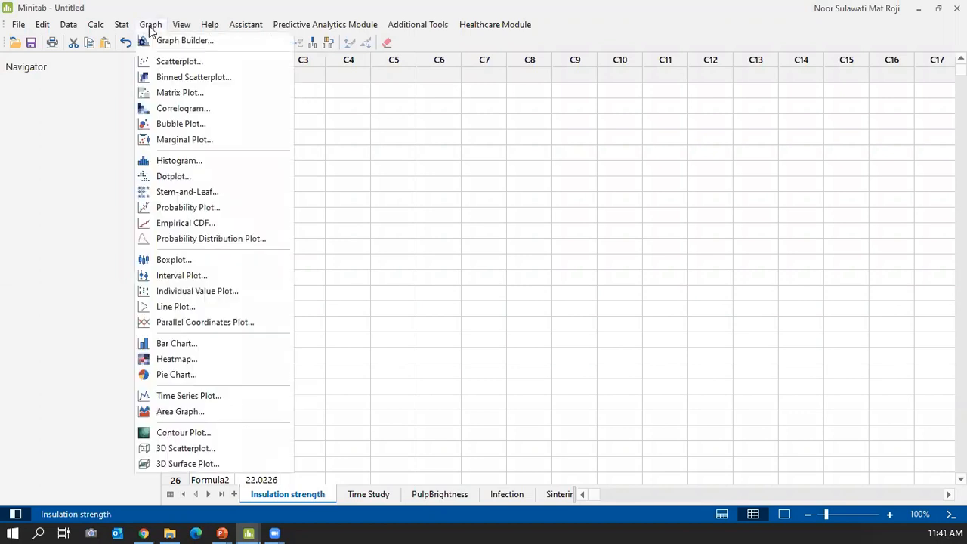
click(195, 164)
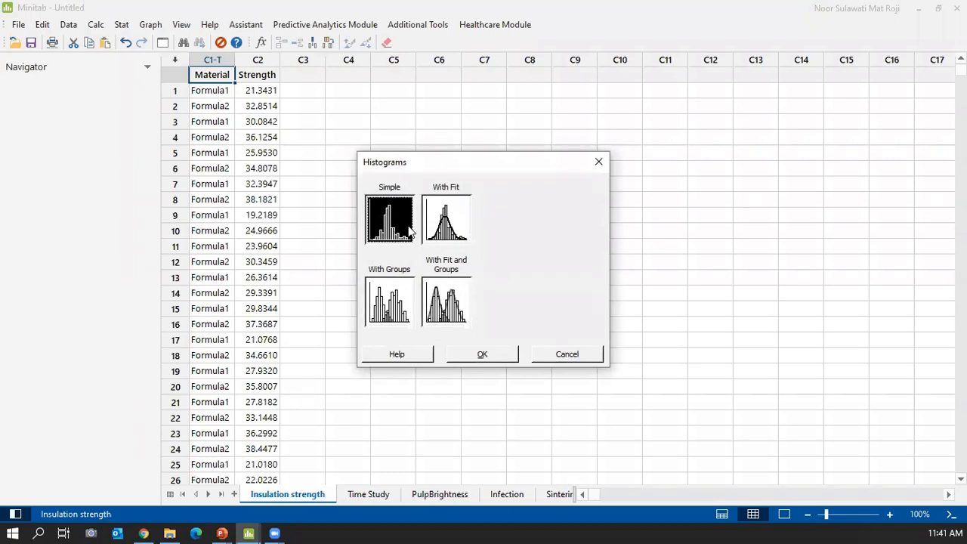
click(474, 360)
drag(462, 185, 418, 186)
key(Delete)
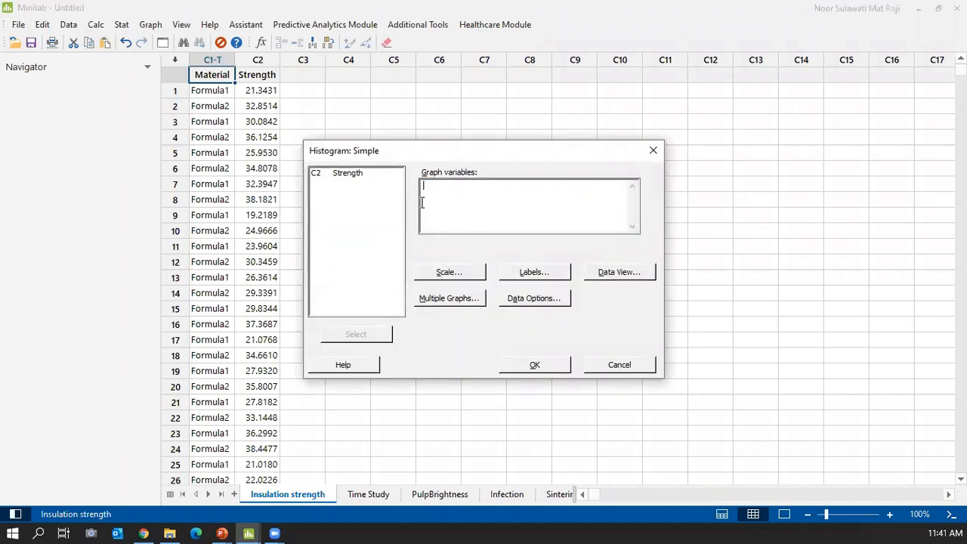
double_click(364, 173)
click(533, 366)
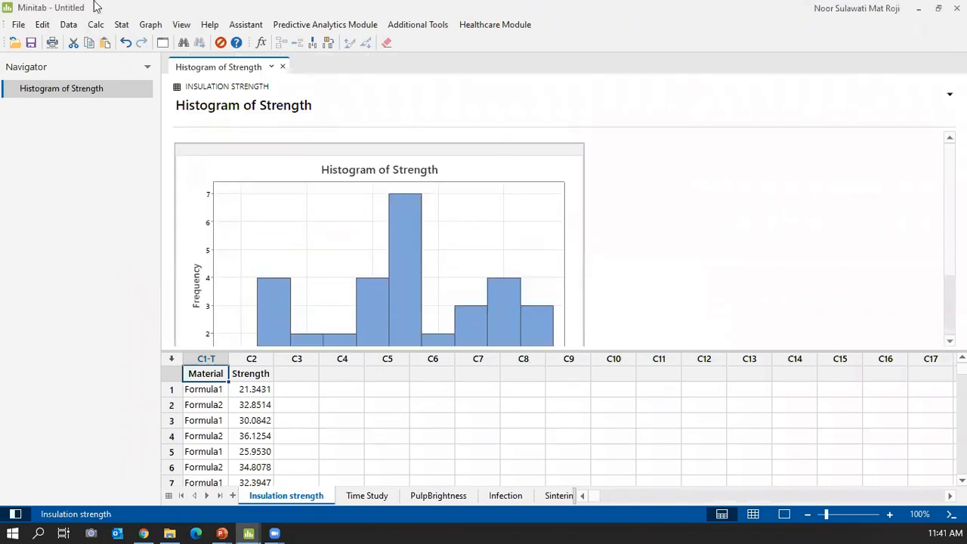
Reopen the Simple histogram dialog for Strength and cancel it without changes.
click(149, 25)
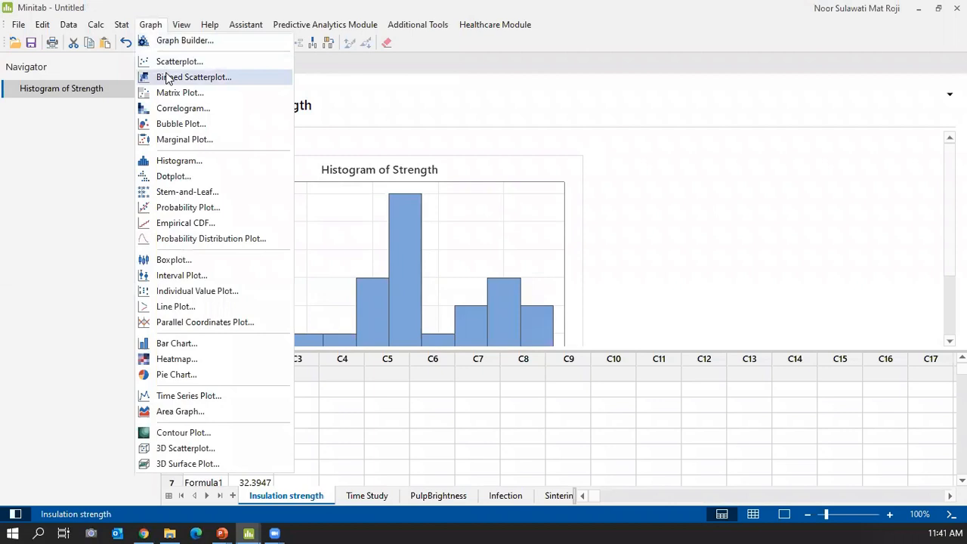
click(177, 161)
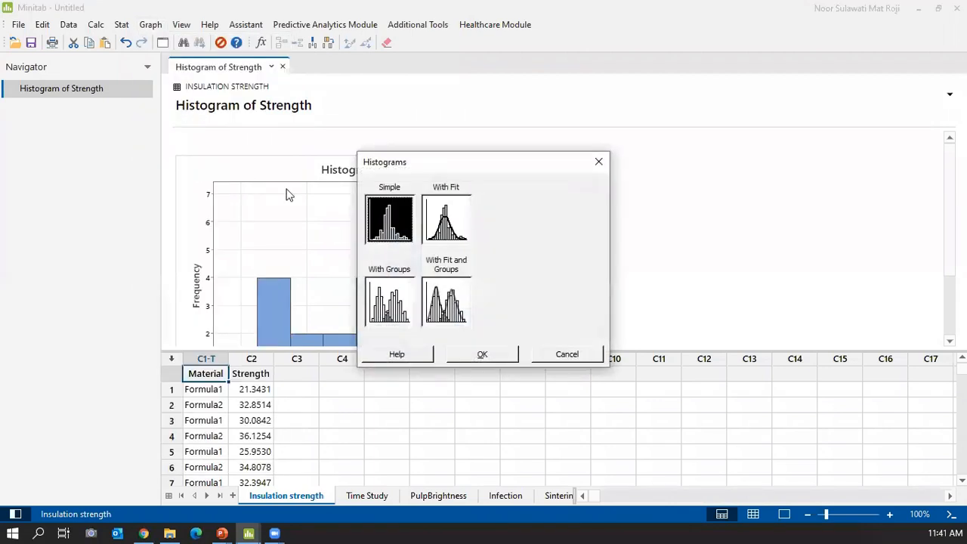
click(512, 356)
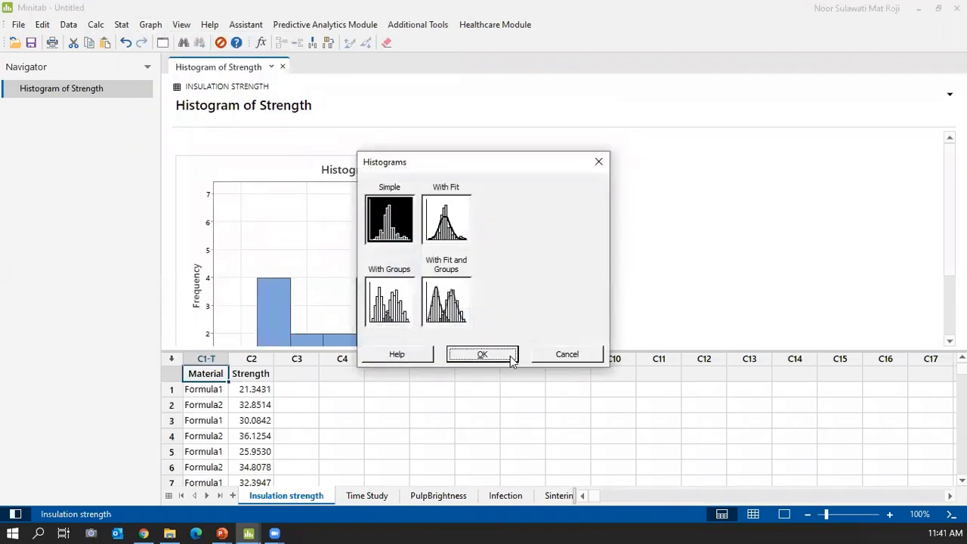
click(476, 193)
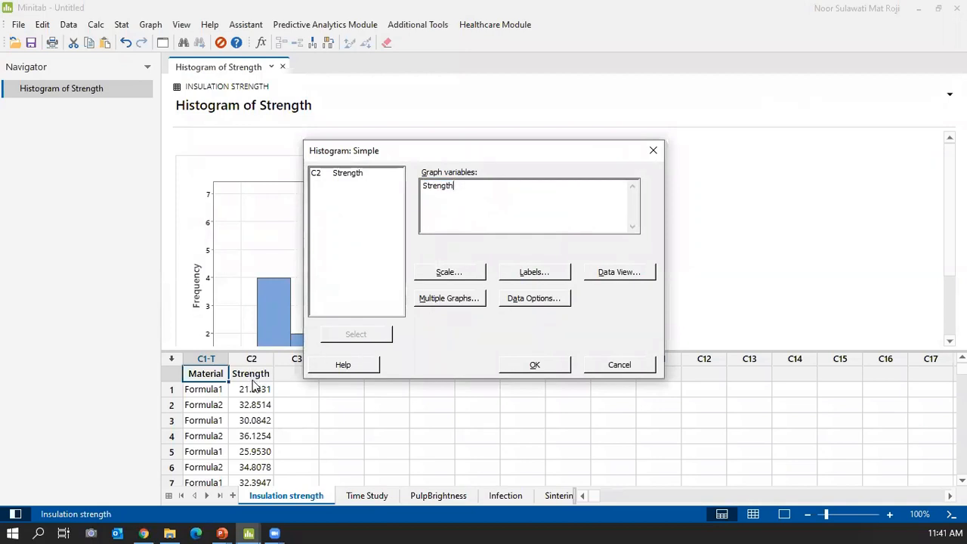
click(598, 366)
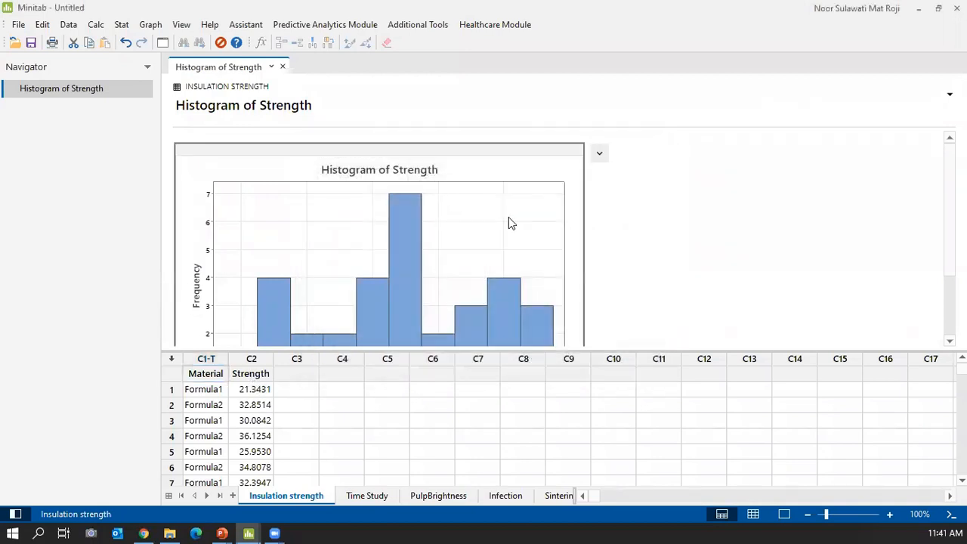
double_click(510, 217)
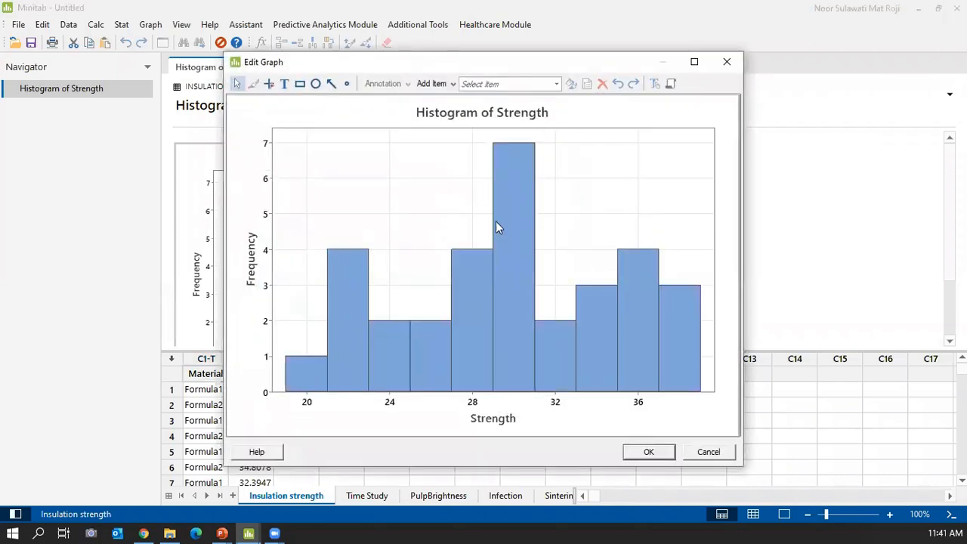
Give the Strength histogram bars a Custom fill pattern with a purple background colour.
mouse_move(489, 286)
mouse_move(345, 284)
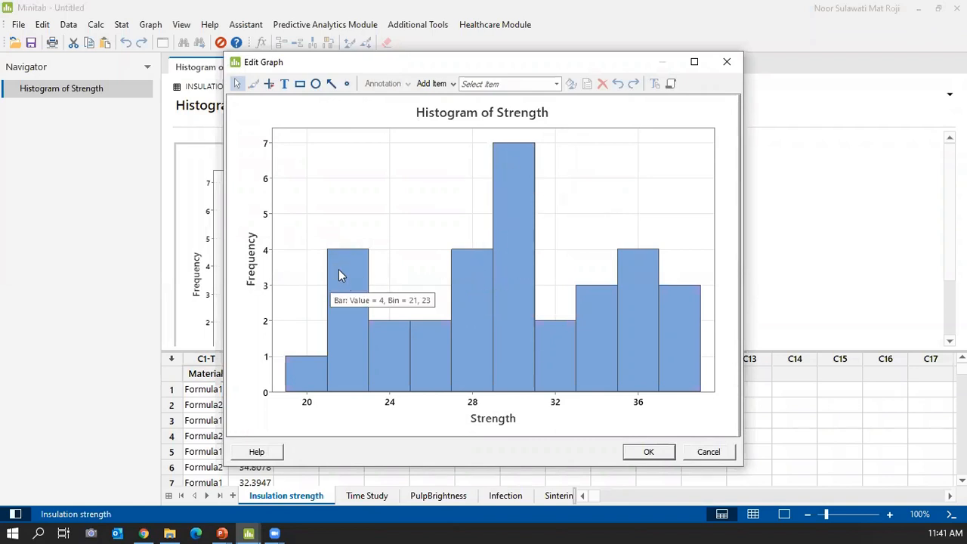
double_click(338, 270)
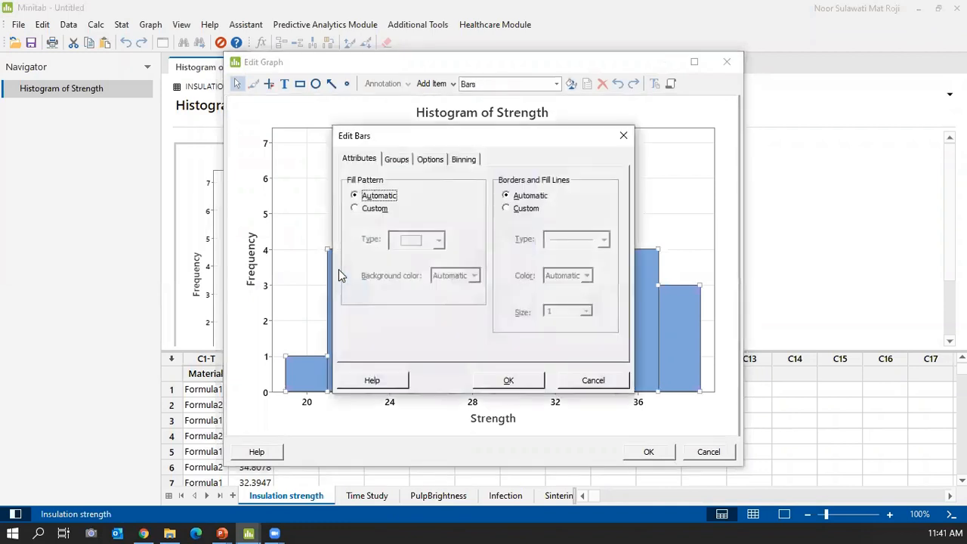
click(364, 214)
click(475, 276)
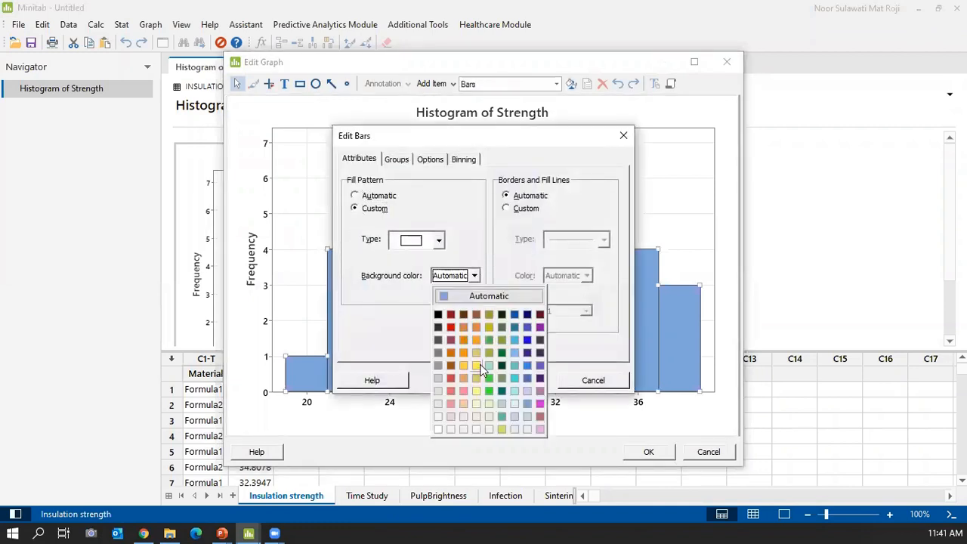
click(539, 327)
click(529, 382)
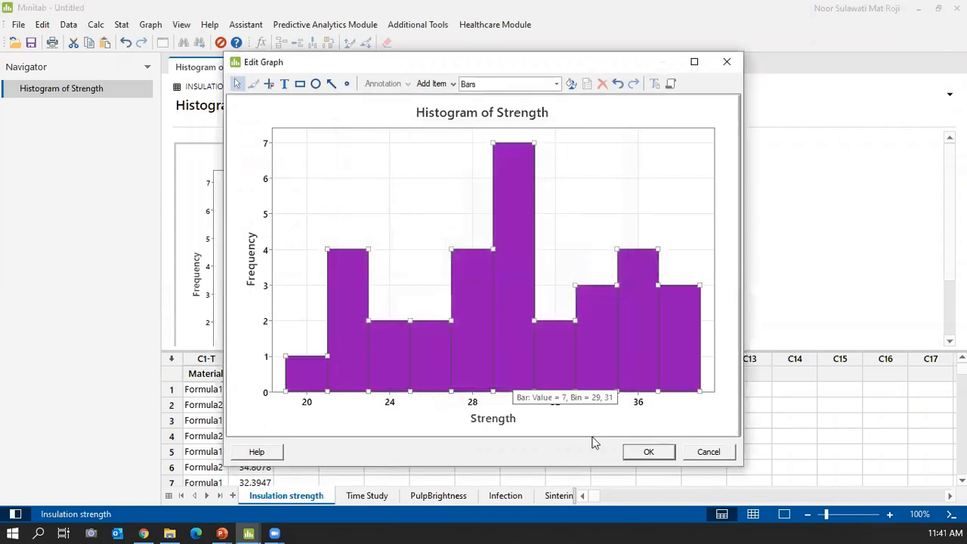
click(642, 454)
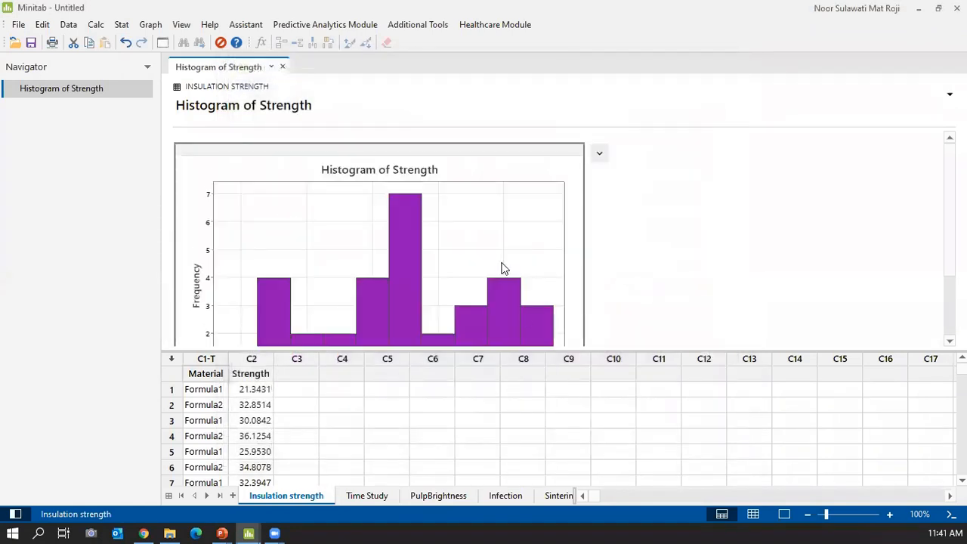
scroll(499, 268, down, 2)
double_click(384, 238)
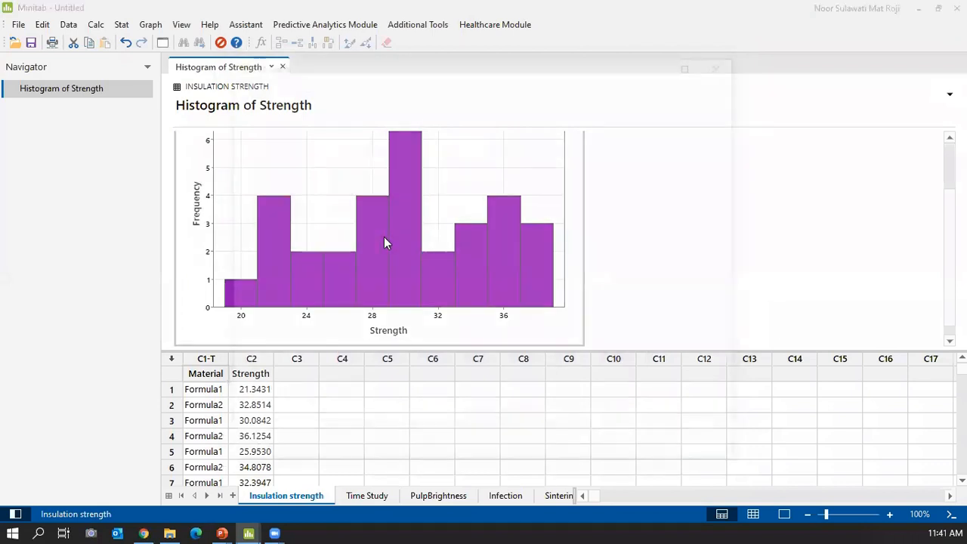
Add a Normal distribution fit to the Strength histogram (Mean 29.85, StDev 5.491, N 32).
right_click(572, 174)
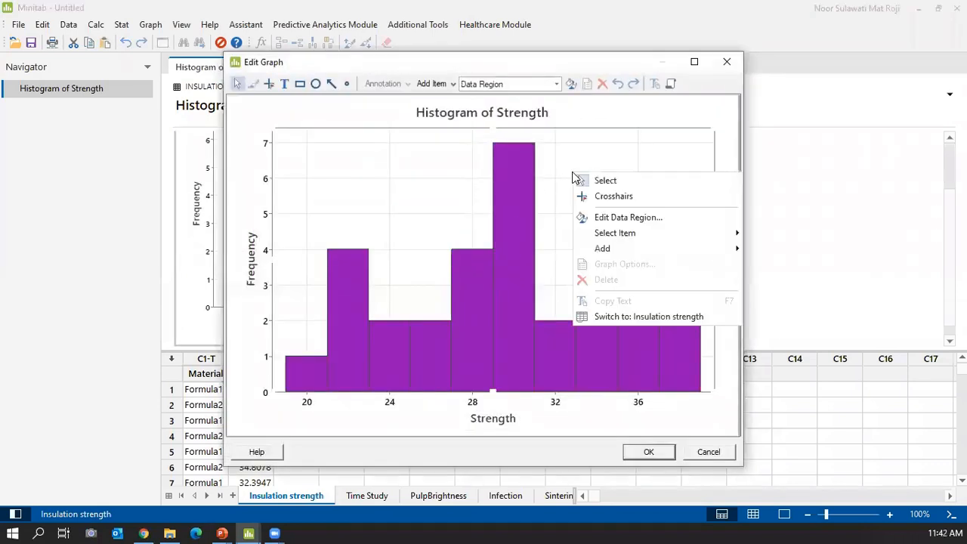
mouse_move(602, 256)
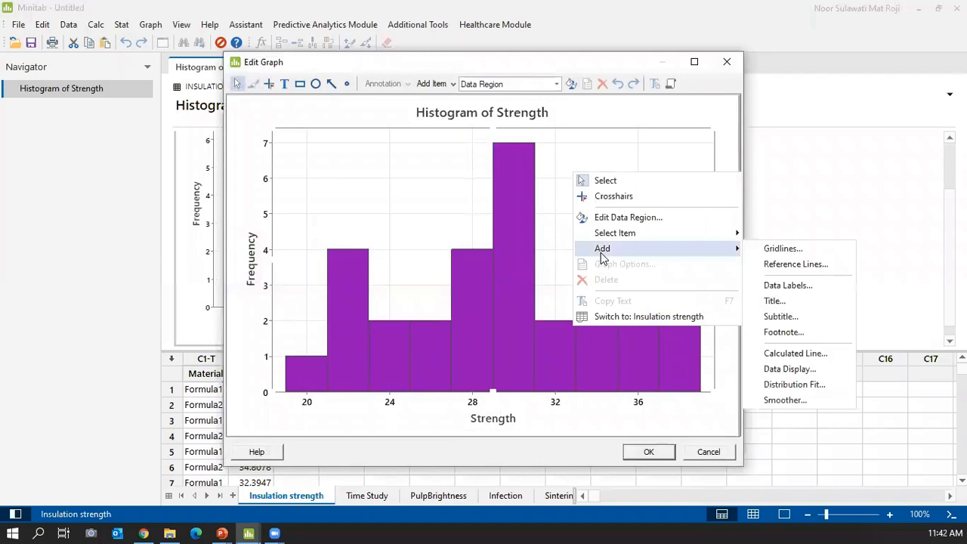
click(790, 387)
click(451, 188)
click(394, 198)
click(508, 382)
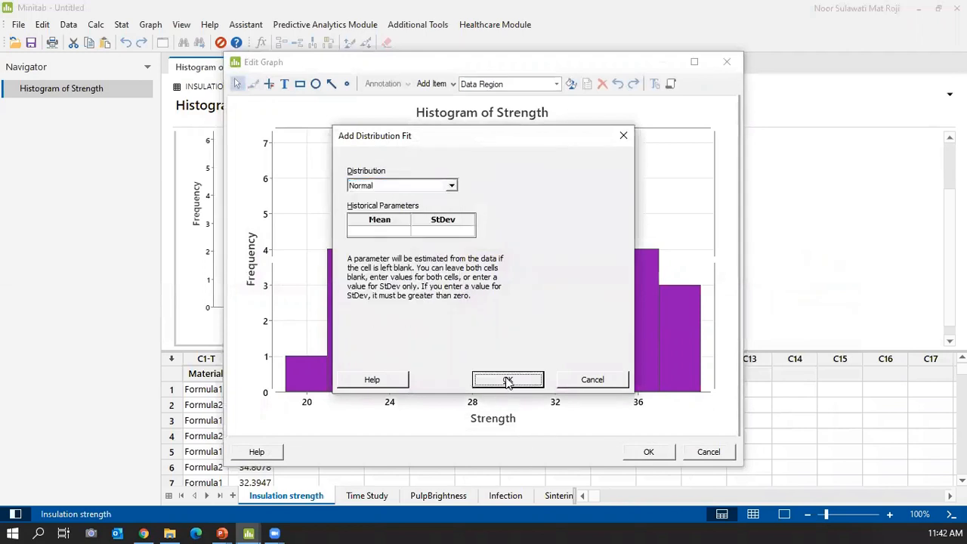
click(642, 453)
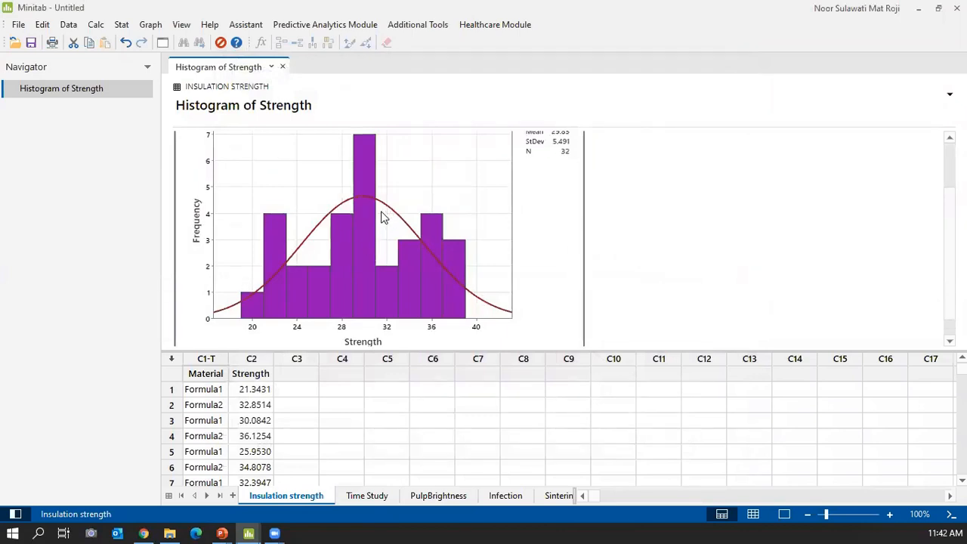
scroll(383, 215, up, 3)
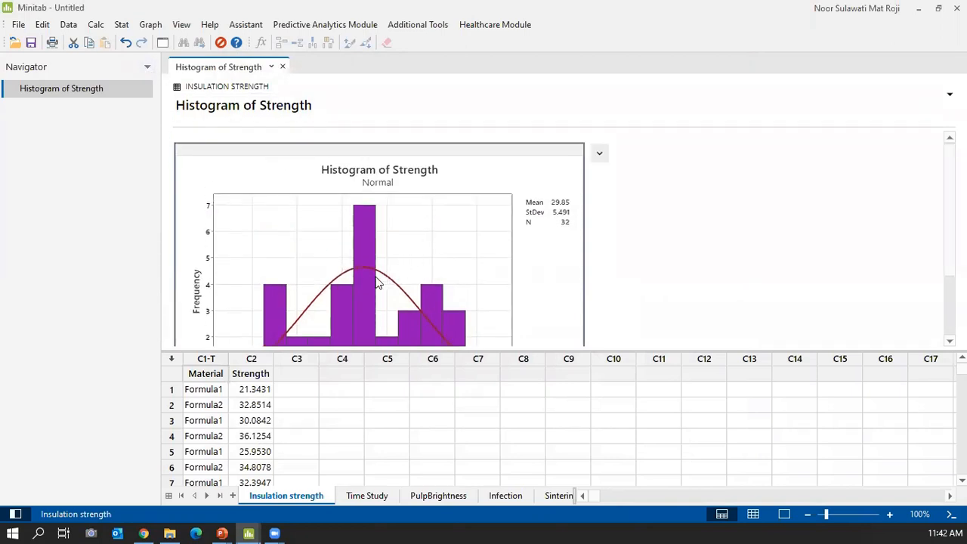
Reopen and close the Histogram chooser, then inspect the Strength histogram's bars and normal fit.
click(151, 29)
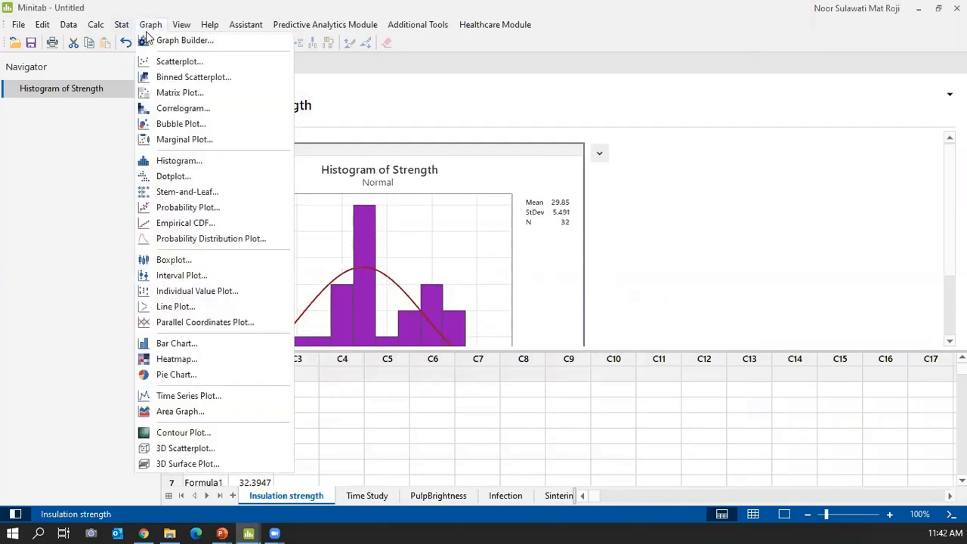
click(195, 161)
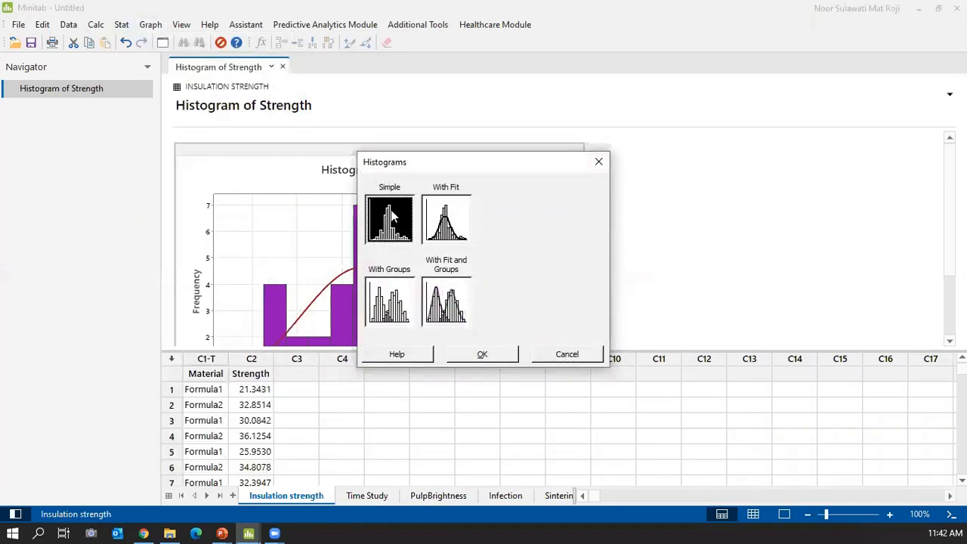
click(597, 162)
scroll(529, 249, down, 3)
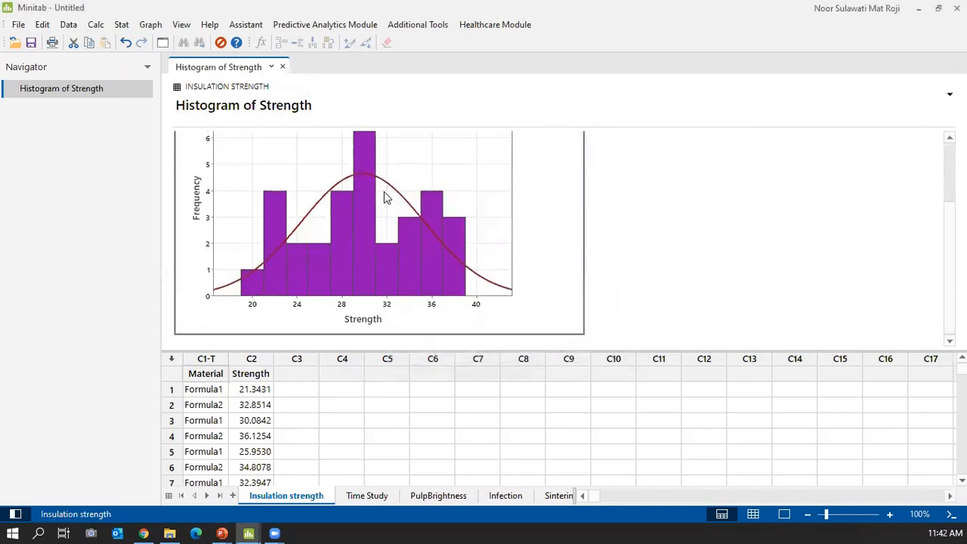
mouse_move(353, 219)
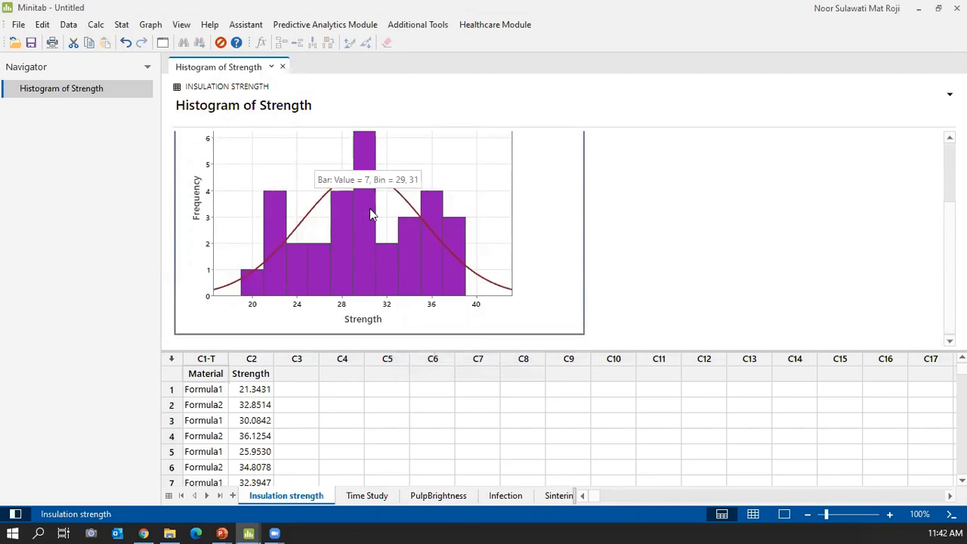
scroll(339, 217, up, 3)
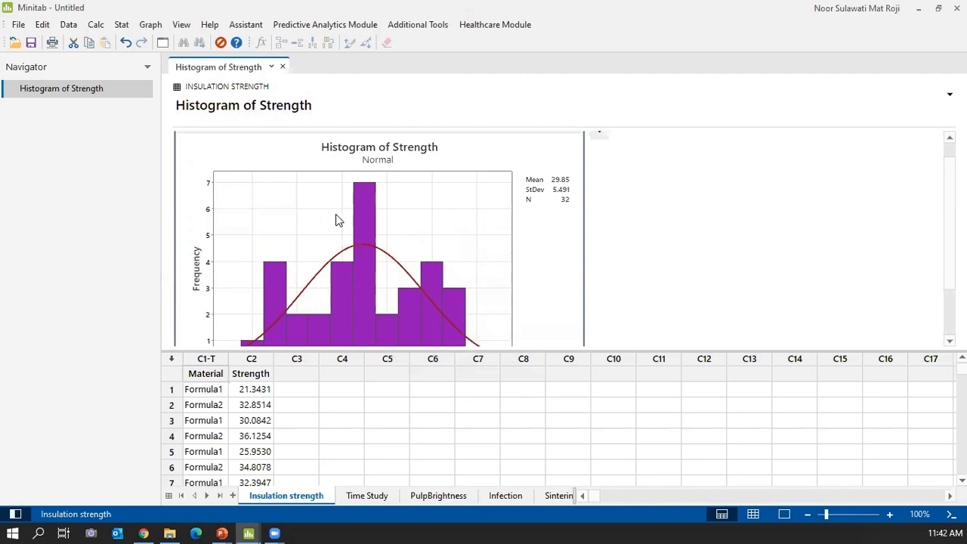
scroll(336, 227, down, 3)
mouse_move(364, 297)
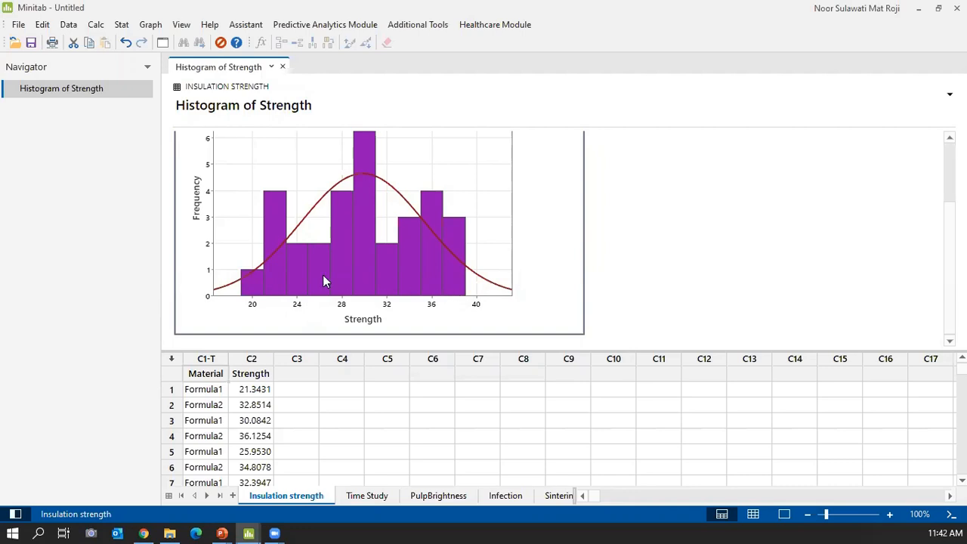
mouse_move(456, 264)
scroll(336, 242, up, 2)
scroll(336, 242, down, 2)
scroll(336, 241, up, 2)
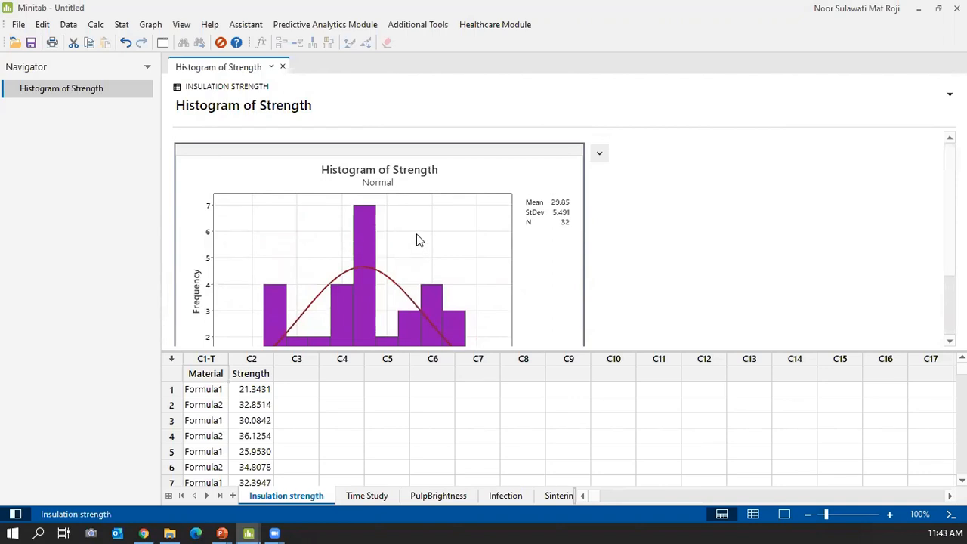
scroll(420, 240, down, 1)
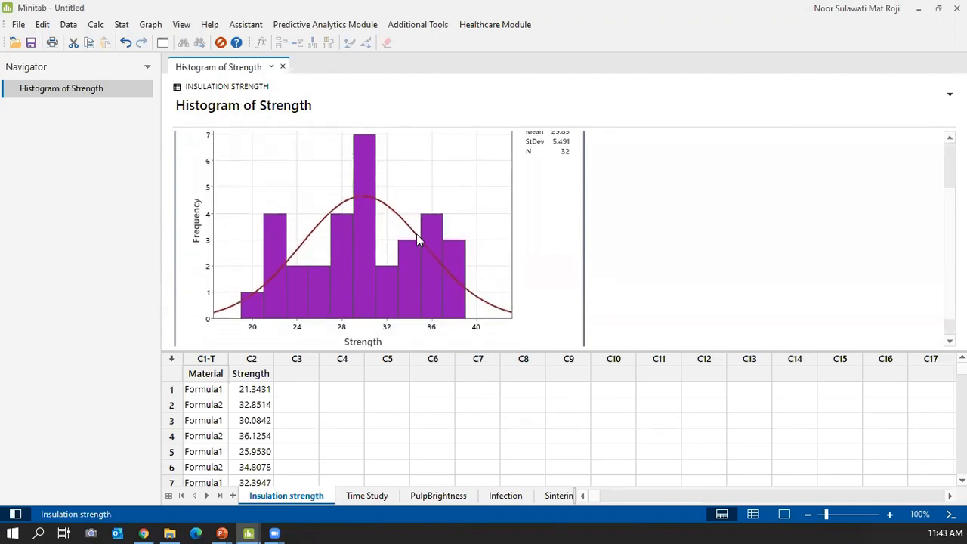
Select the Material column name and first Formula1 value, then return to the slide show.
click(208, 373)
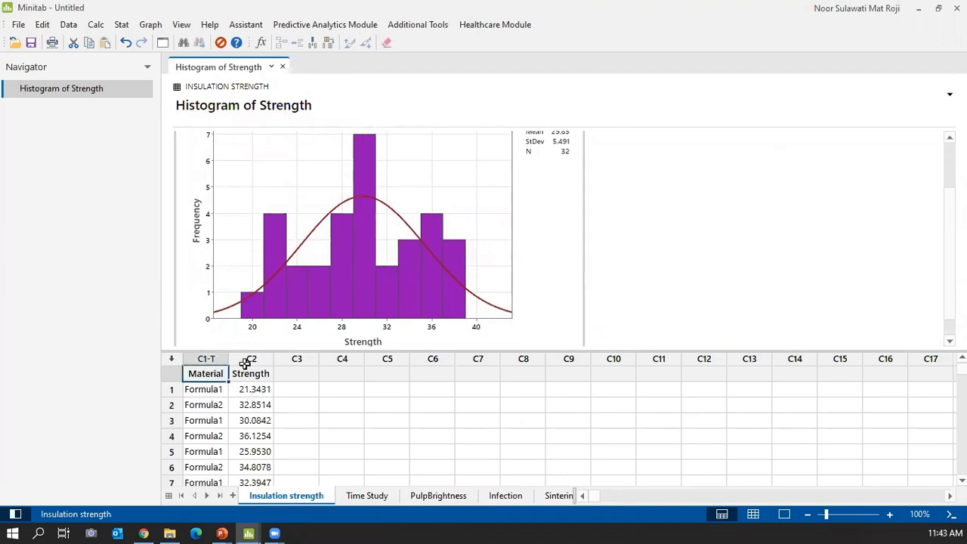
click(196, 390)
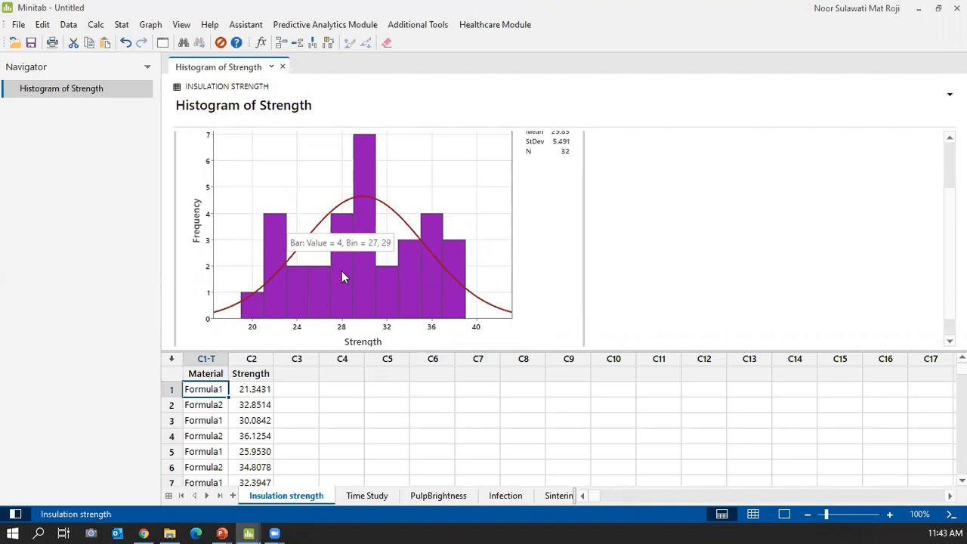
scroll(391, 245, up, 2)
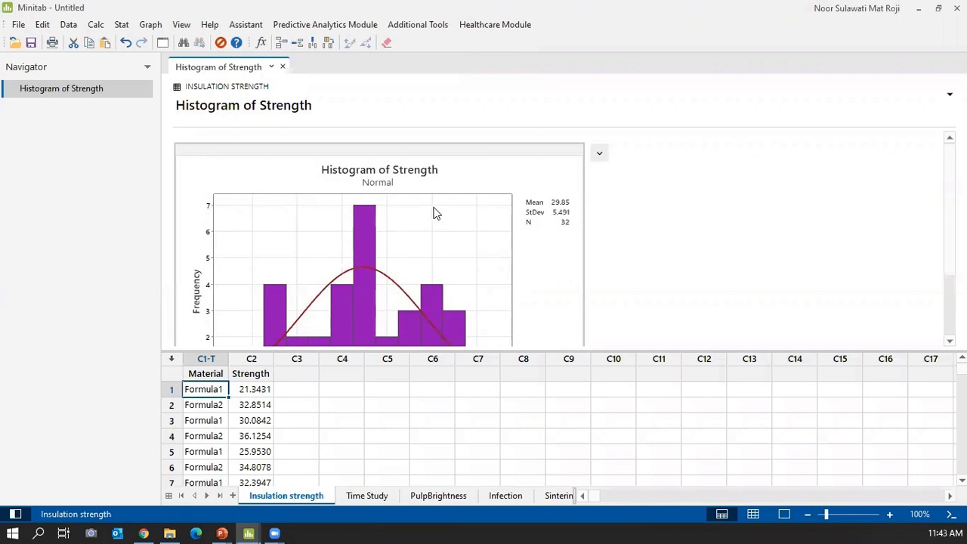
scroll(437, 212, down, 3)
click(219, 532)
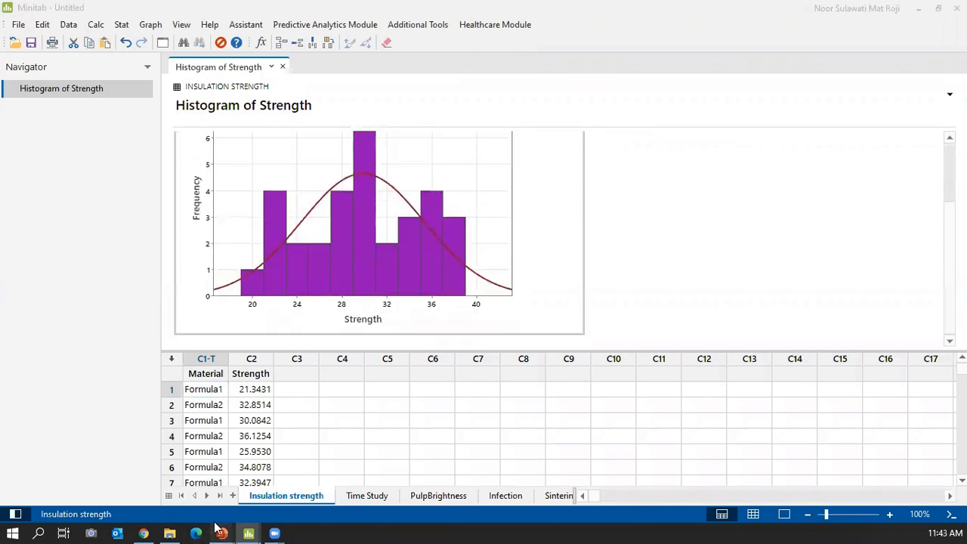
click(240, 482)
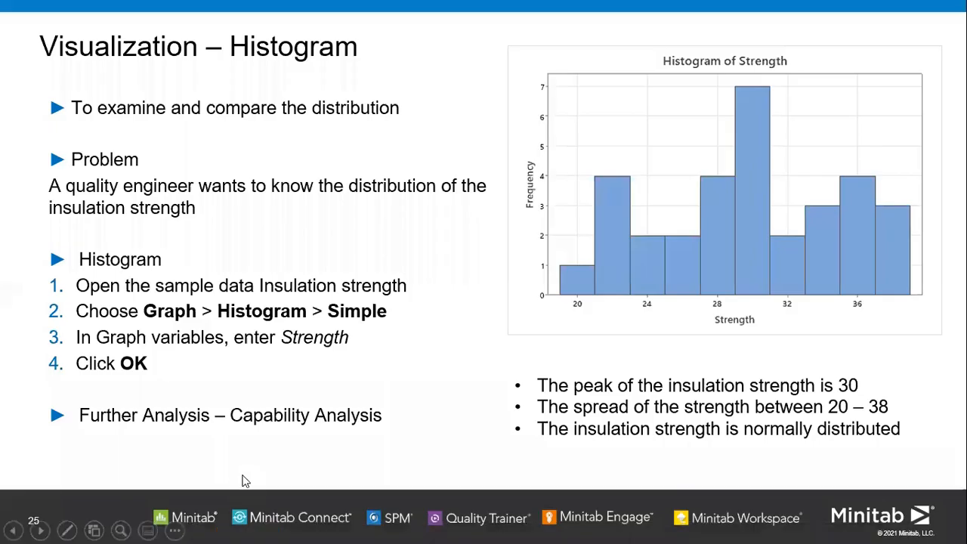
Advance the slide show to slide 26, the Scatterplot slide, then return to Minitab.
click(437, 373)
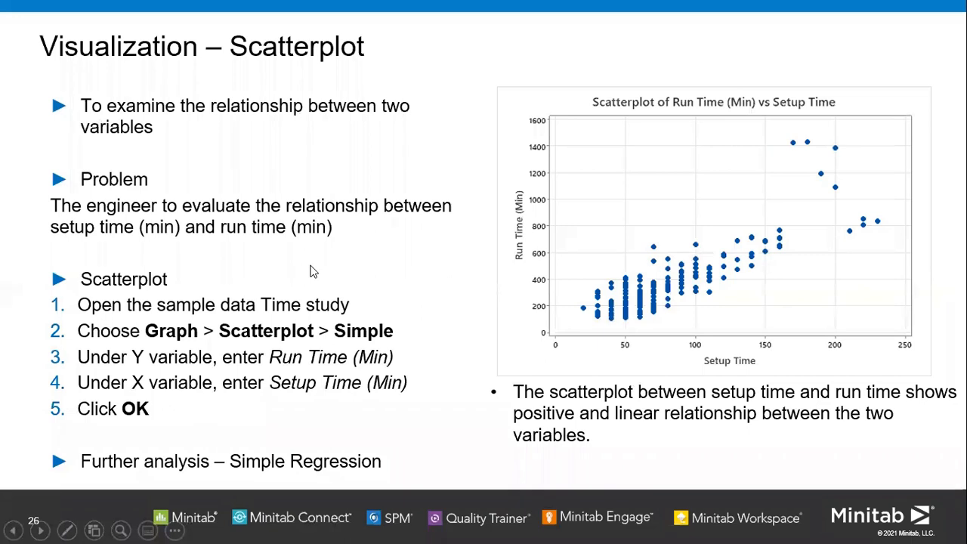
right_click(374, 271)
click(392, 479)
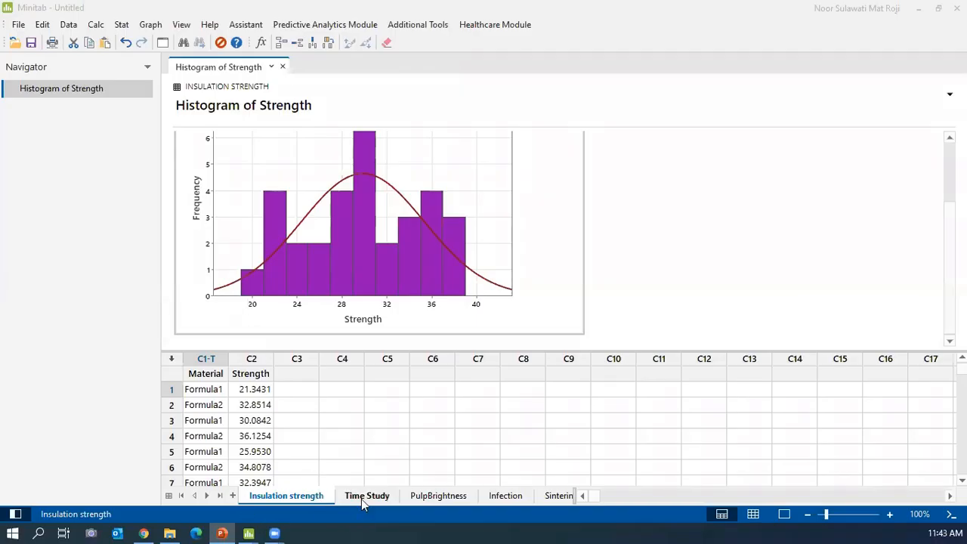
Show the Time Study worksheet alone and select the Run Time (Min) and Setup Time columns.
click(366, 495)
click(754, 515)
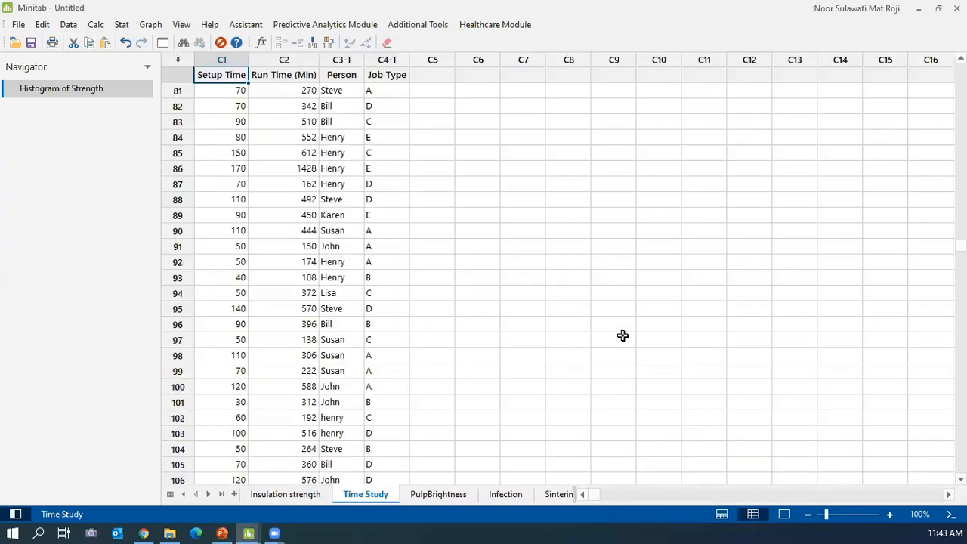
scroll(545, 274, up, 12)
scroll(545, 275, up, 3)
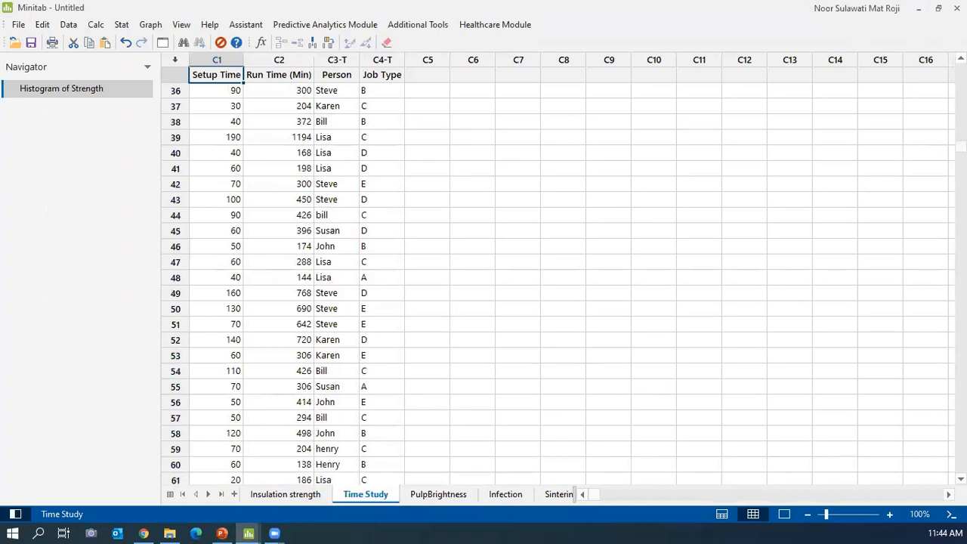
drag(962, 148, 961, 85)
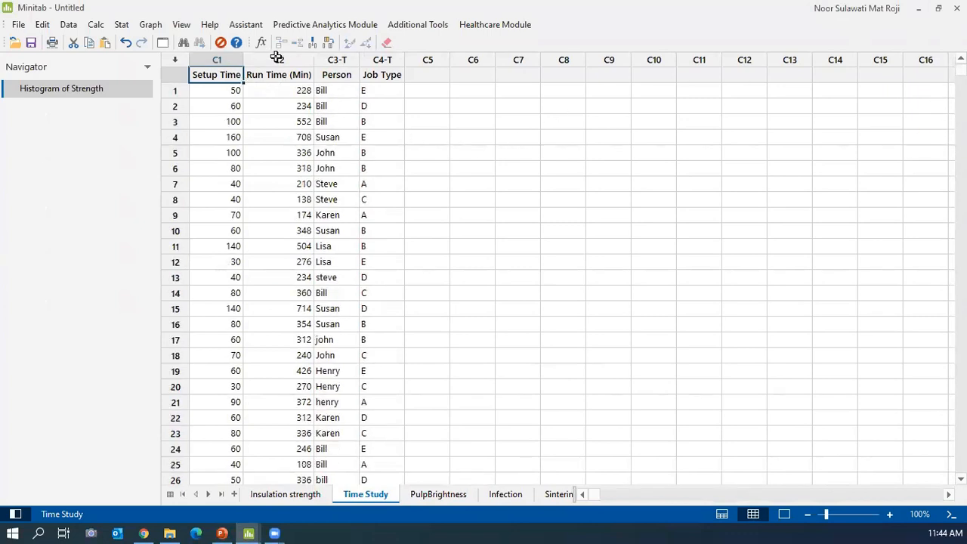
click(253, 59)
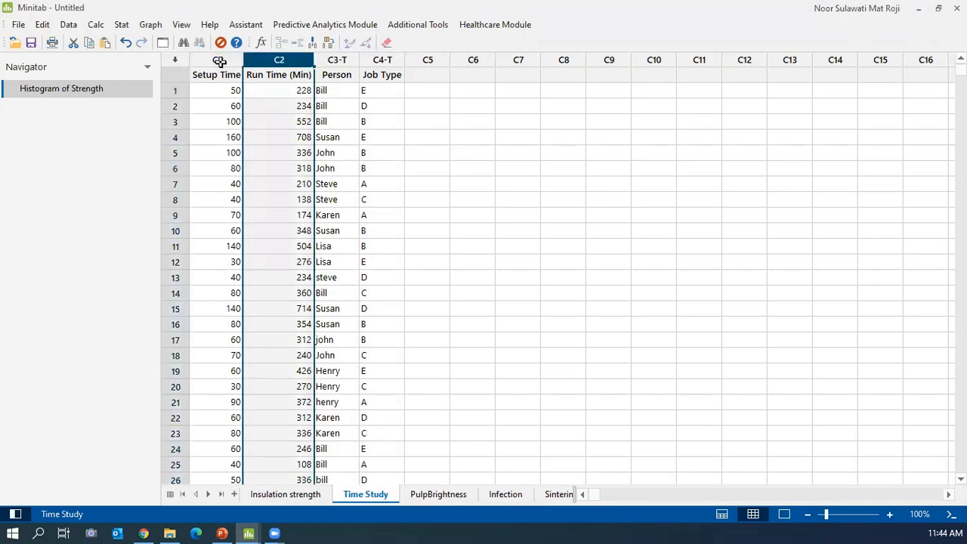
click(220, 61)
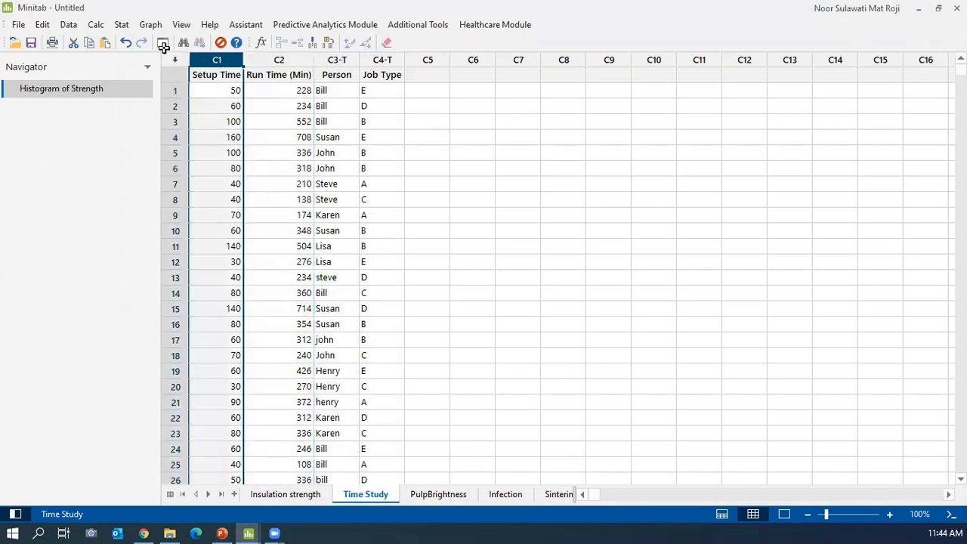
Create a simple scatterplot with Run Time (Min) as Y and Setup Time as X.
click(145, 27)
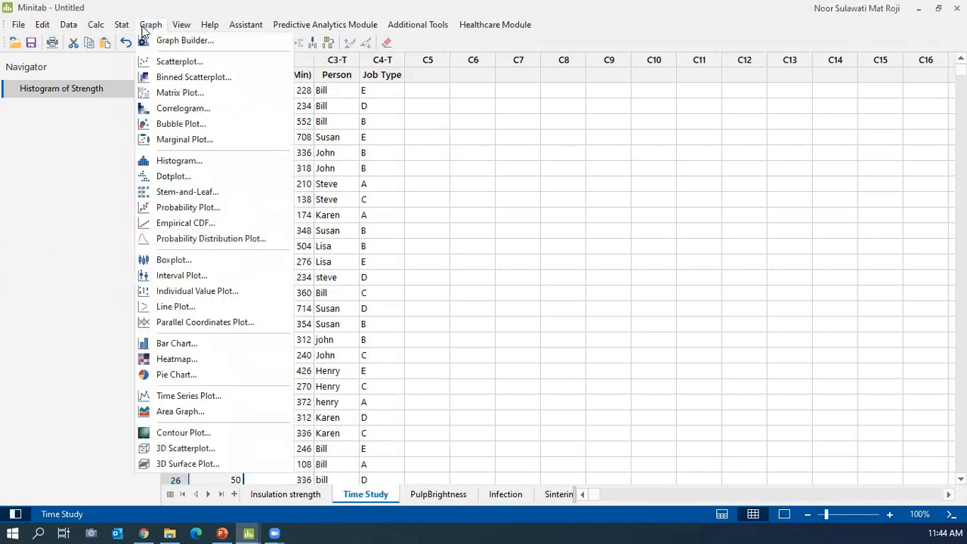
click(171, 62)
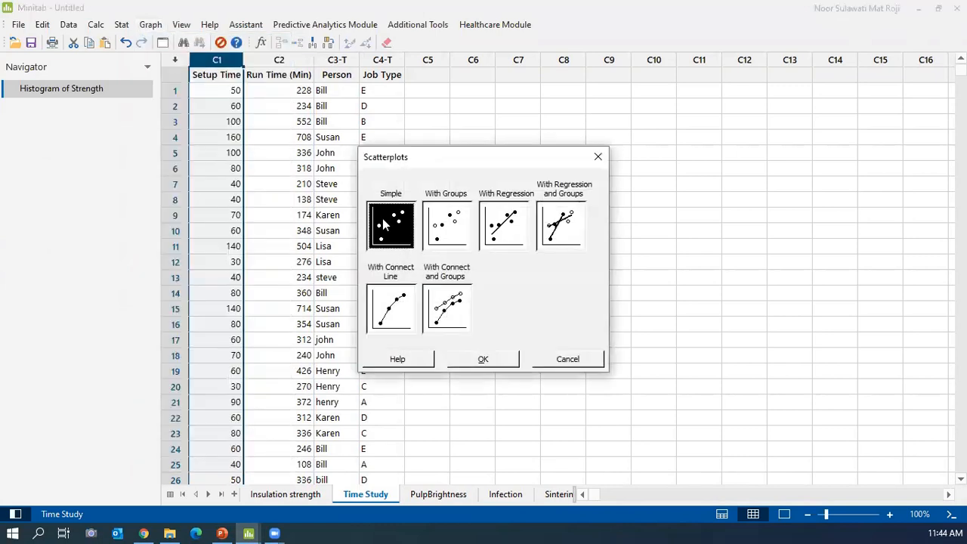
click(482, 358)
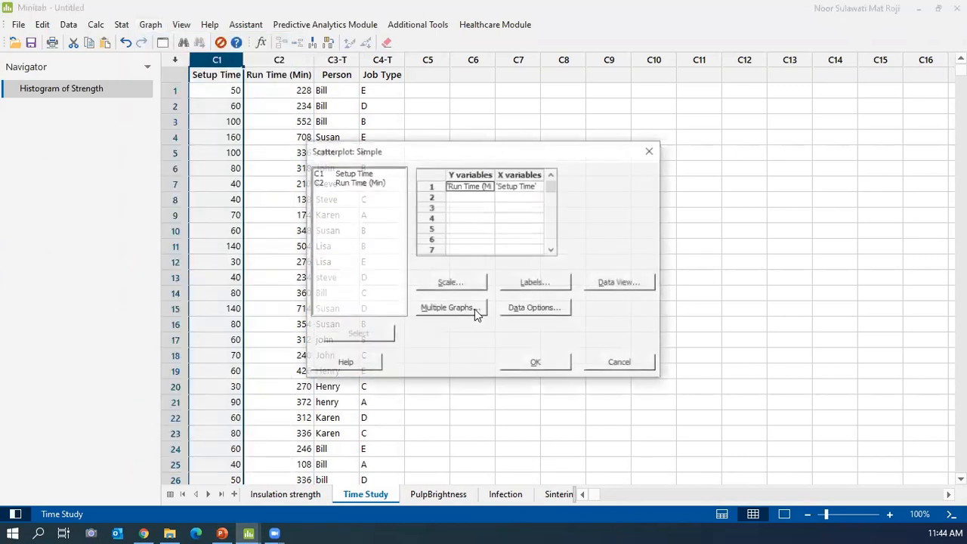
key(F3)
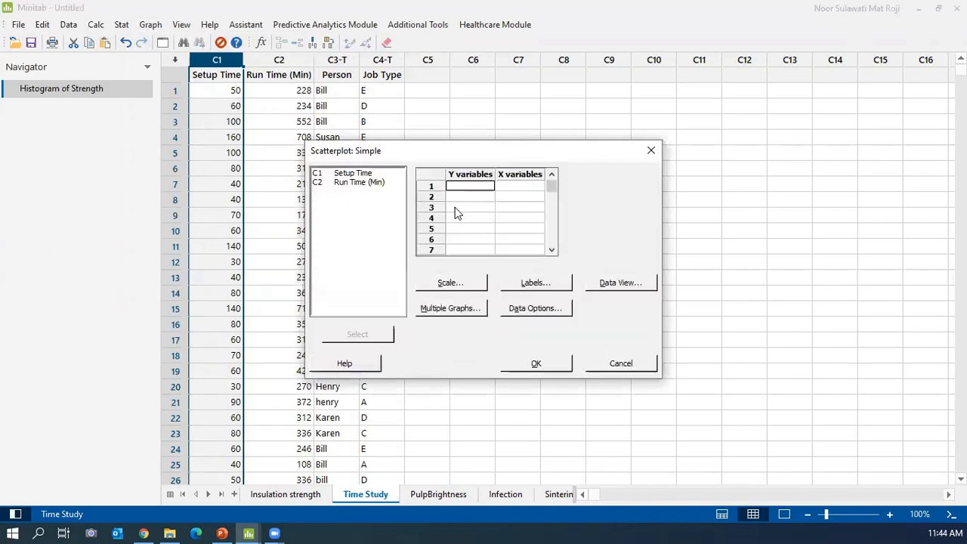
double_click(393, 182)
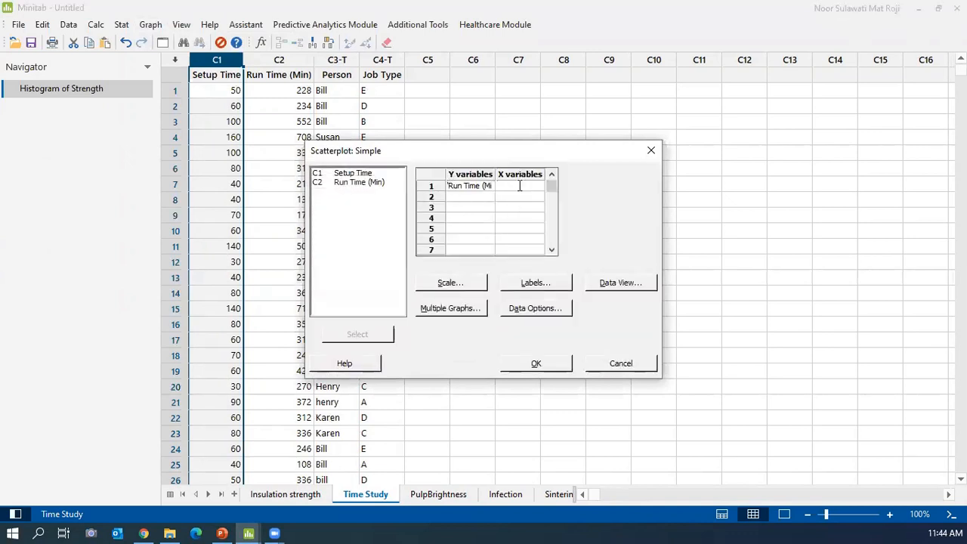
double_click(361, 172)
click(551, 363)
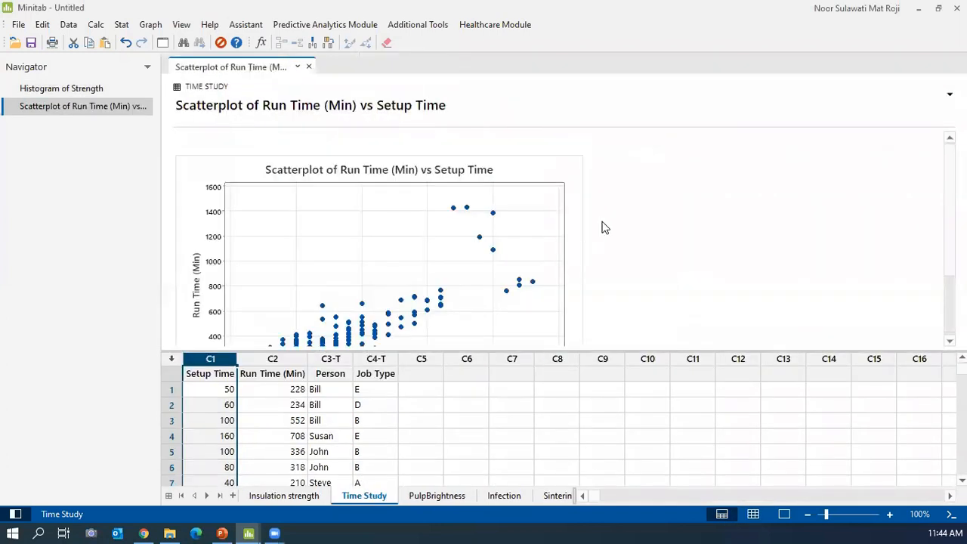
scroll(603, 227, down, 2)
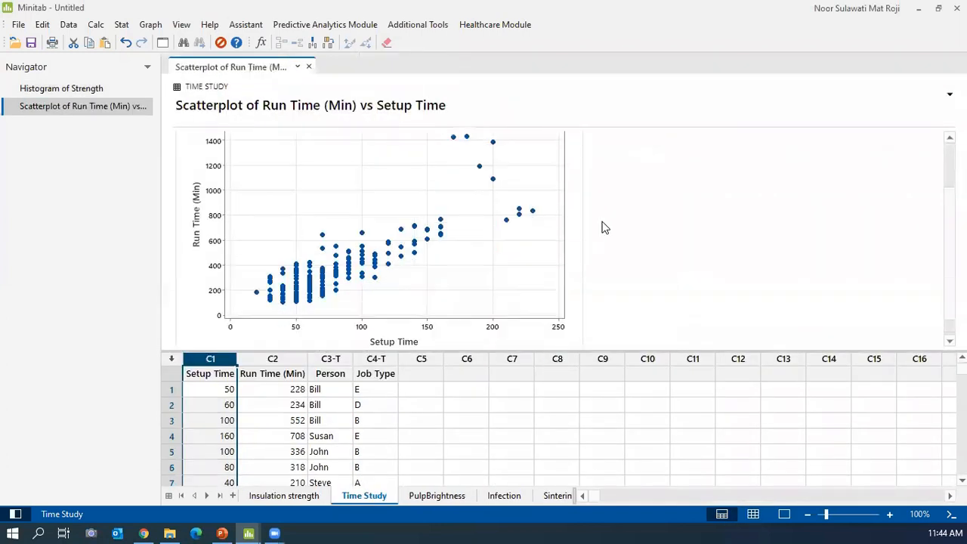
Let the Run Time vs Setup Time scatterplot fill the window, leaving the Simple scatterplot settings unchanged.
click(783, 515)
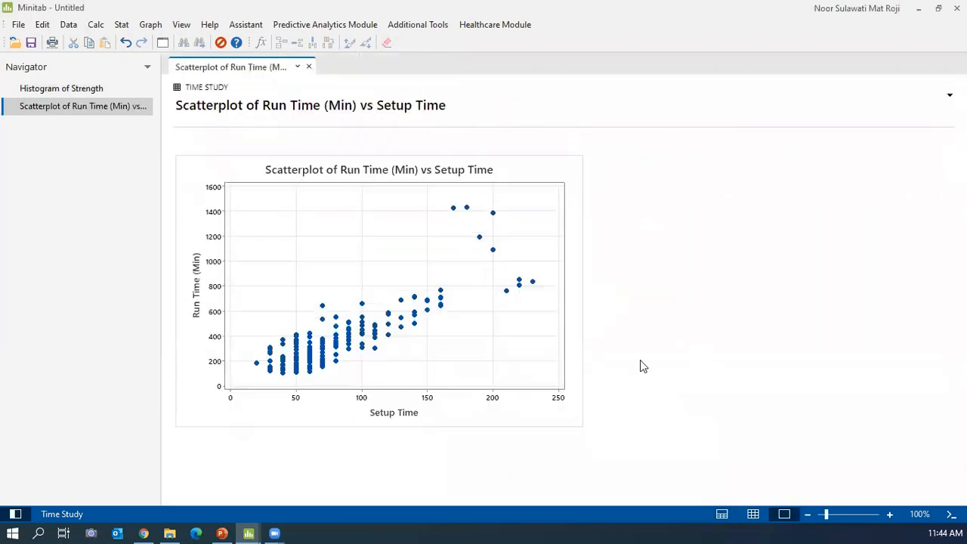
click(150, 25)
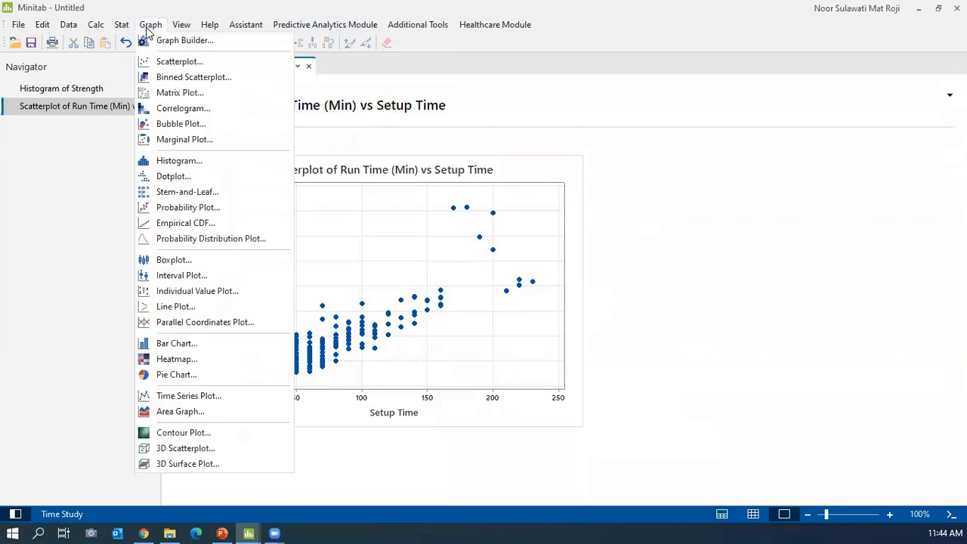
click(198, 64)
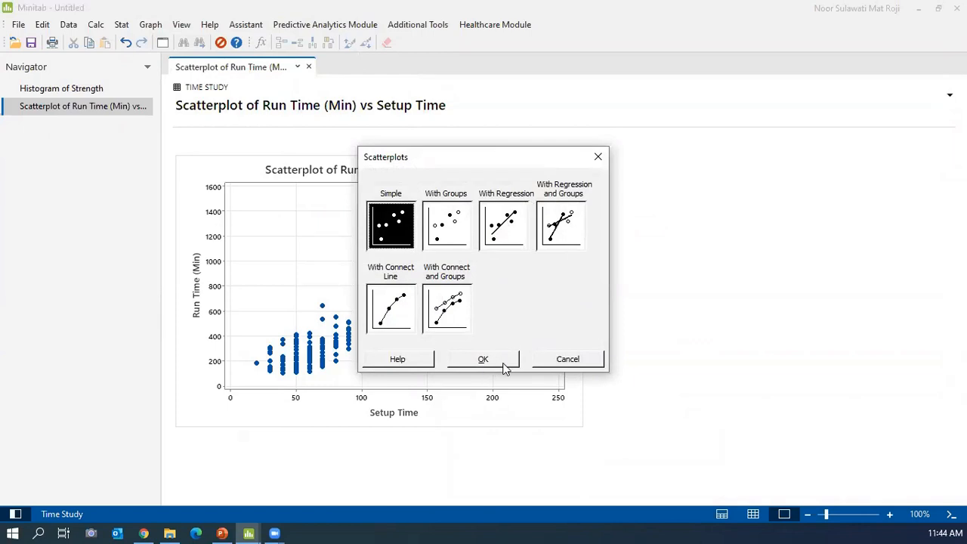
click(566, 357)
click(164, 43)
click(472, 358)
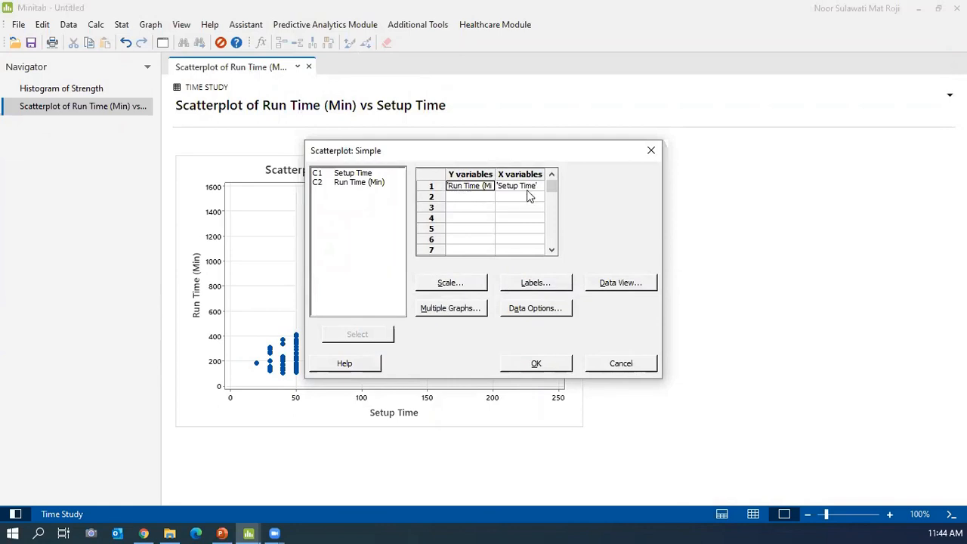
click(620, 364)
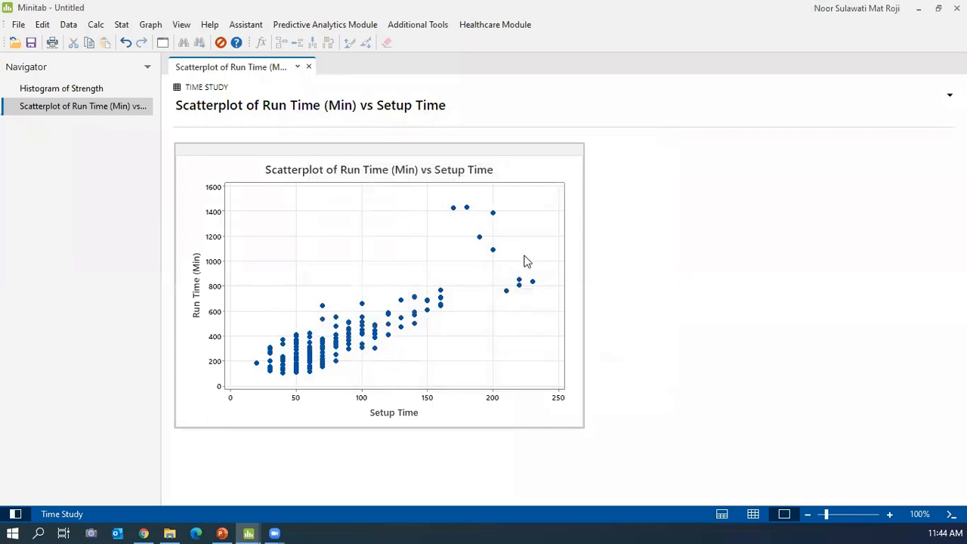
mouse_move(272, 371)
In Edit Graph, brush the nine upper-right high-run-time outlier points of the scatterplot.
double_click(477, 346)
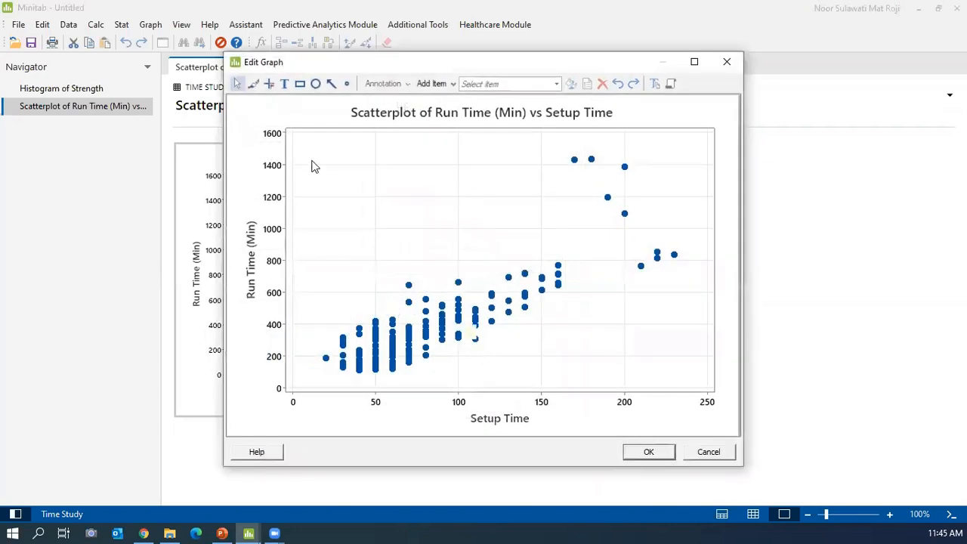
click(253, 84)
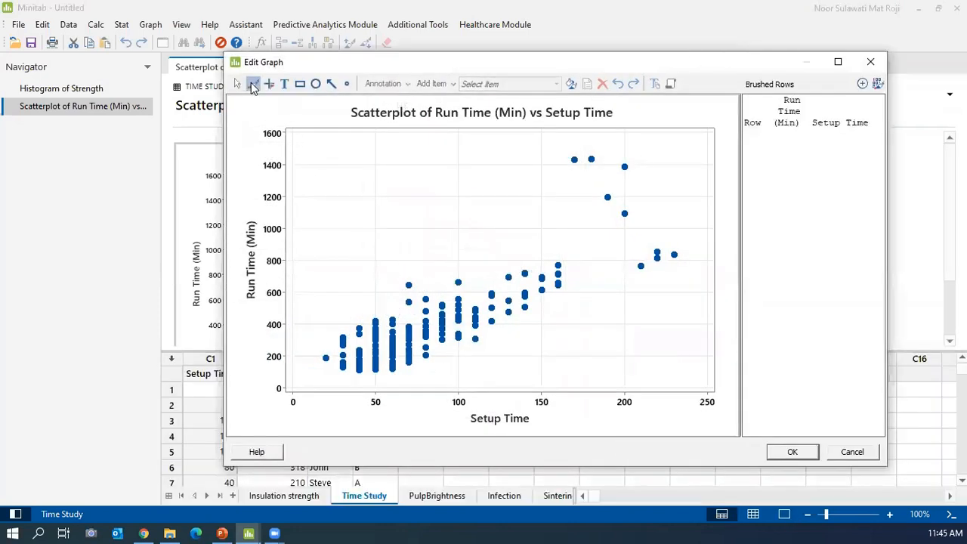
drag(567, 150, 581, 171)
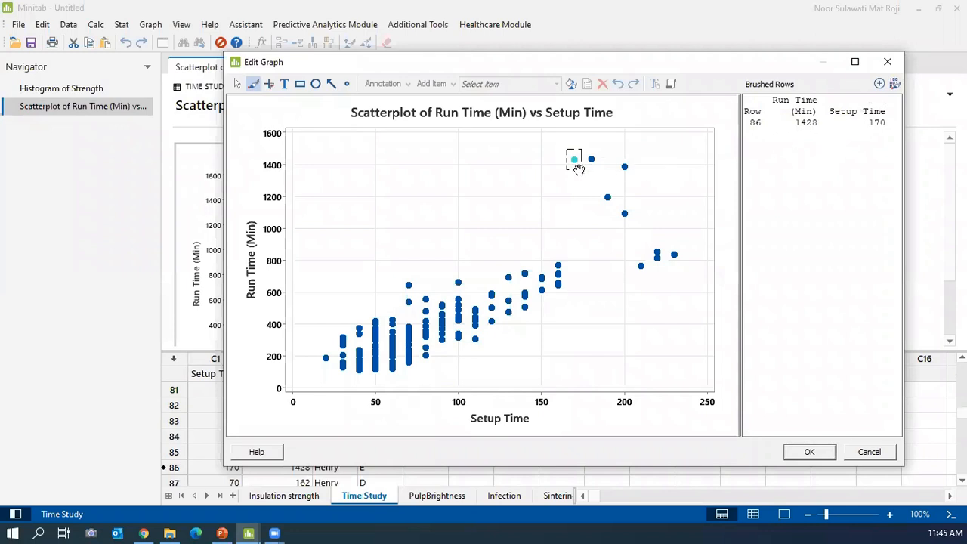
click(636, 141)
mouse_move(569, 139)
mouse_down()
mouse_move(620, 259)
mouse_move(698, 298)
mouse_move(701, 280)
mouse_up()
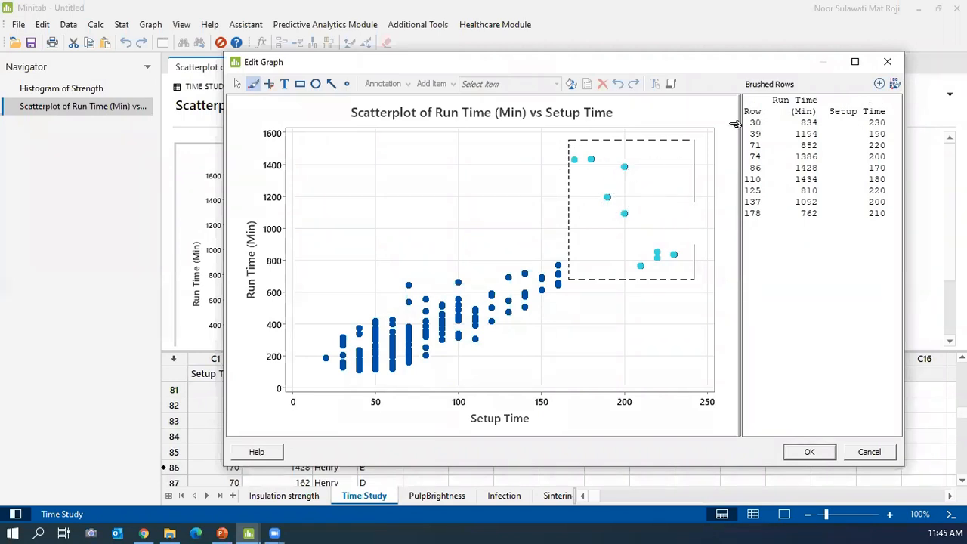
click(879, 83)
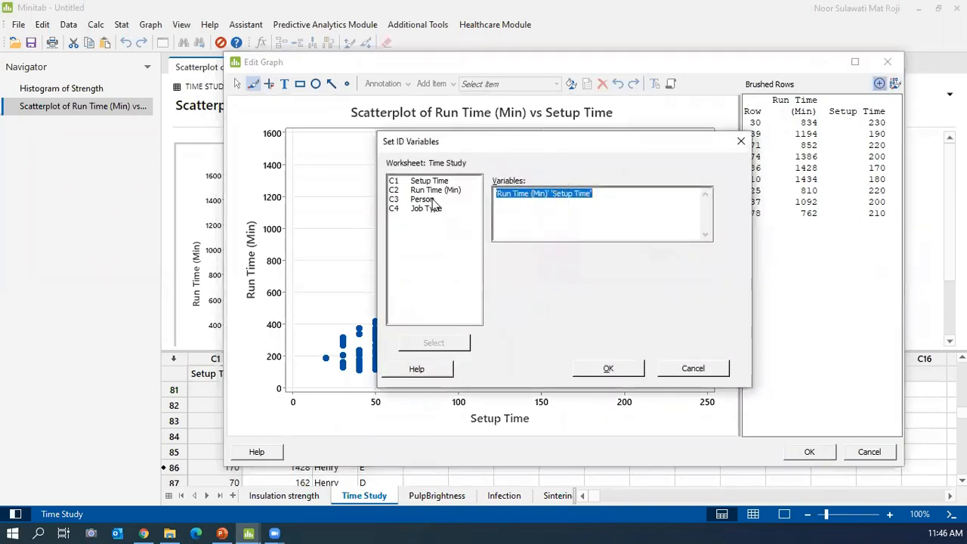
Identify the brushed rows by Person, then by Job Type, and close Edit Graph.
double_click(422, 200)
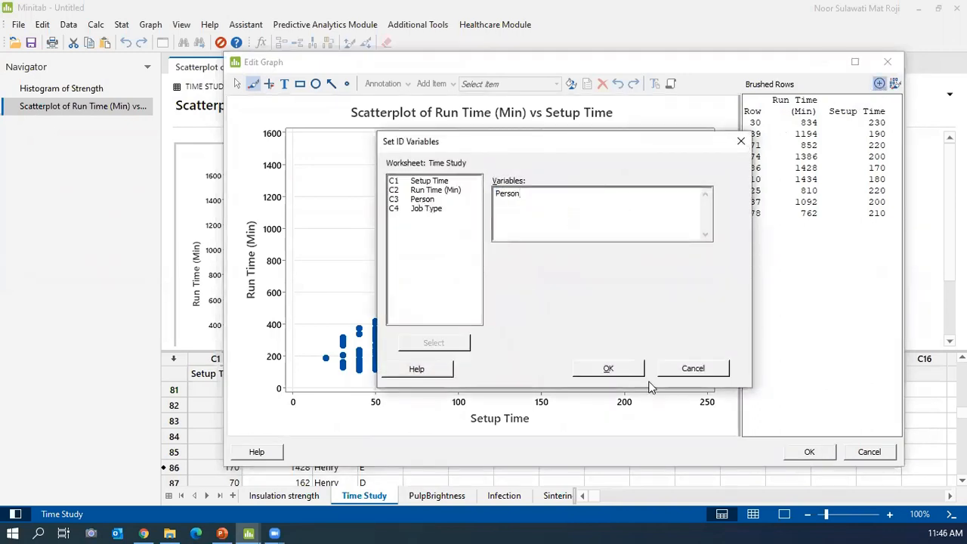
click(610, 368)
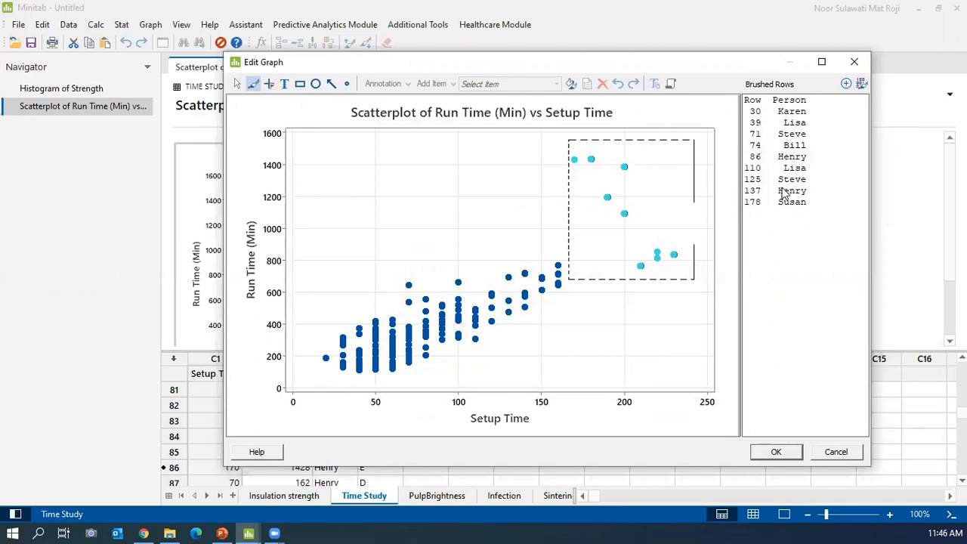
click(847, 83)
double_click(423, 209)
click(592, 368)
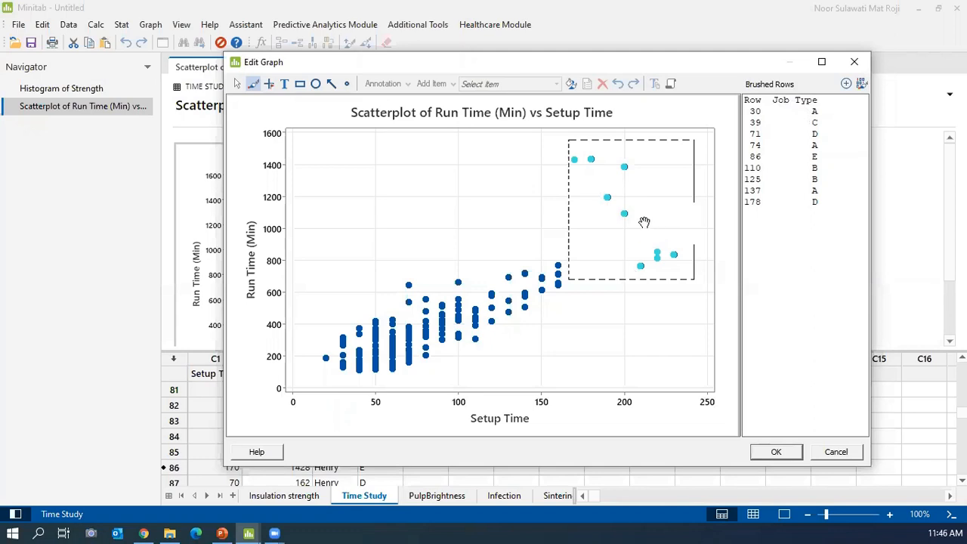
click(854, 61)
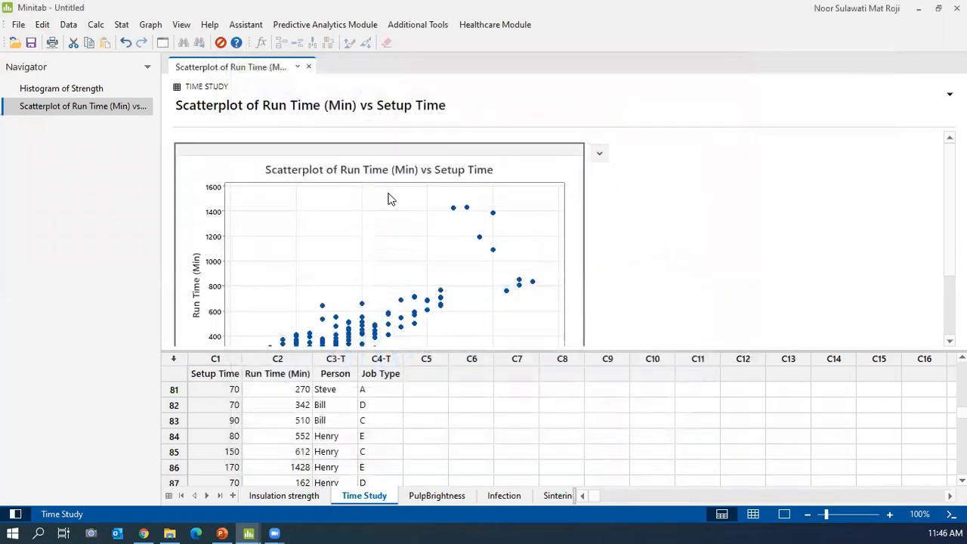
scroll(388, 199, down, 2)
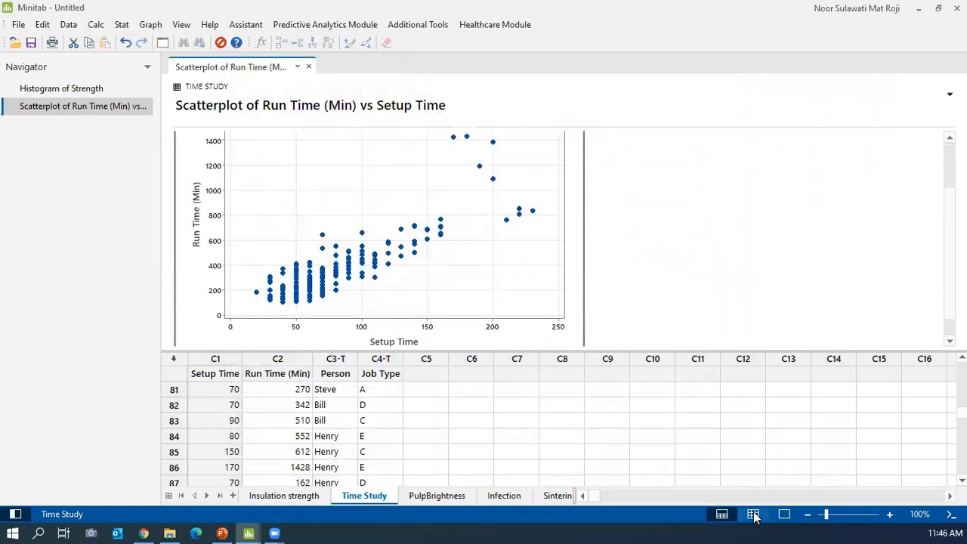
Add a Linear Regression Fit line to the Run Time (Min) vs Setup Time scatterplot.
double_click(496, 239)
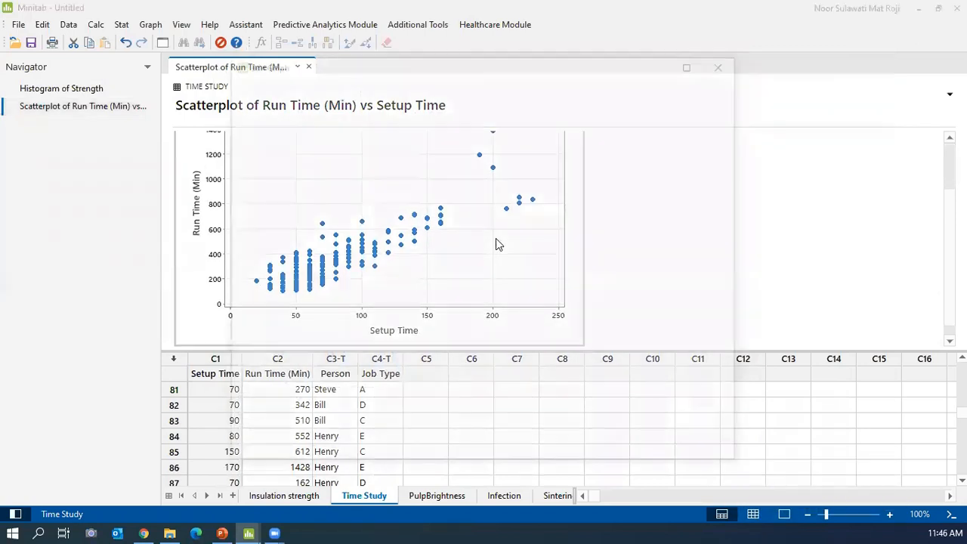
right_click(510, 188)
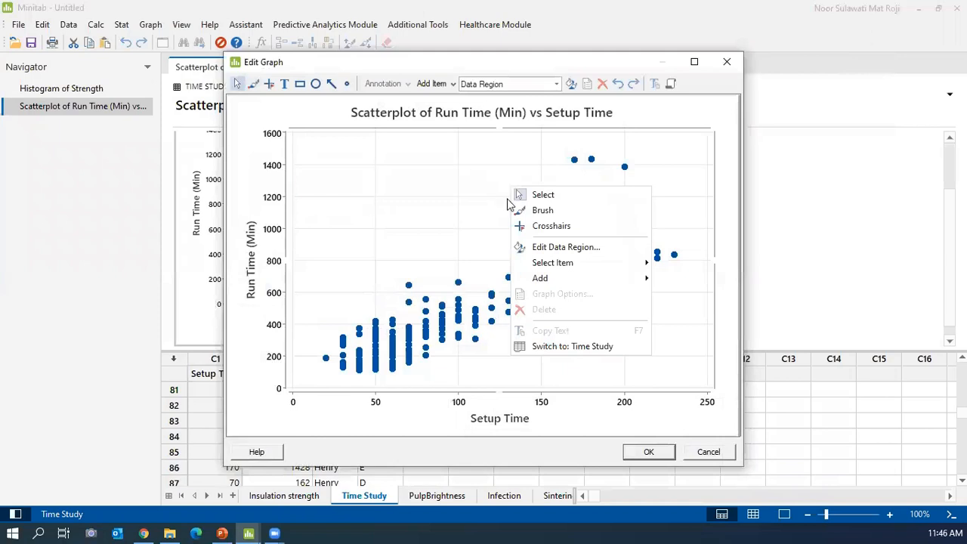
mouse_move(539, 279)
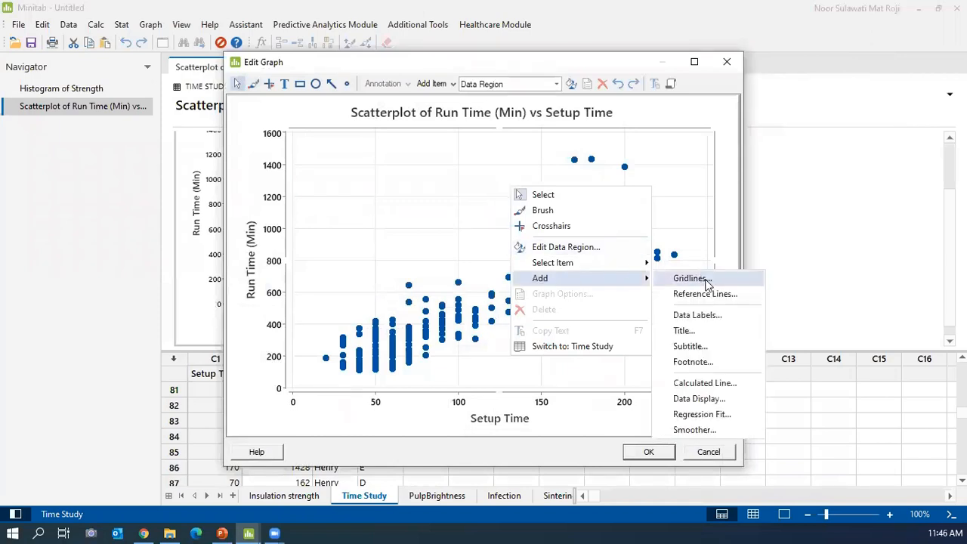
click(707, 401)
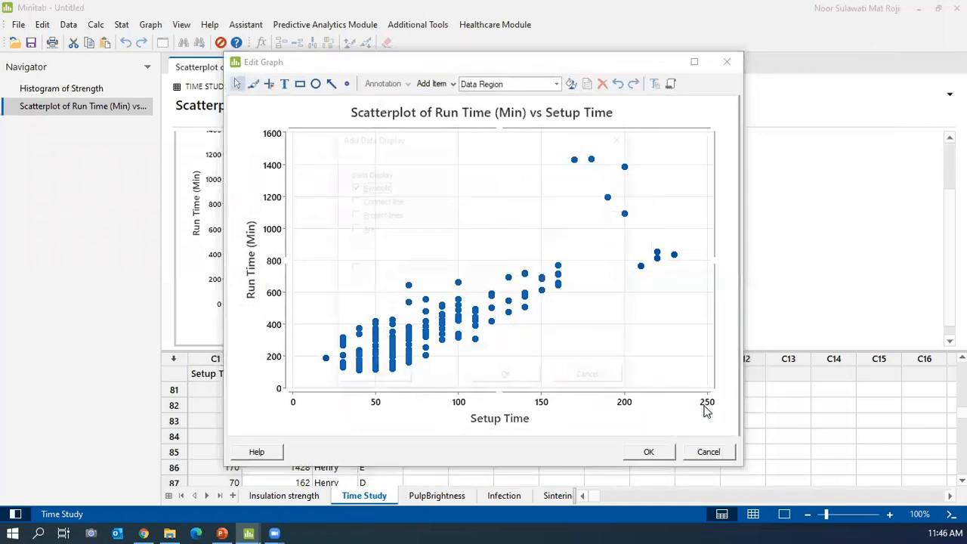
right_click(595, 174)
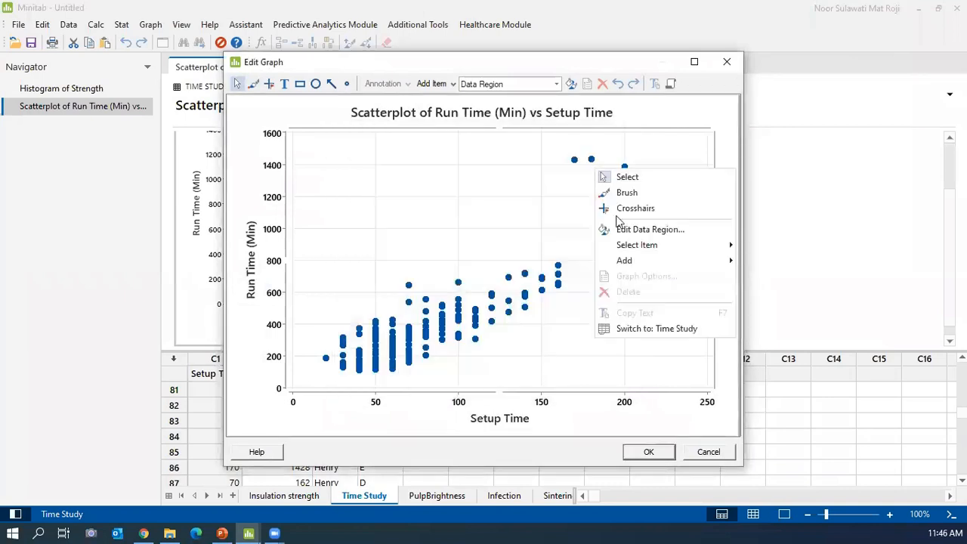
mouse_move(707, 262)
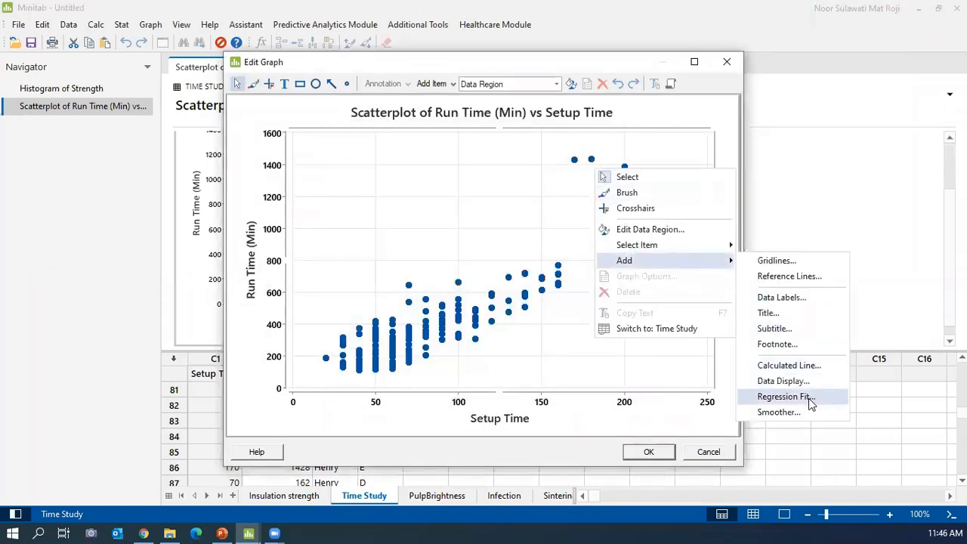
click(786, 396)
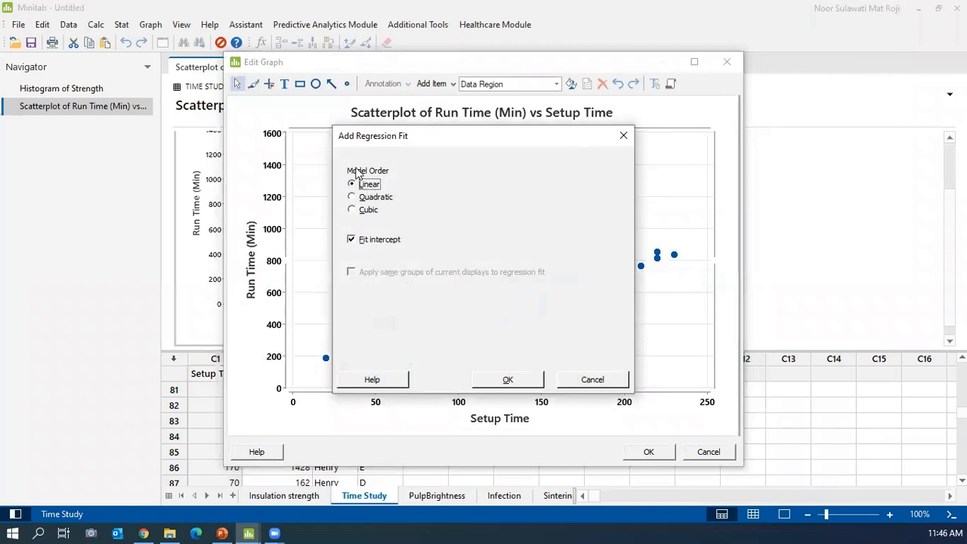
click(507, 380)
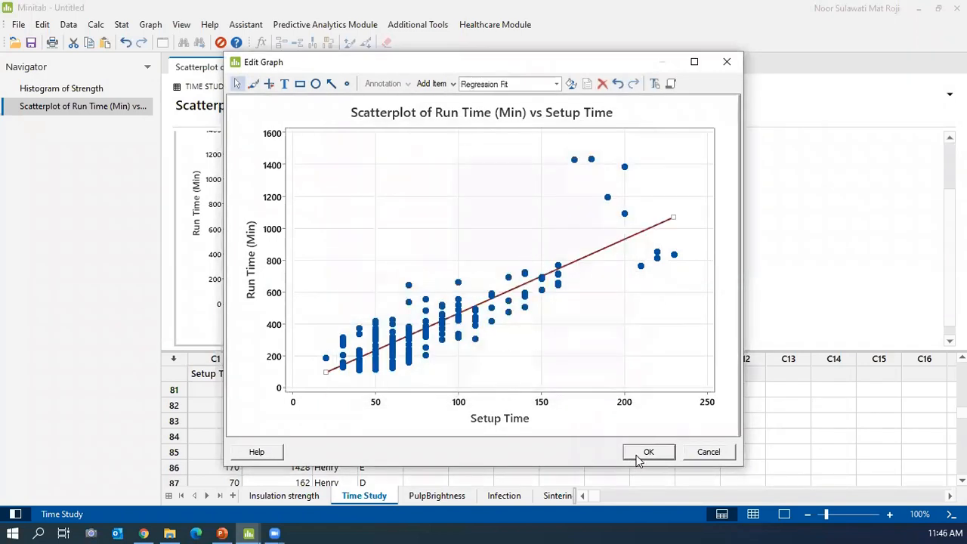
click(644, 453)
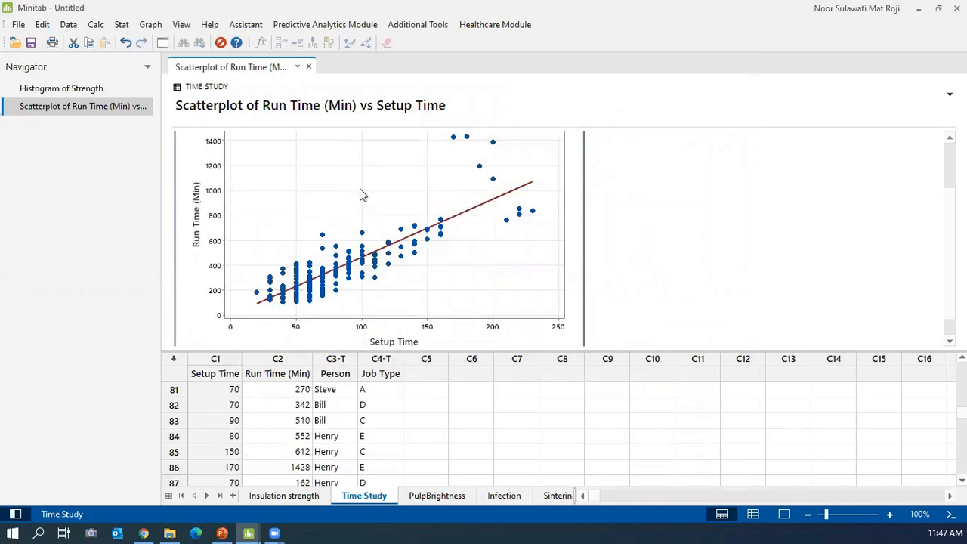
scroll(360, 195, up, 1)
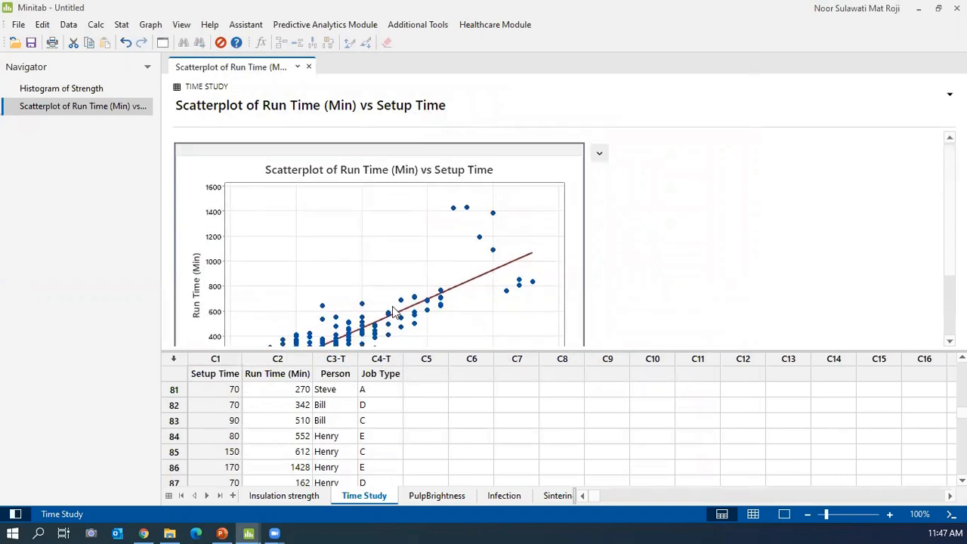
scroll(374, 261, down, 1)
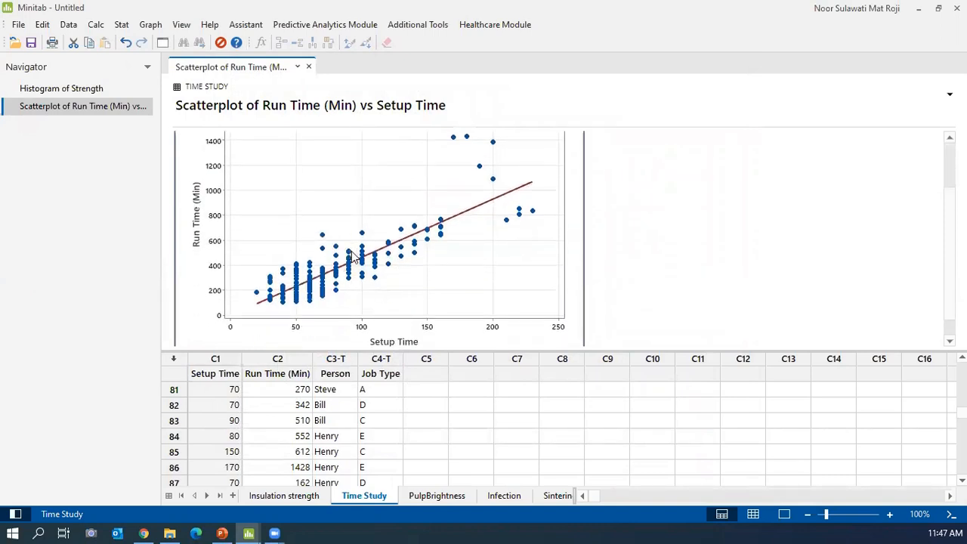
Advance the slideshow to slide 27, 'Visualization – Correlogram', end the show, and return to Minitab.
mouse_move(352, 257)
click(221, 533)
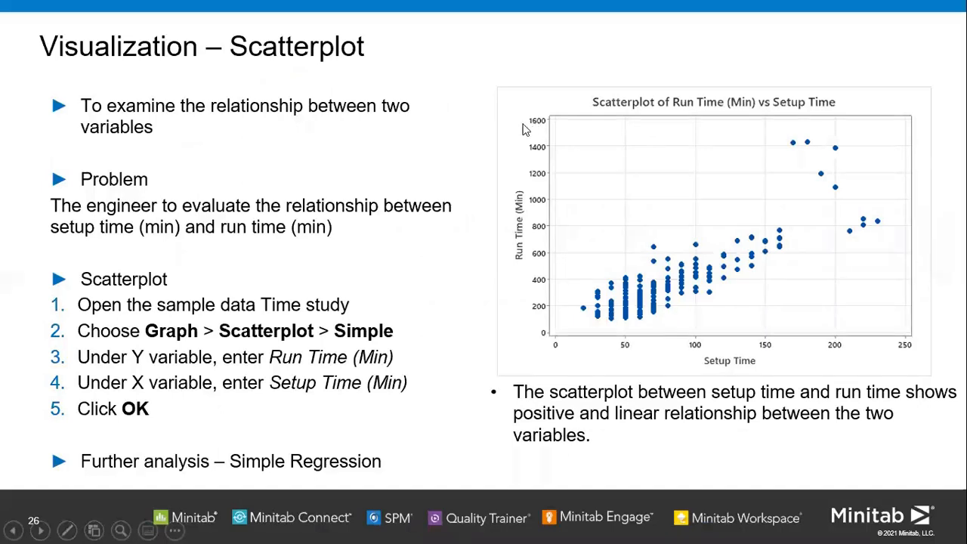
click(525, 129)
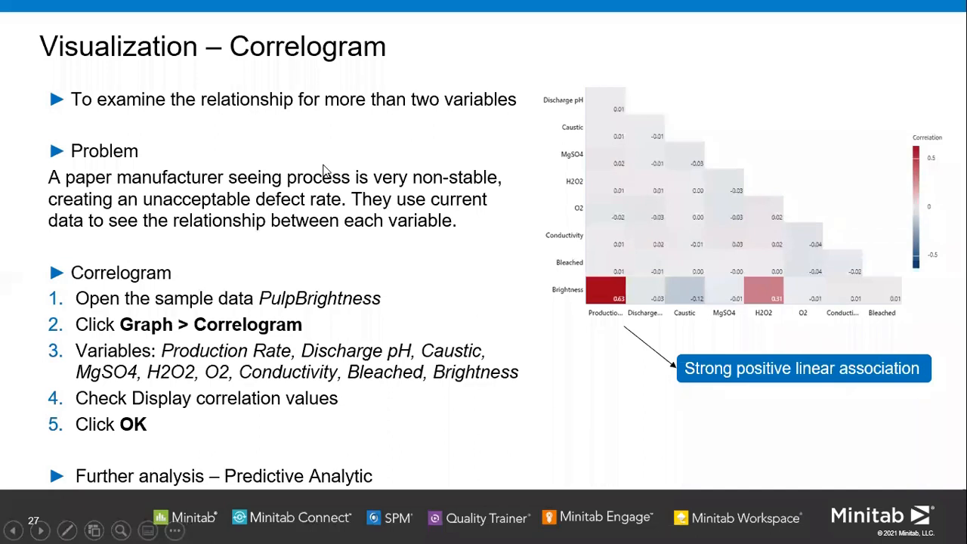
right_click(531, 443)
click(552, 429)
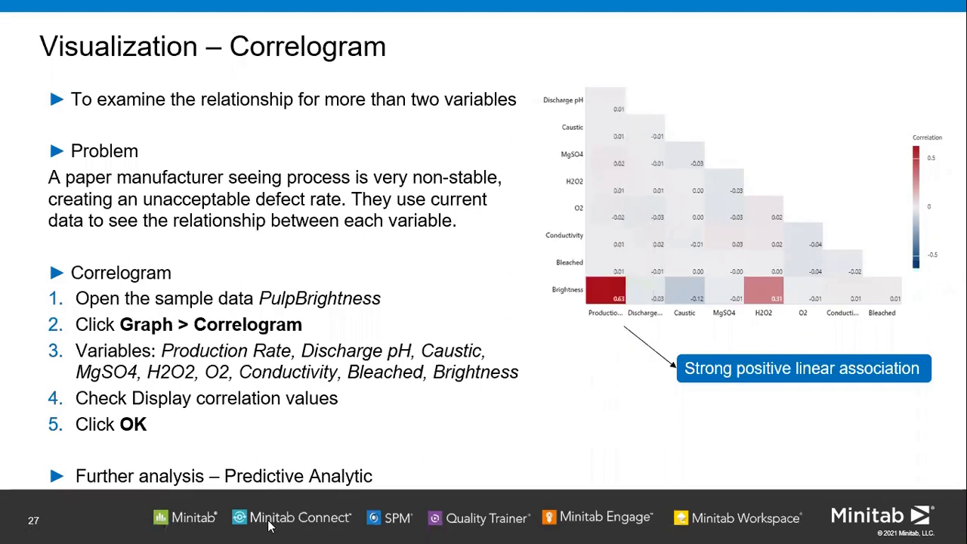
click(247, 531)
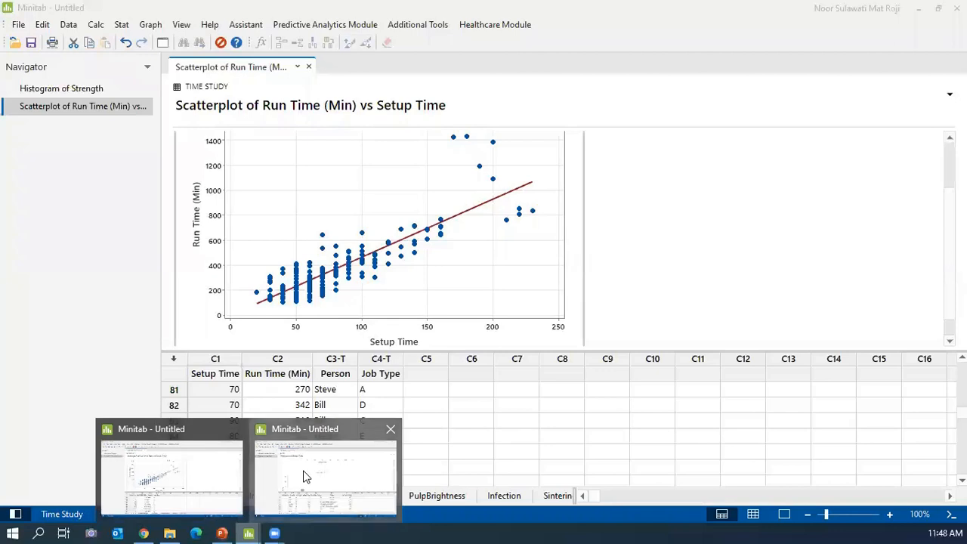
click(308, 472)
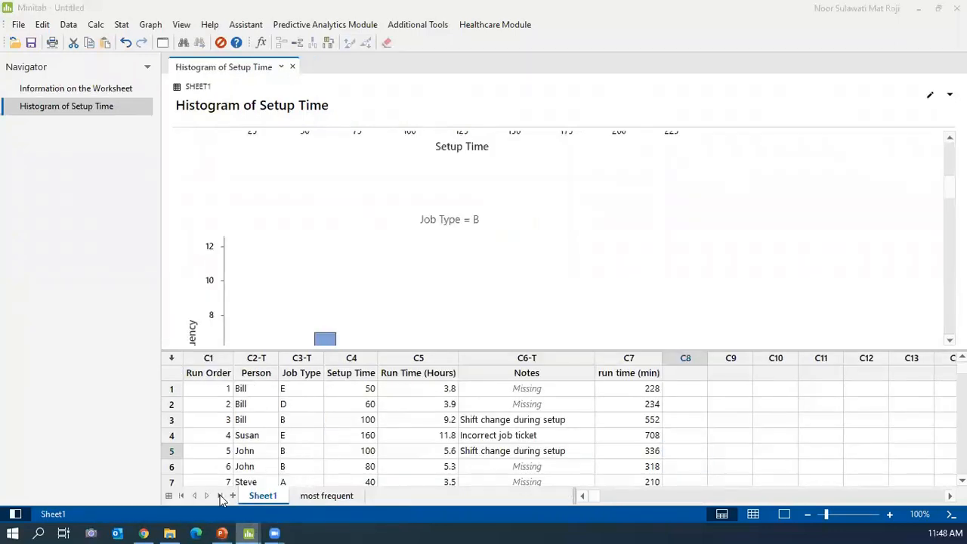
mouse_move(250, 531)
click(366, 499)
click(435, 496)
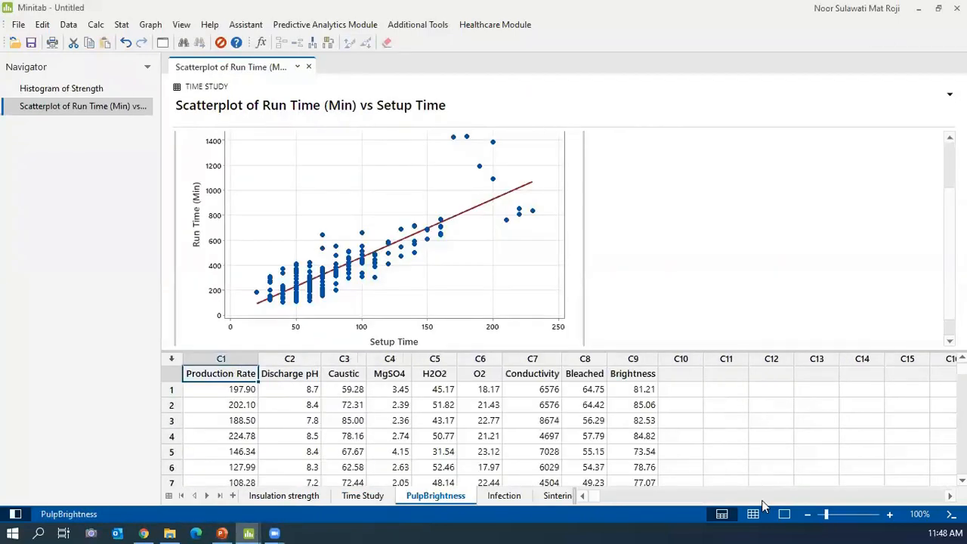
click(753, 515)
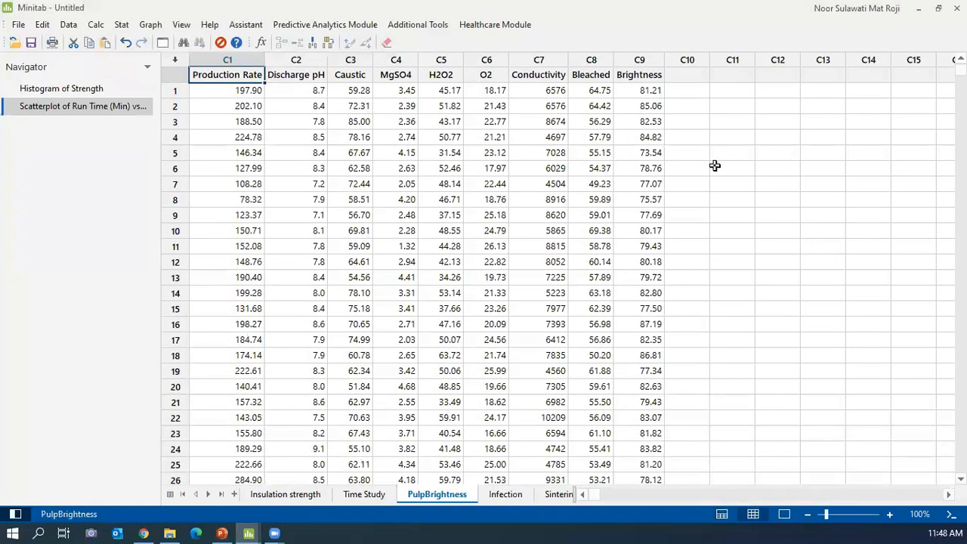
click(641, 75)
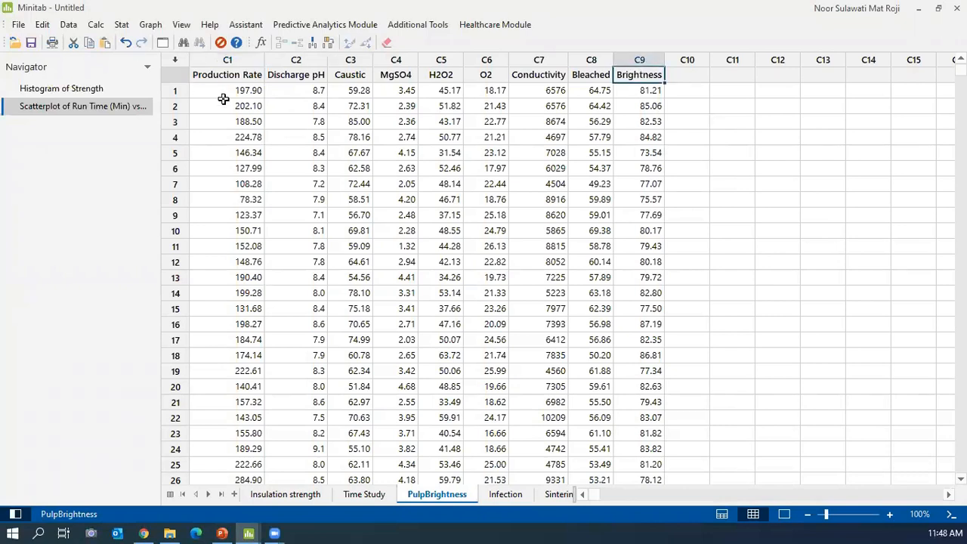
click(229, 76)
click(309, 78)
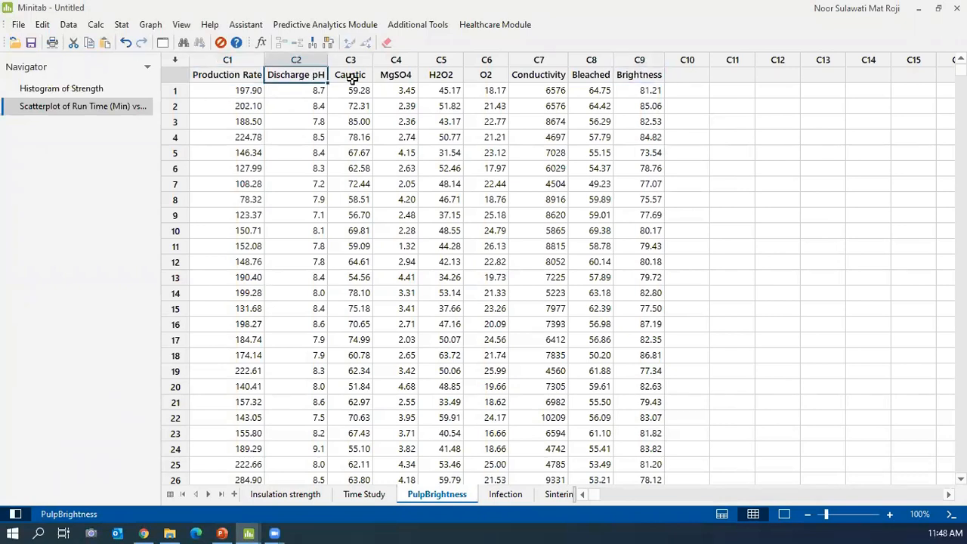
click(351, 79)
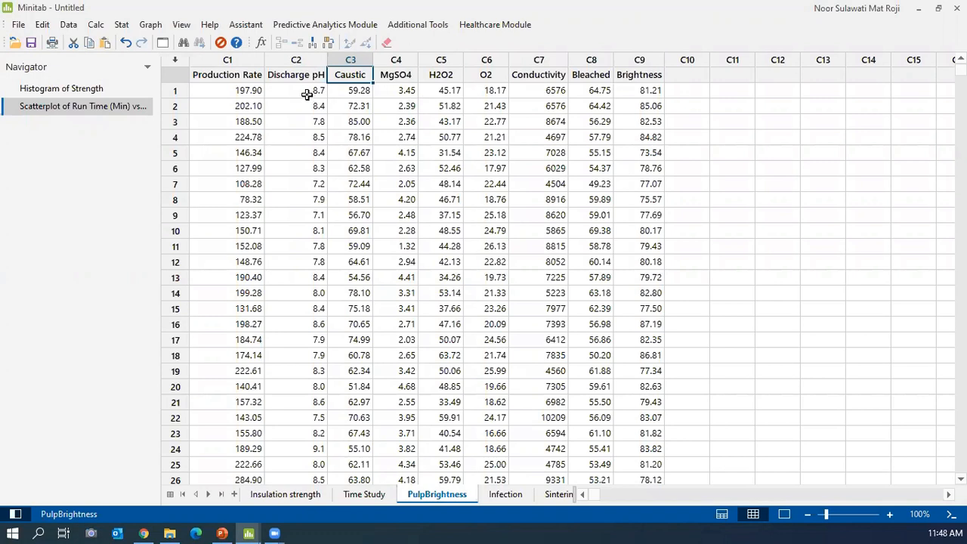
Build a correlogram of all nine columns, Production Rate through Brightness, showing correlation values, in output-only view.
click(148, 29)
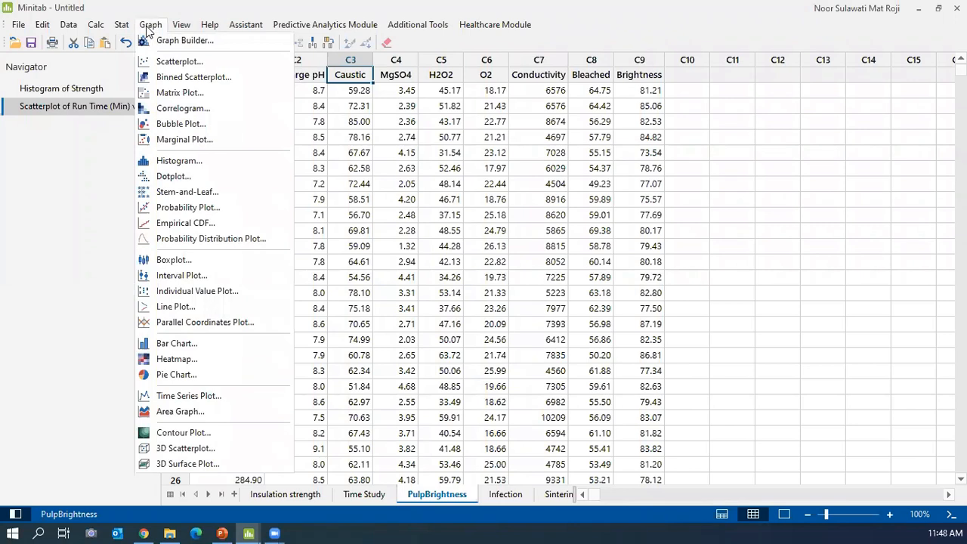
click(191, 112)
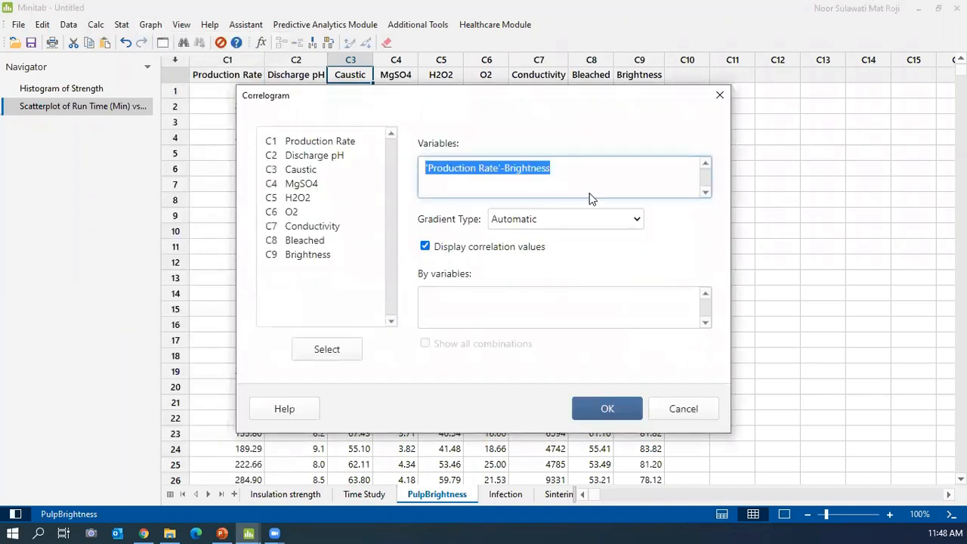
click(576, 171)
key(F3)
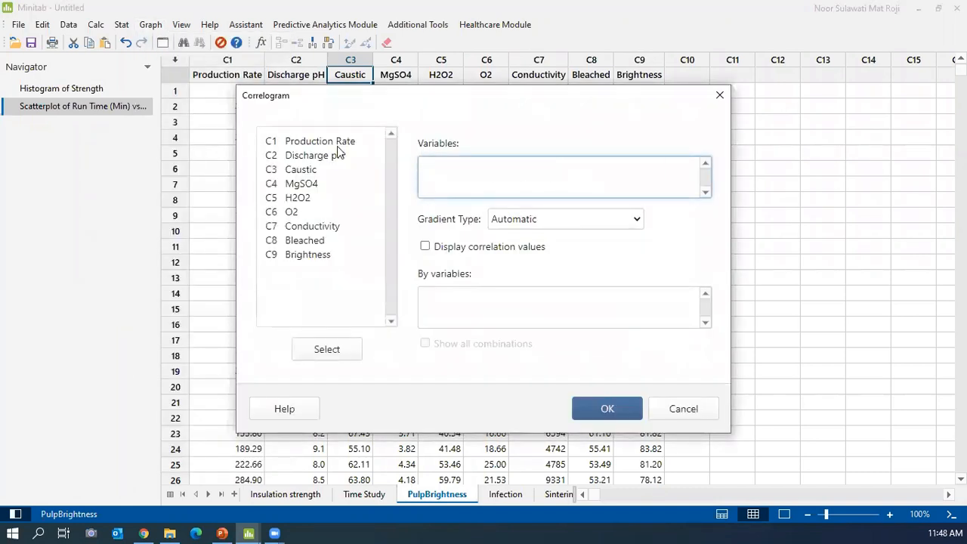
click(296, 142)
drag(296, 141, 295, 264)
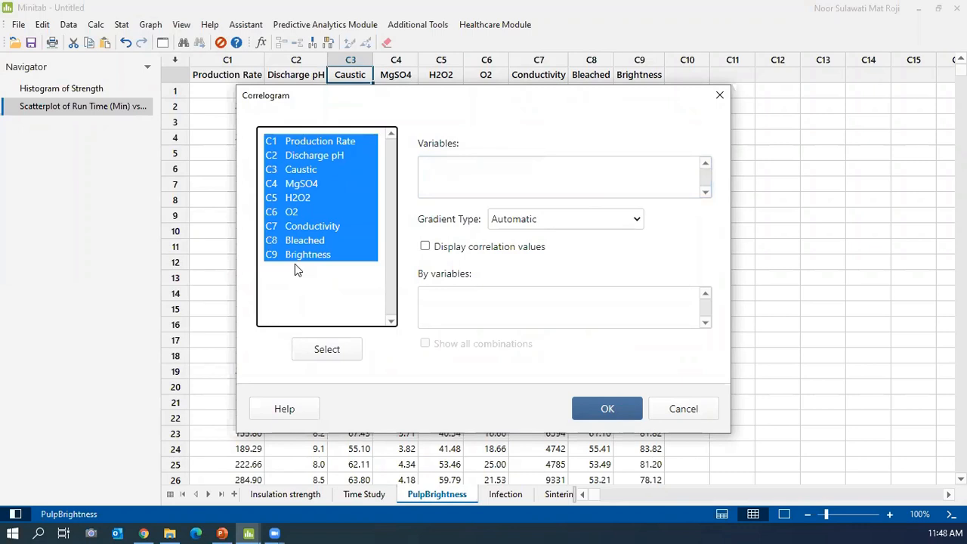
click(327, 351)
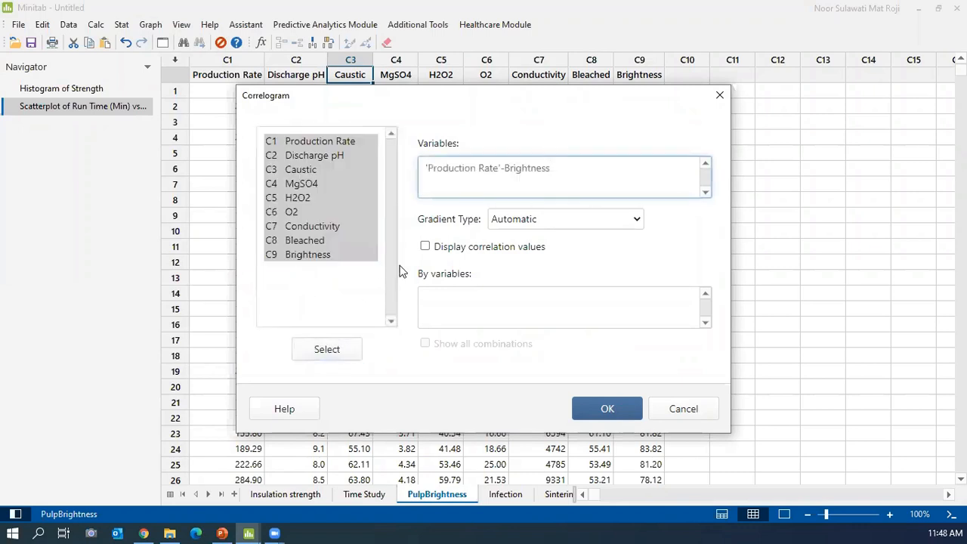
click(426, 248)
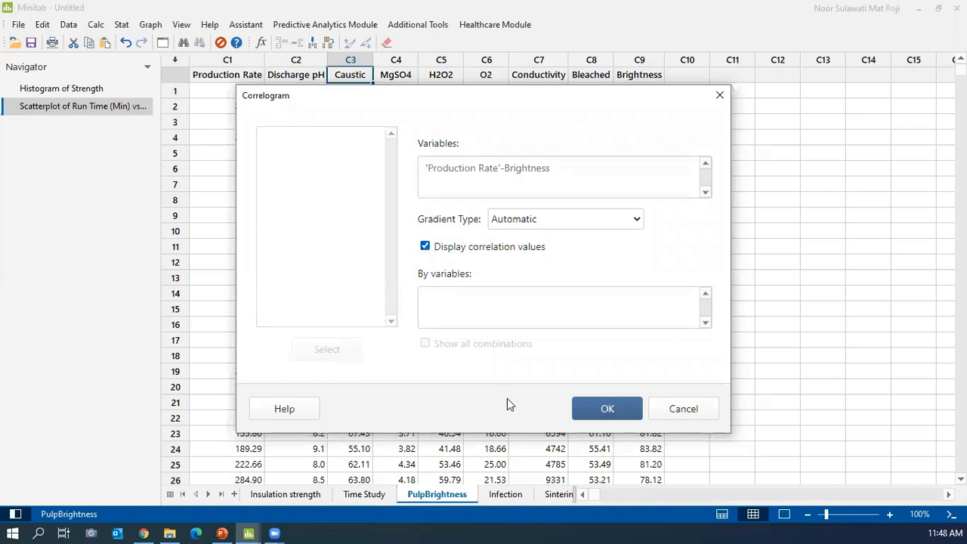
click(595, 414)
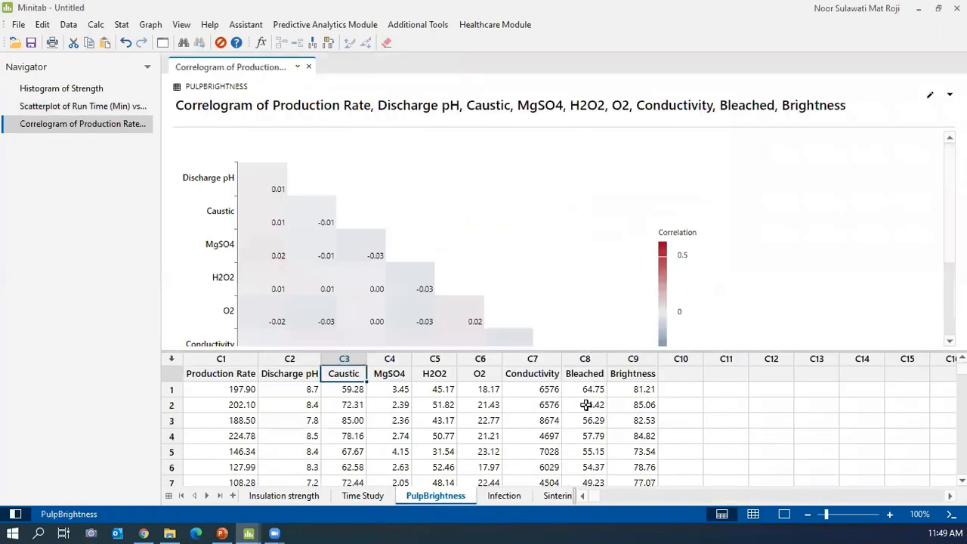
click(783, 514)
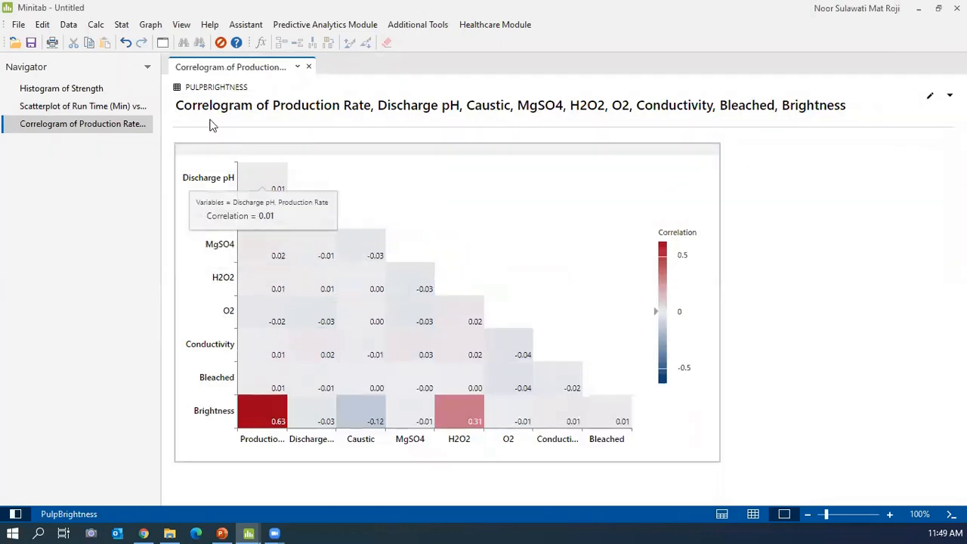
Reopen the Correlogram settings and cancel, leaving the finished correlogram unchanged.
click(150, 24)
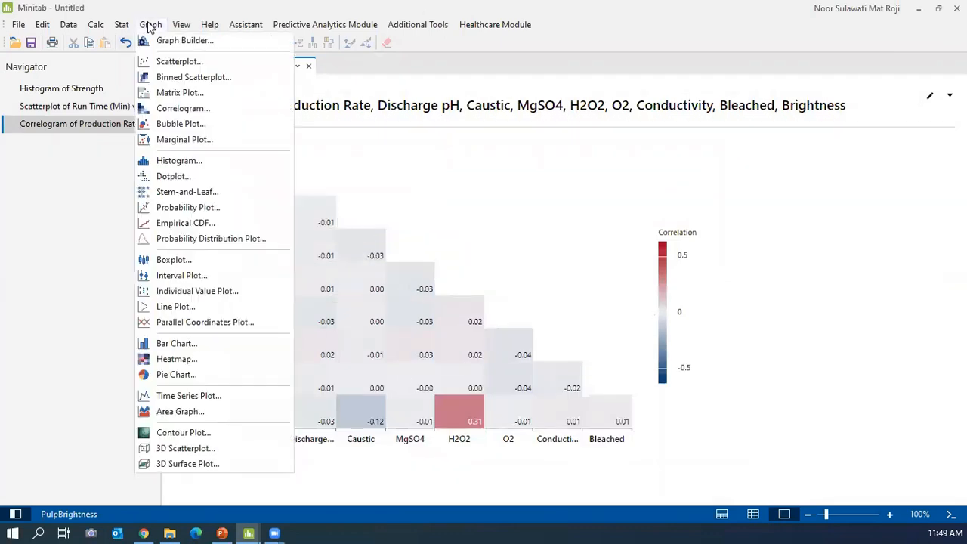
click(182, 108)
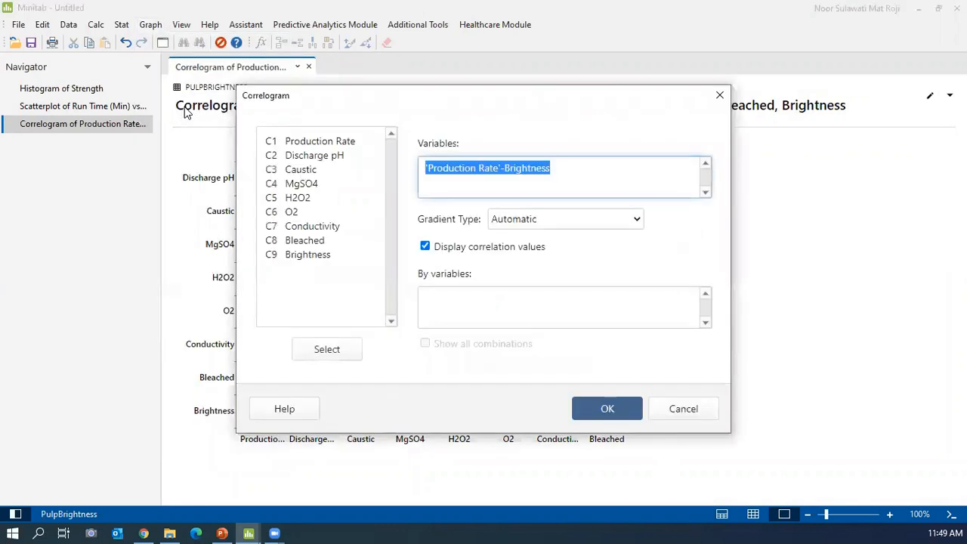
click(683, 409)
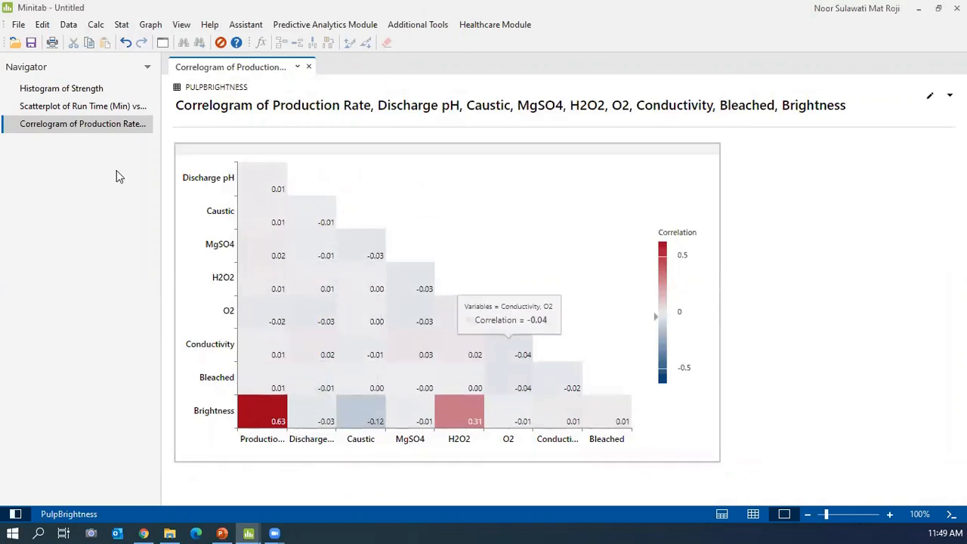
View the Run Time scatterplot in split view beside the correlogram, close it, and switch to PowerPoint.
right_click(155, 100)
click(207, 110)
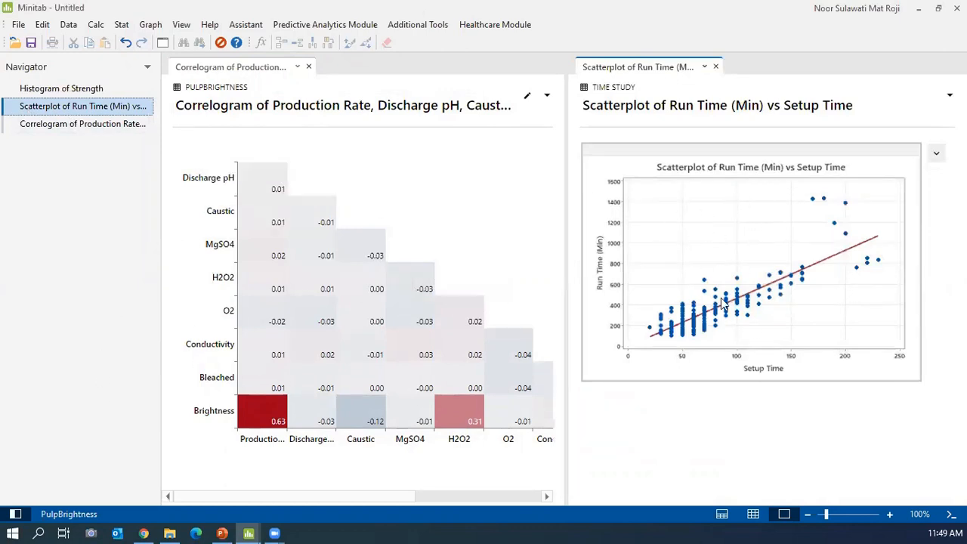
mouse_move(265, 430)
click(715, 69)
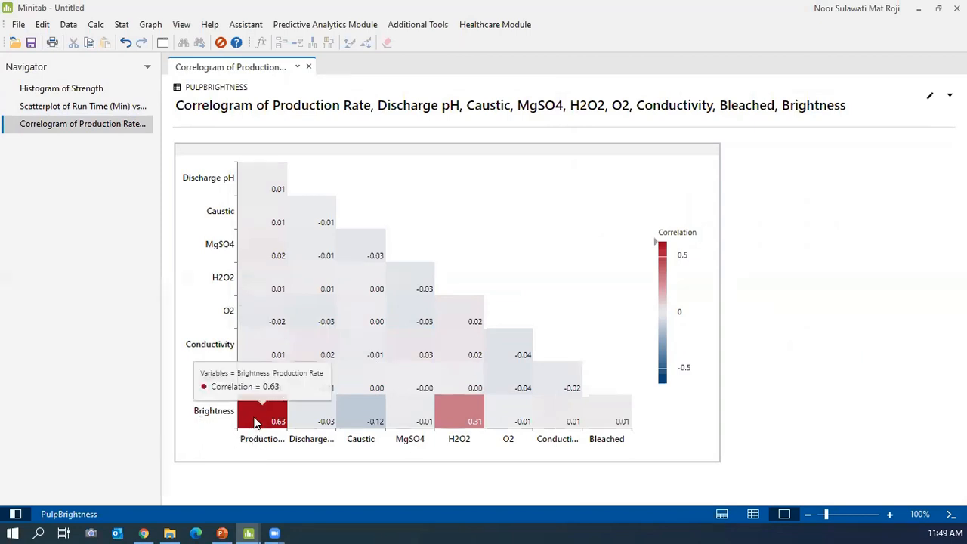
mouse_move(257, 356)
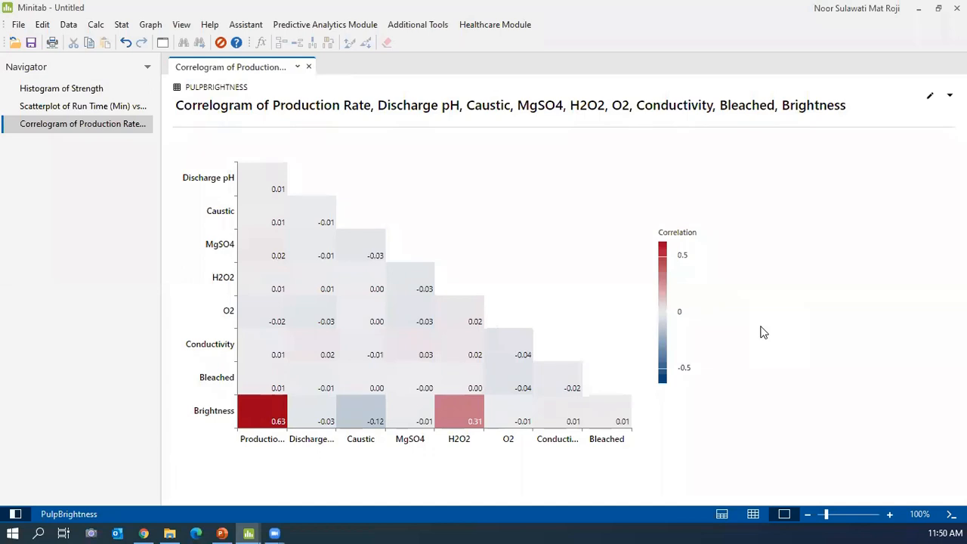
click(226, 531)
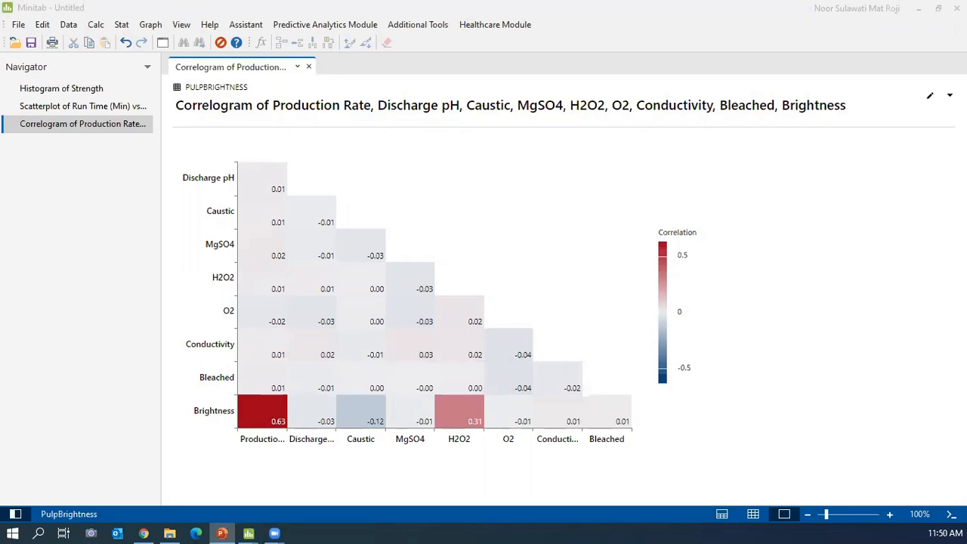
key(alt+Tab)
Advance to slide 28, 'Visualization – Heatmap', then switch back to Minitab.
key(Right)
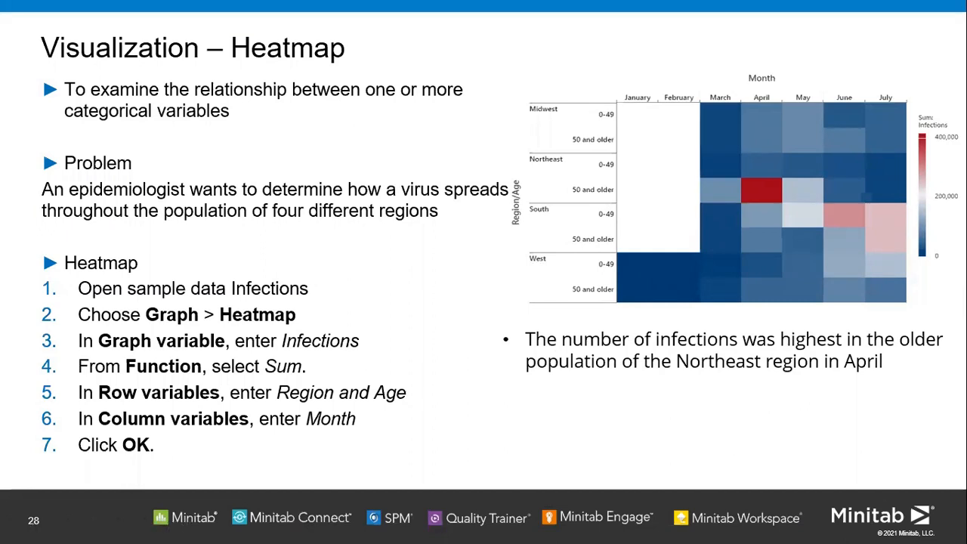
key(alt+Tab)
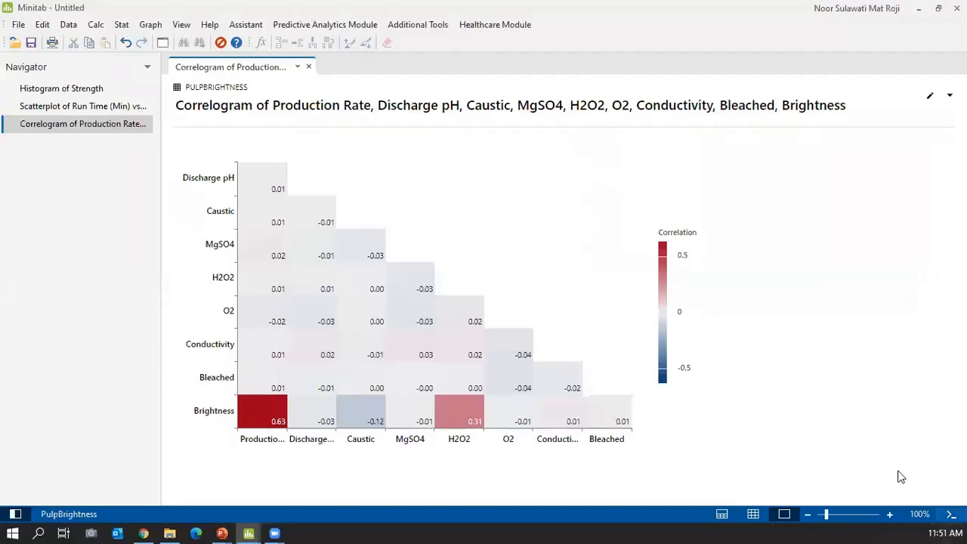
Show the Infection worksheet with Month, Region, Age and Infections, and open the Graph menu.
click(751, 515)
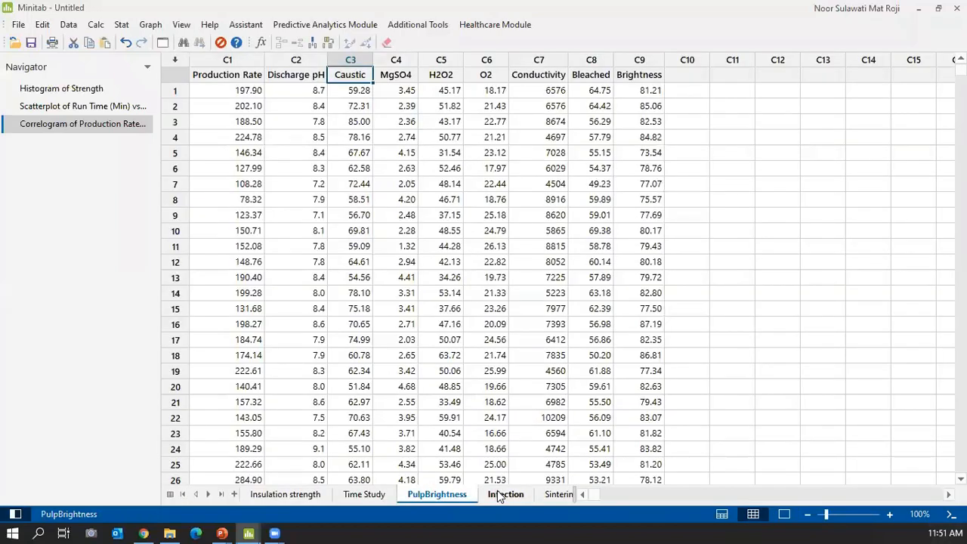
click(498, 493)
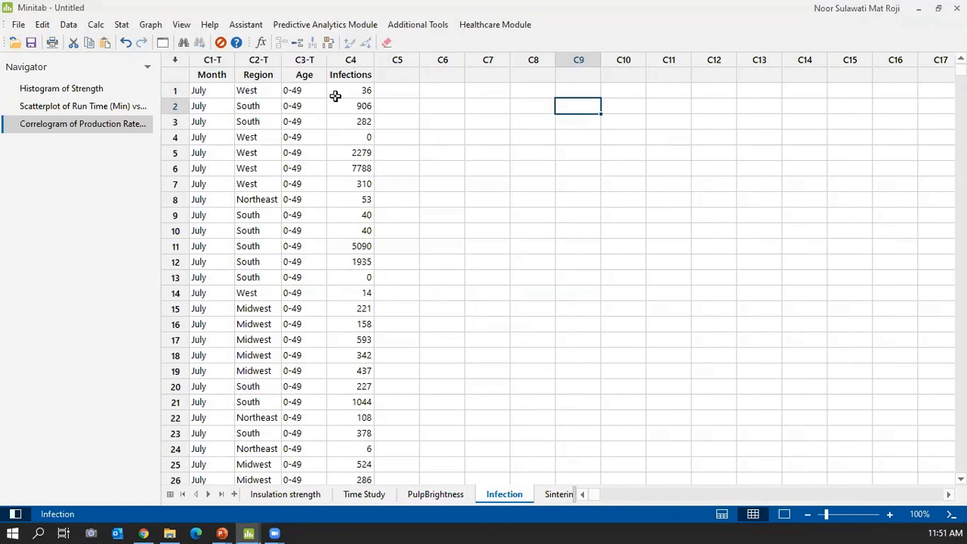
click(152, 28)
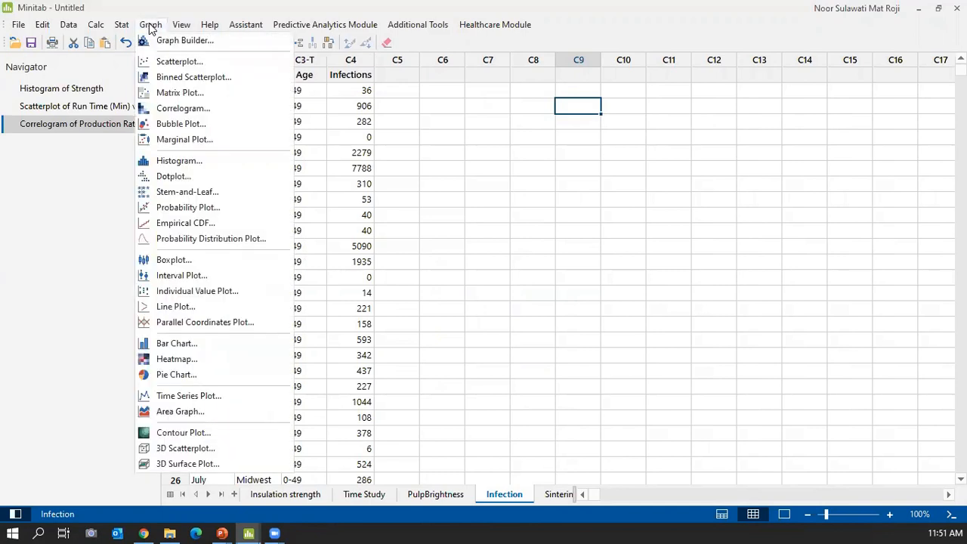
Create a heatmap of Infections with Region and Age as rows and Month as columns.
click(180, 360)
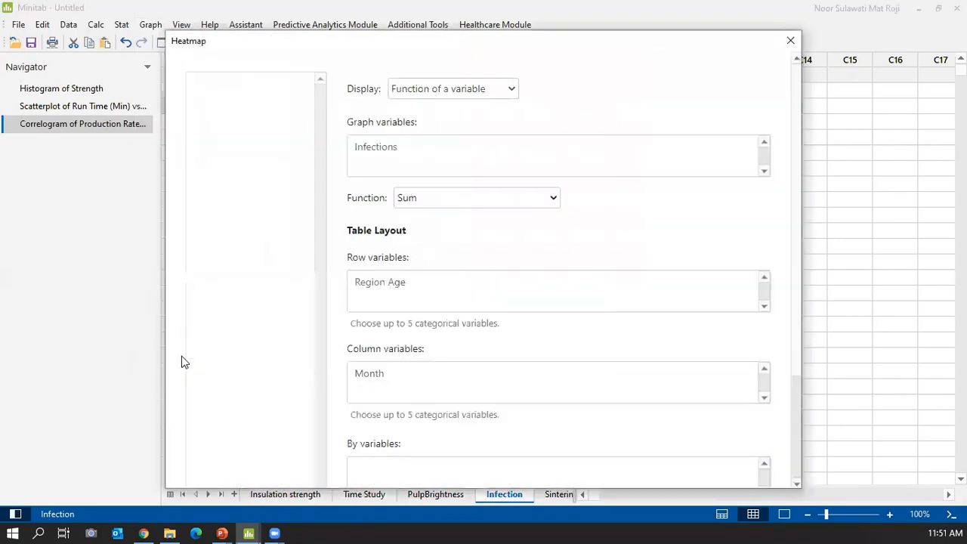
click(458, 94)
click(458, 95)
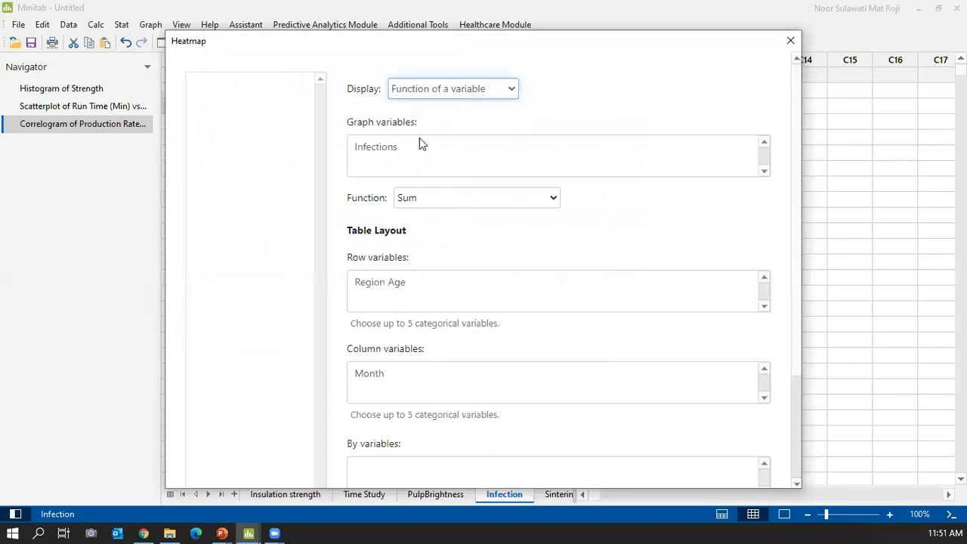
click(417, 146)
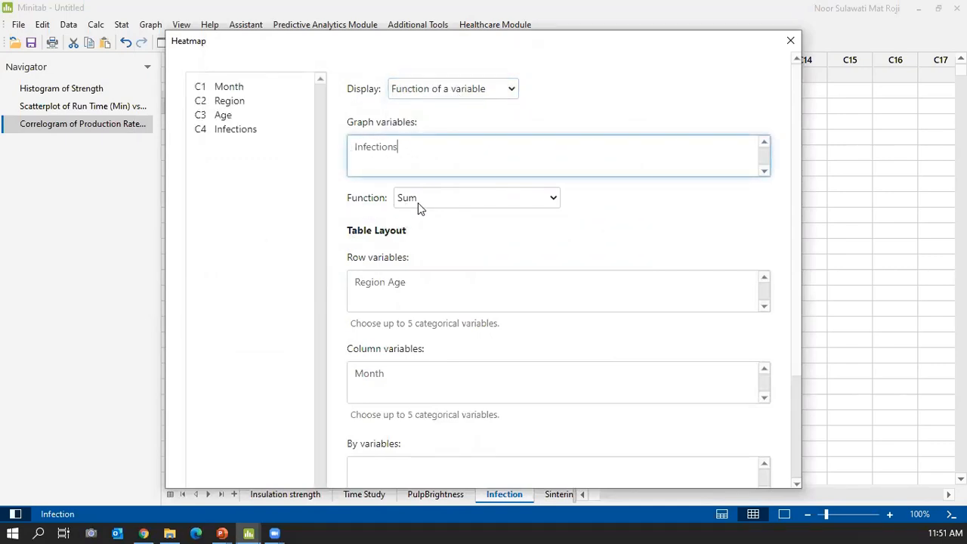
click(378, 297)
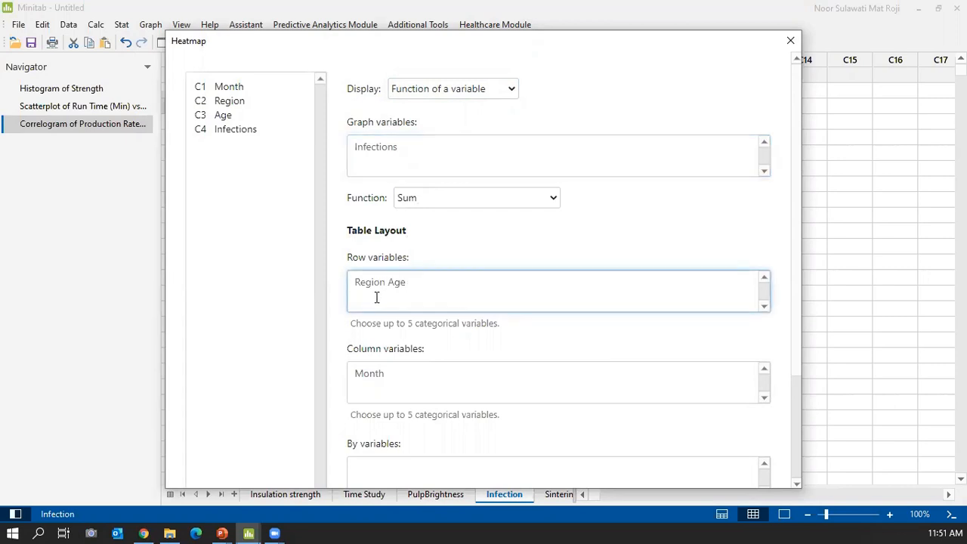
click(390, 380)
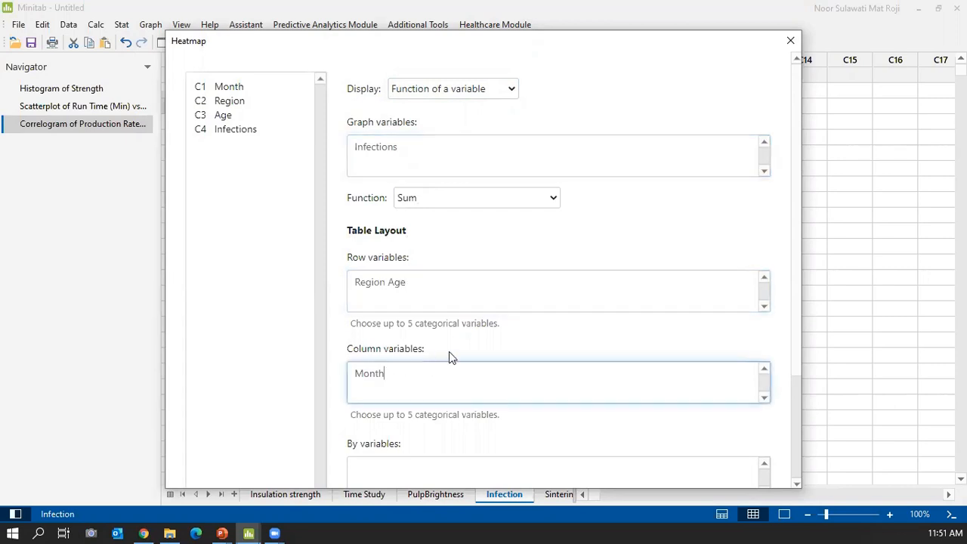
scroll(449, 352, down, 3)
click(654, 470)
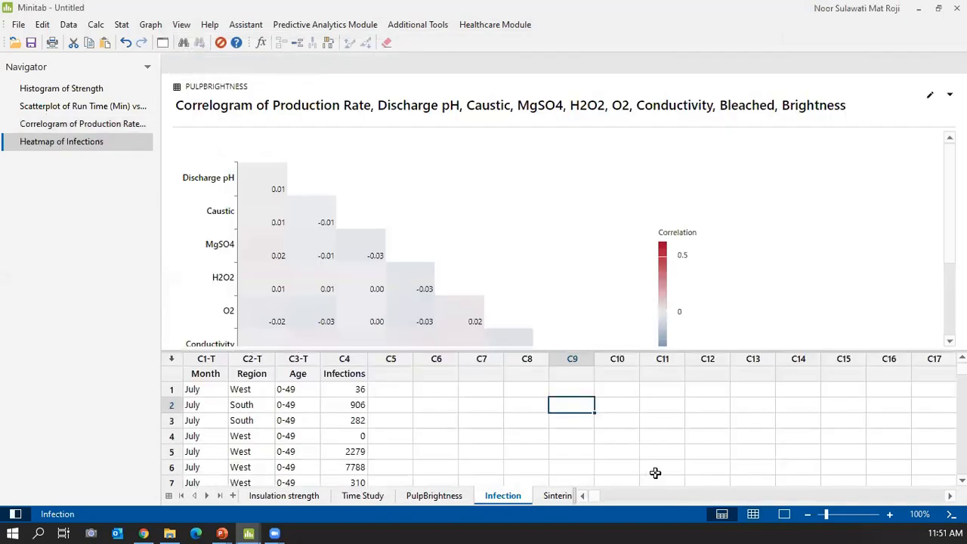
Let the Heatmap of Infections output fill the window, hiding the worksheet.
scroll(677, 202, down, 3)
scroll(677, 203, up, 3)
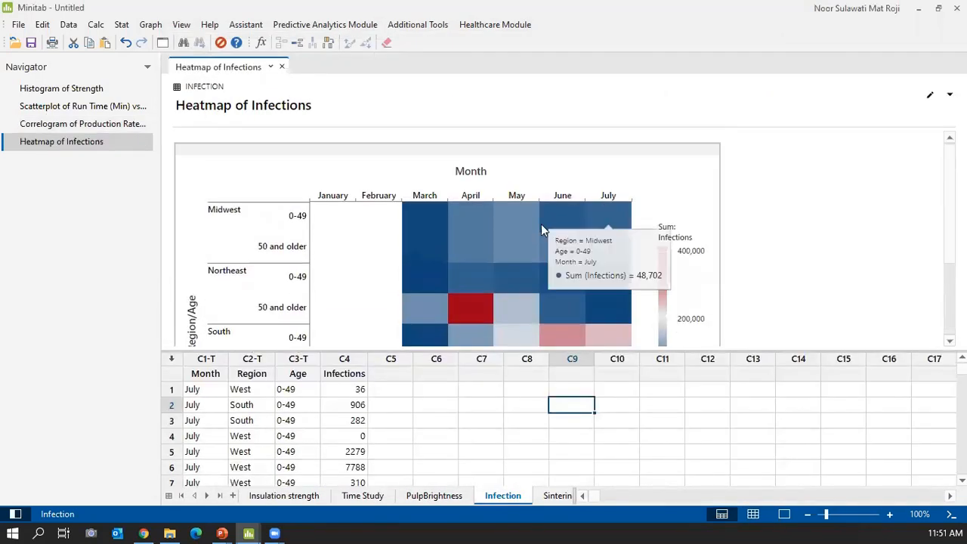
click(785, 514)
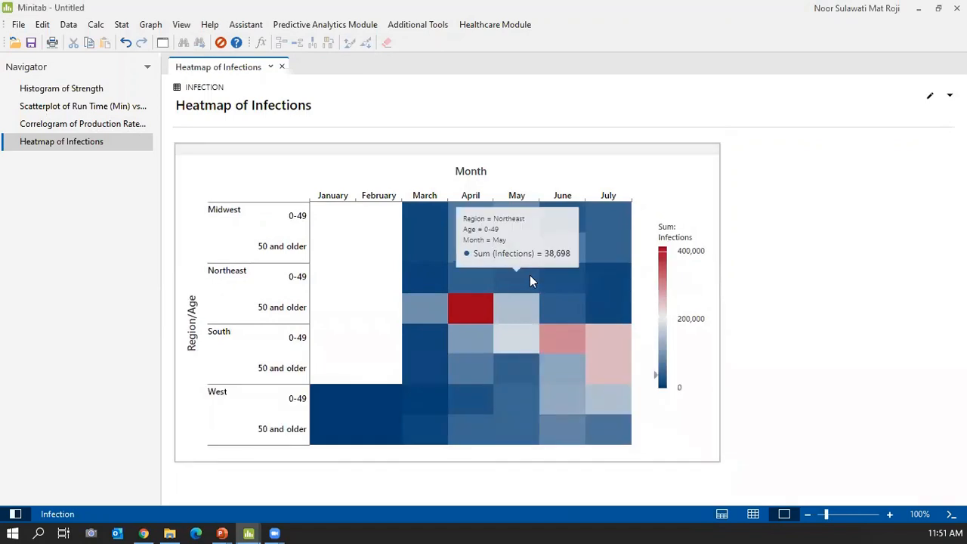
click(148, 25)
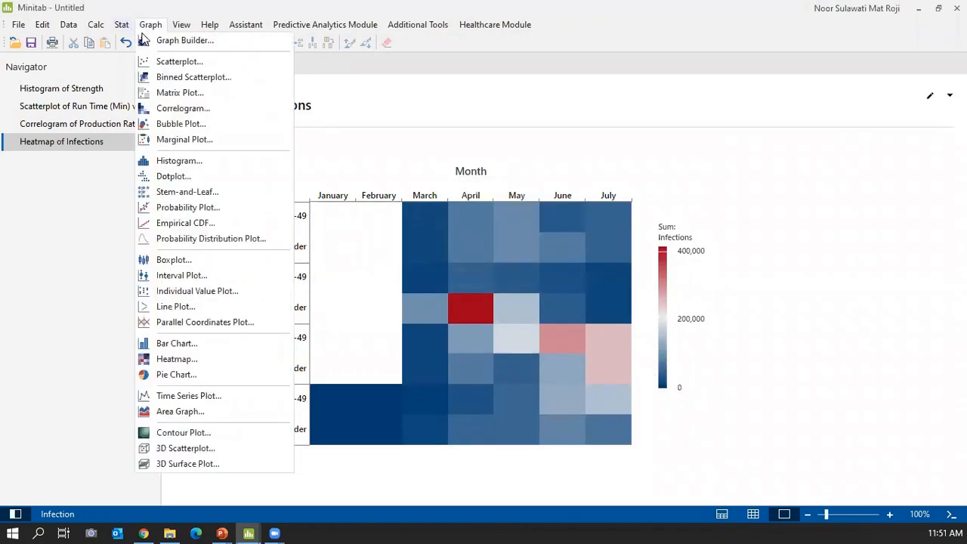
click(216, 358)
click(463, 88)
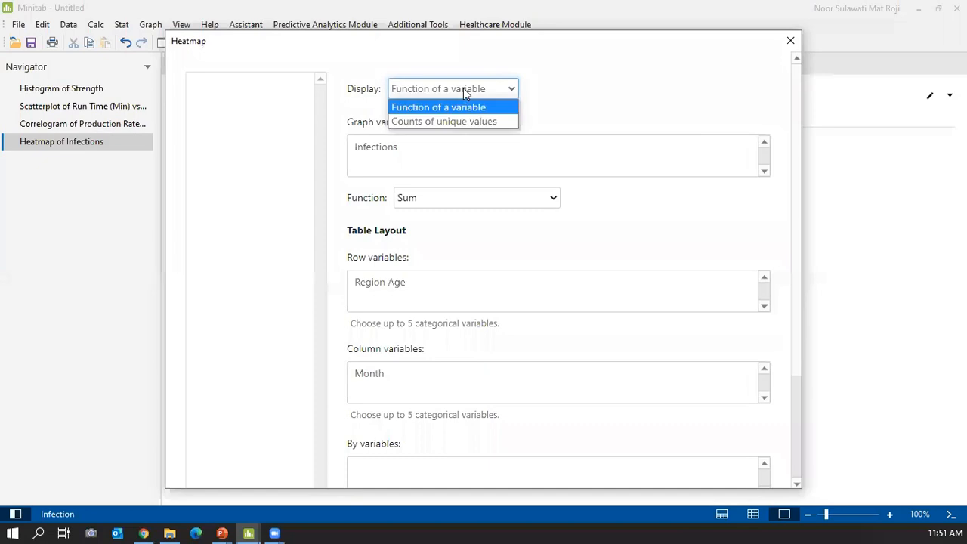
click(464, 88)
click(414, 149)
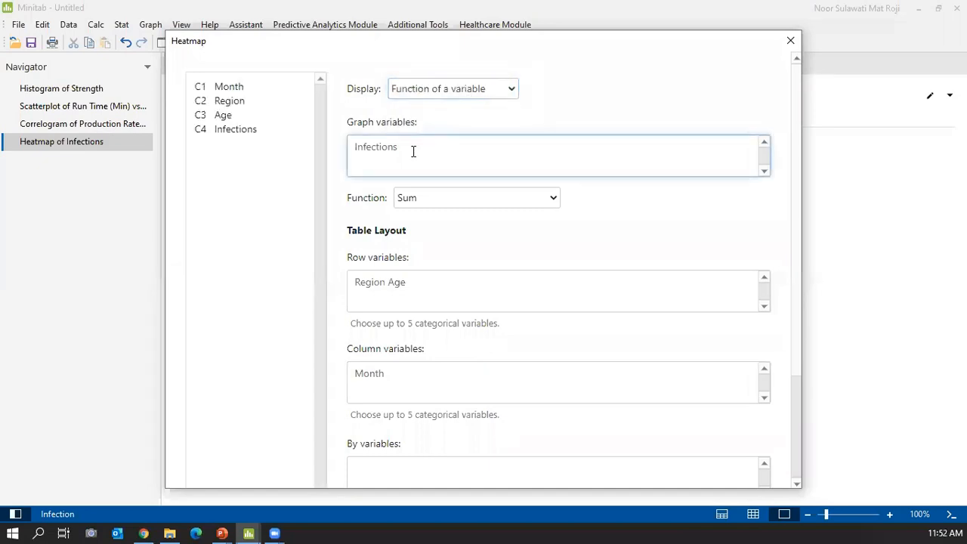
click(446, 202)
click(446, 202)
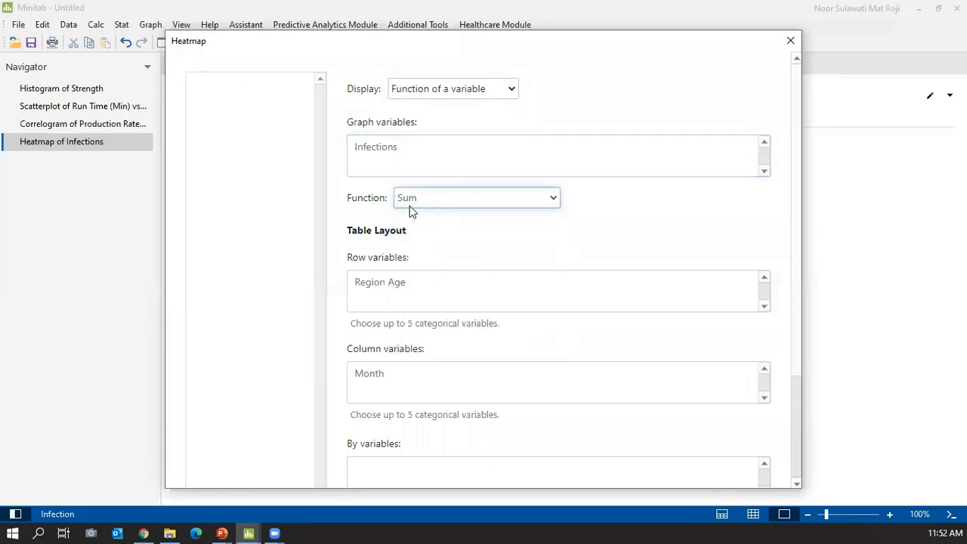
click(417, 281)
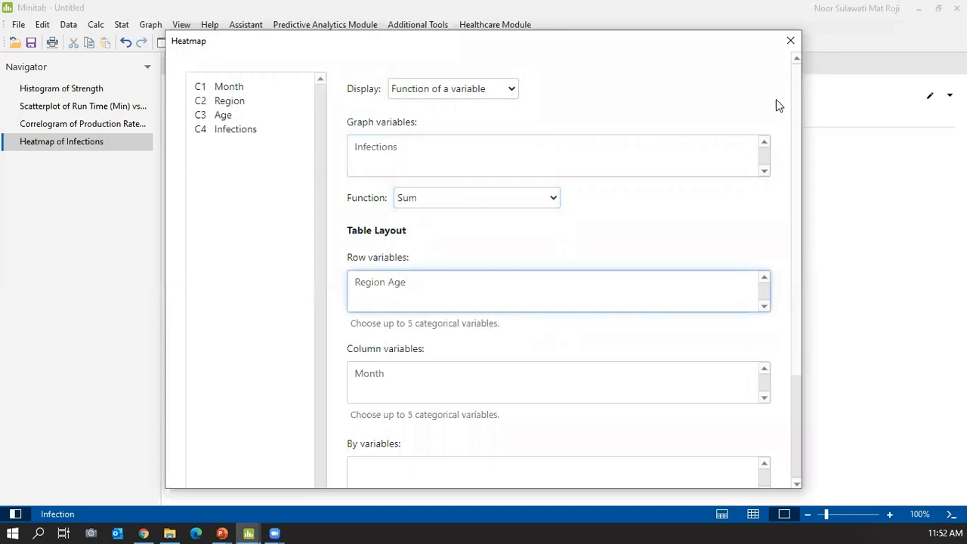
scroll(775, 195, down, 3)
click(730, 469)
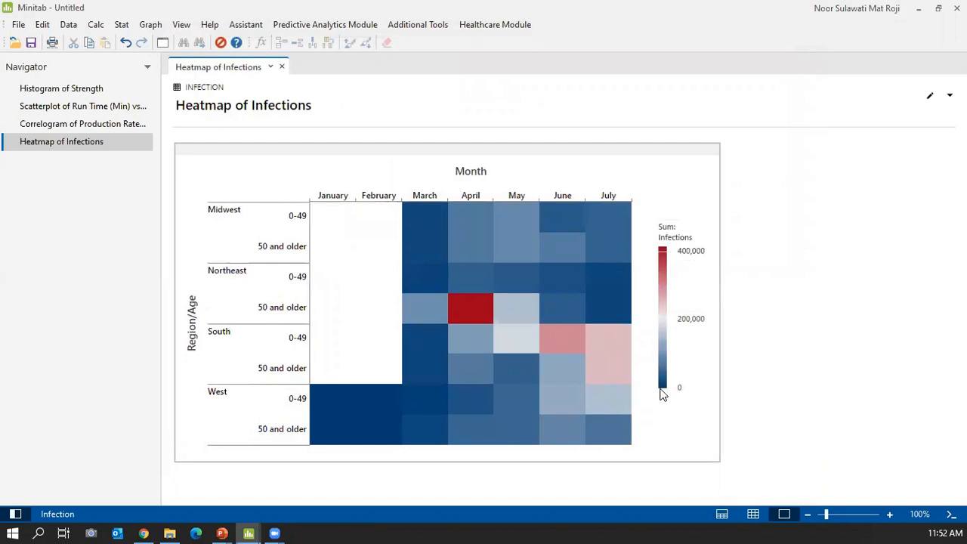
mouse_move(476, 324)
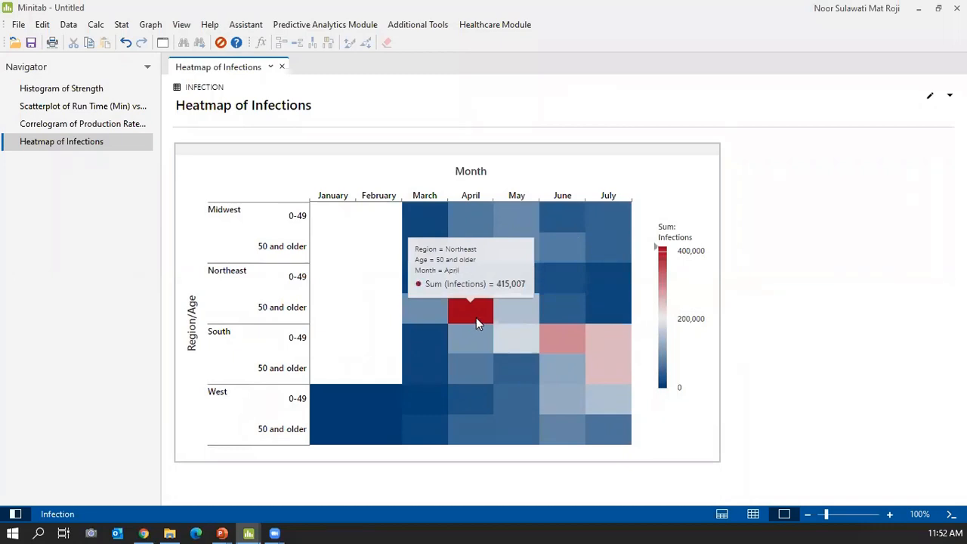
mouse_move(466, 295)
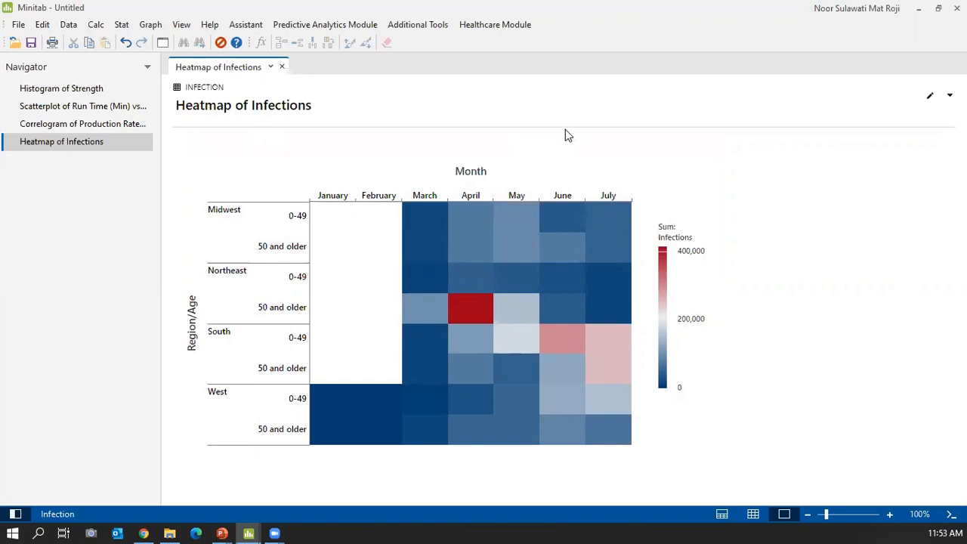
Browse the Graph list without choosing a graph type, then select the heatmap.
click(151, 25)
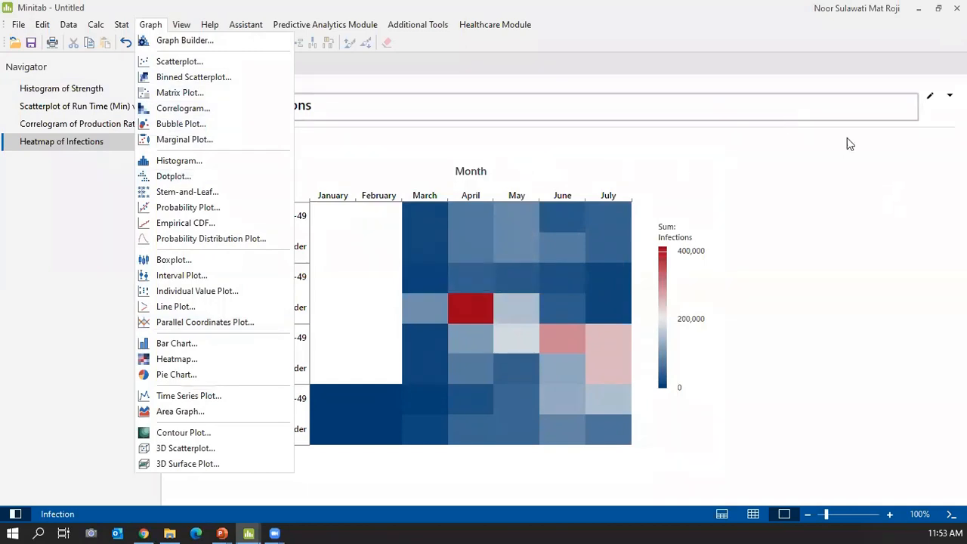
click(835, 159)
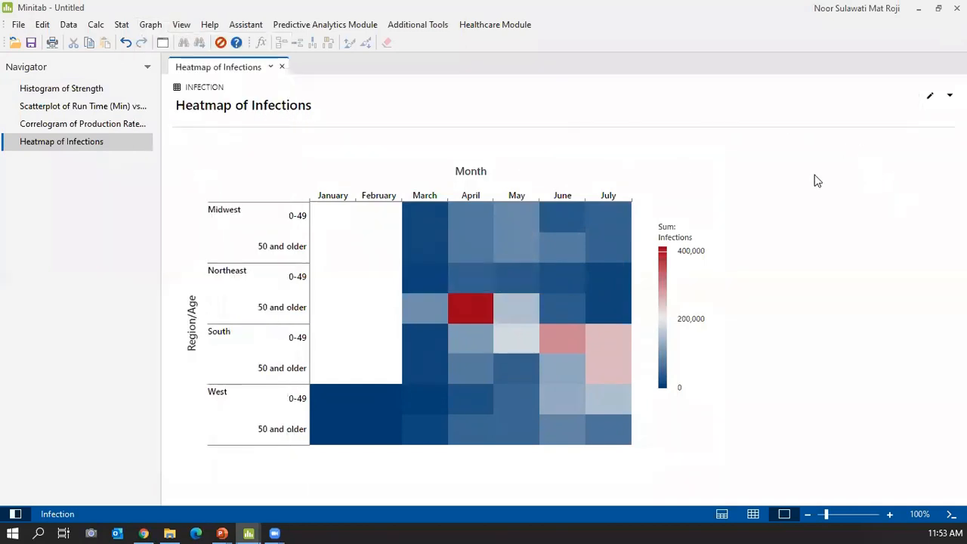
click(561, 181)
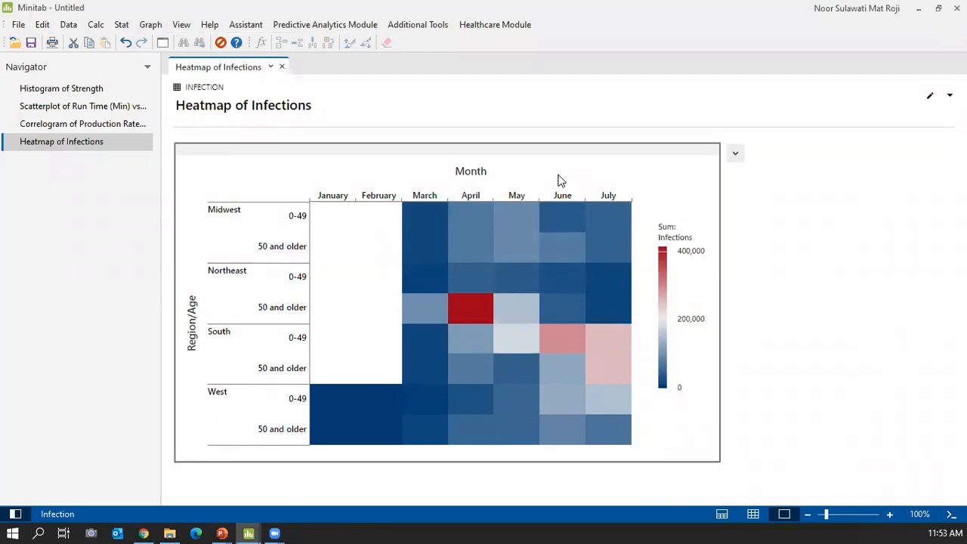
Check the Strength histogram output, then bring up the Infections heatmap's send, copy and print menu.
click(57, 89)
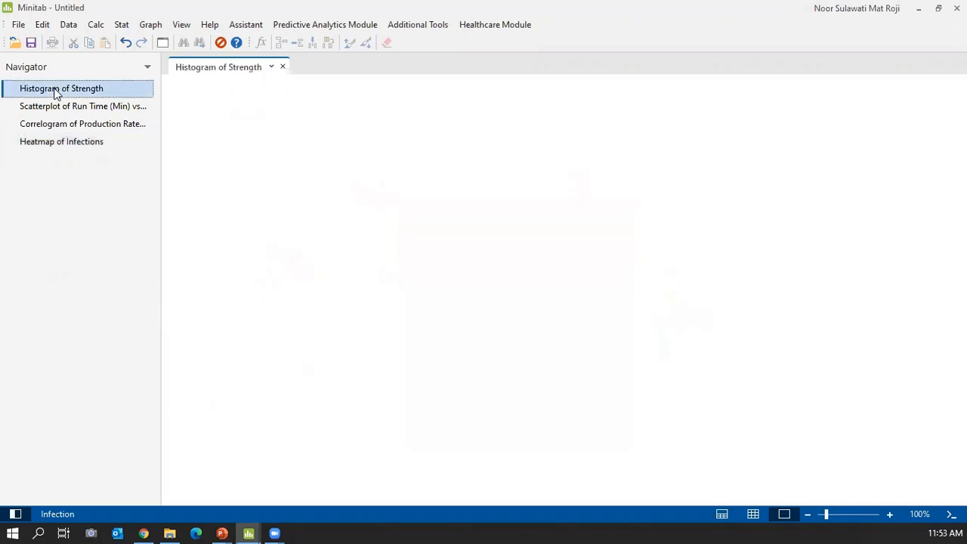
click(57, 89)
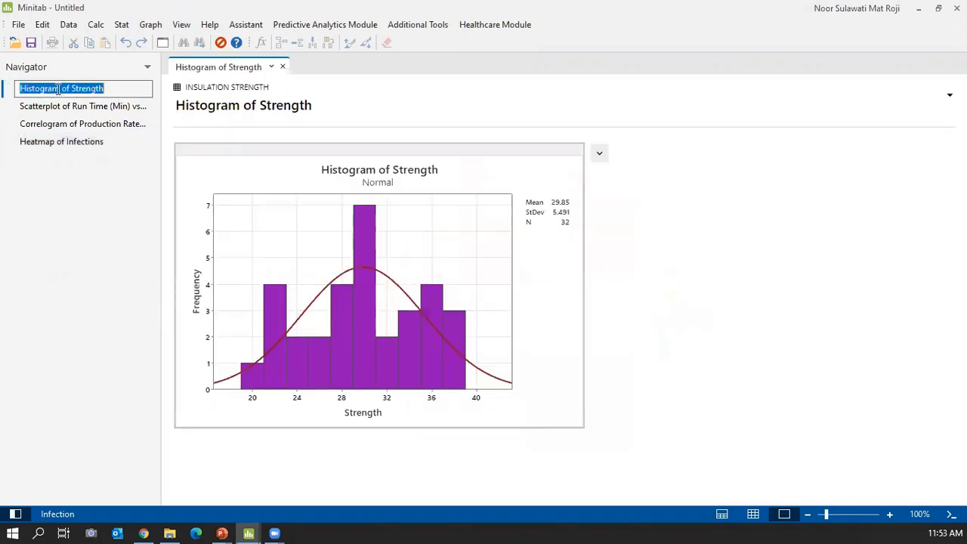
click(50, 148)
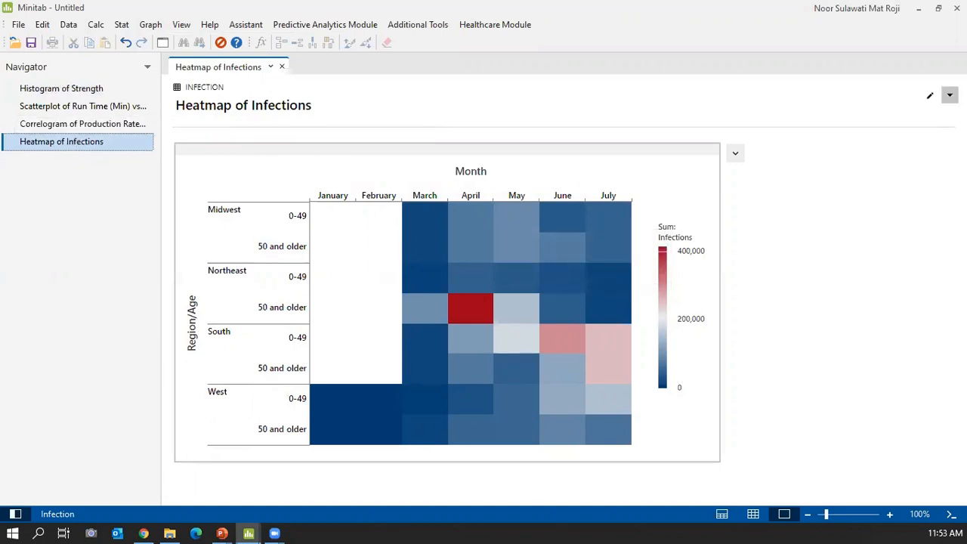
click(680, 424)
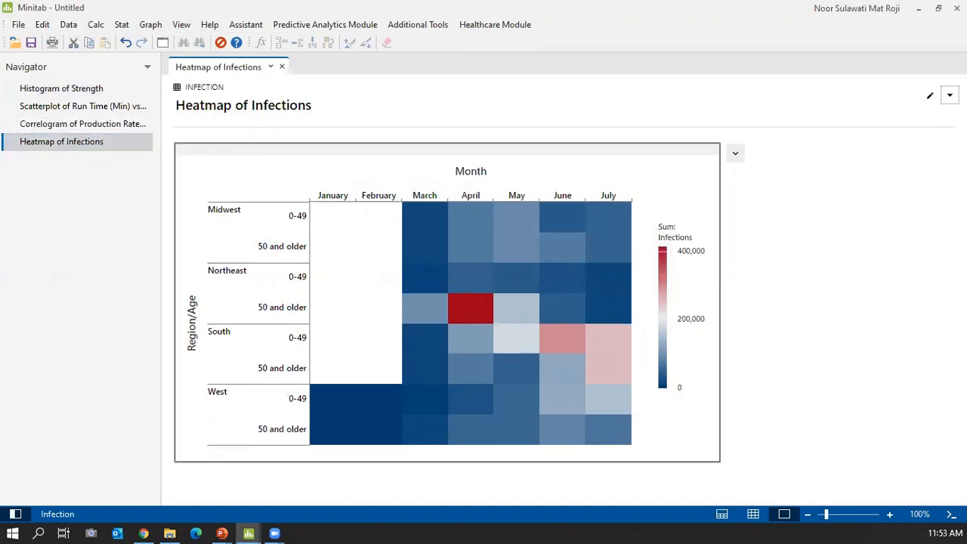
click(950, 95)
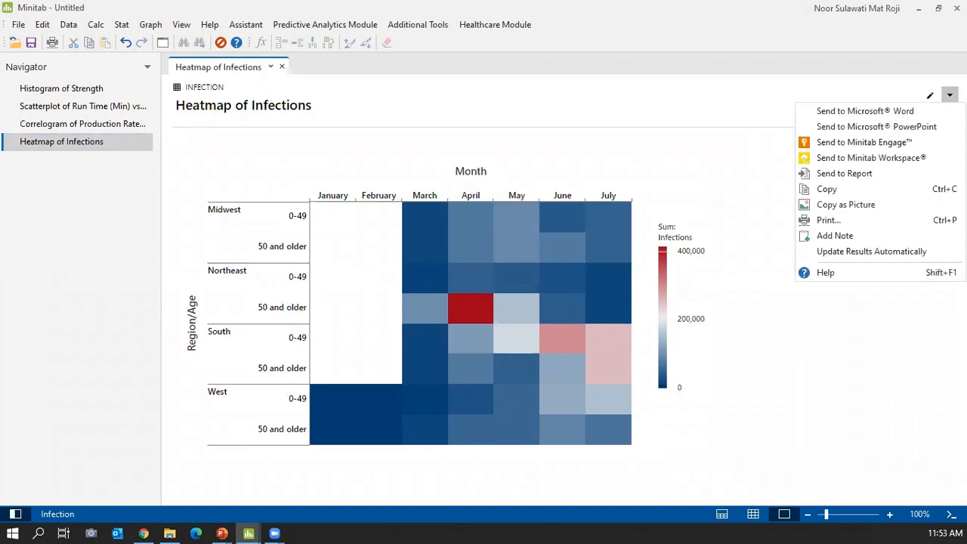
Set the heatmap's Function to Mean and Gradient type to Sequential from low to high.
click(928, 97)
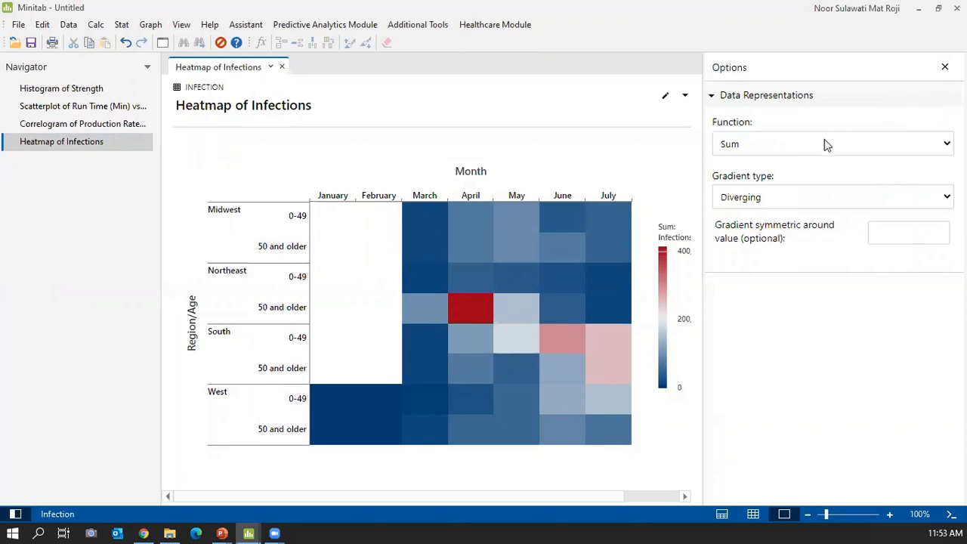
click(815, 148)
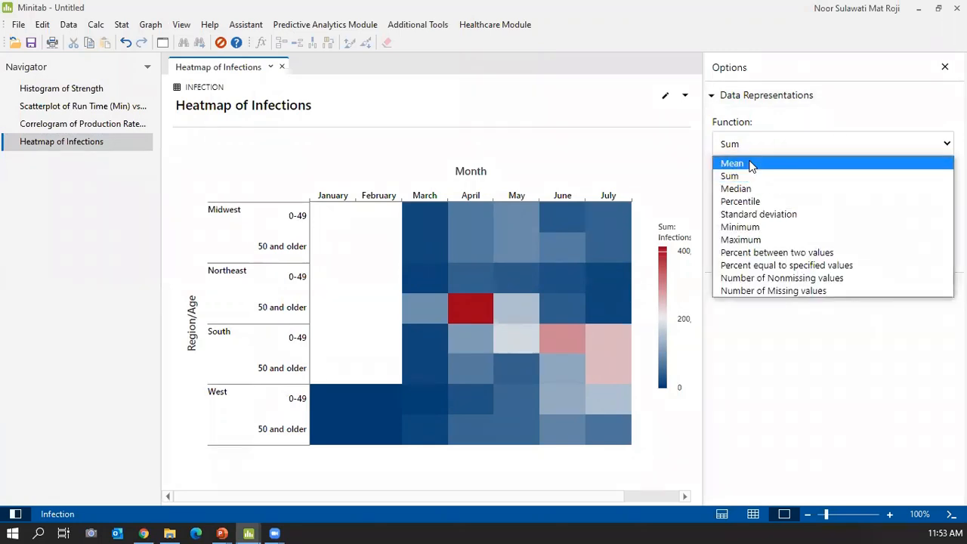
key(Escape)
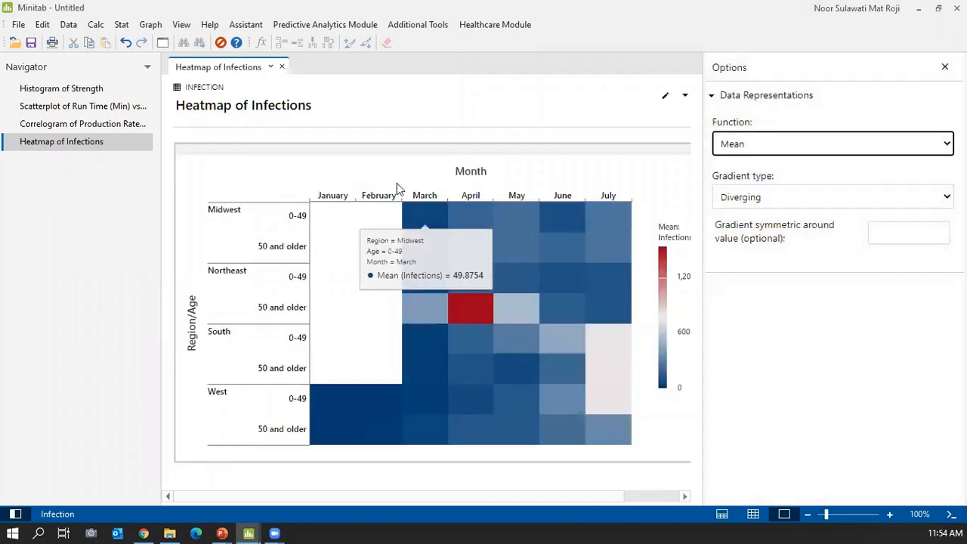
click(842, 144)
click(842, 144)
click(801, 200)
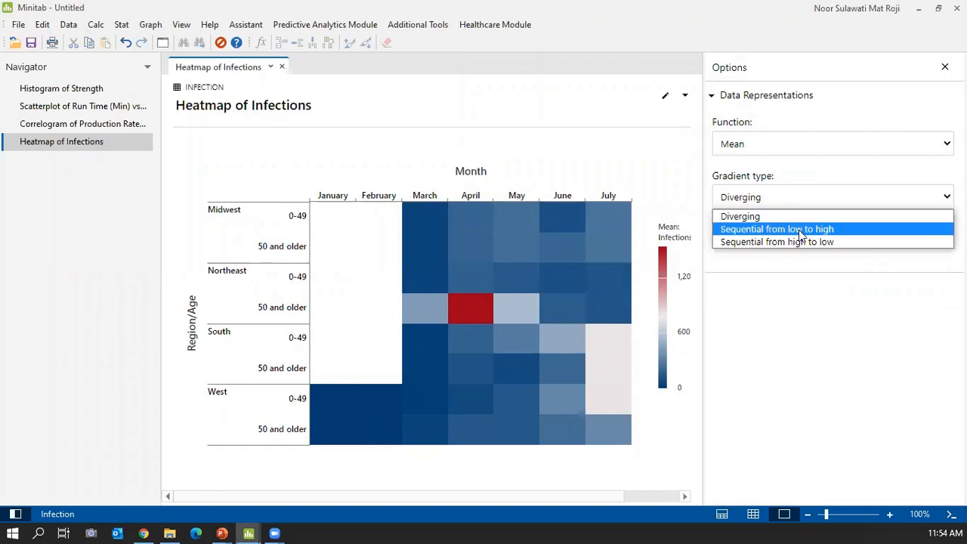
click(798, 229)
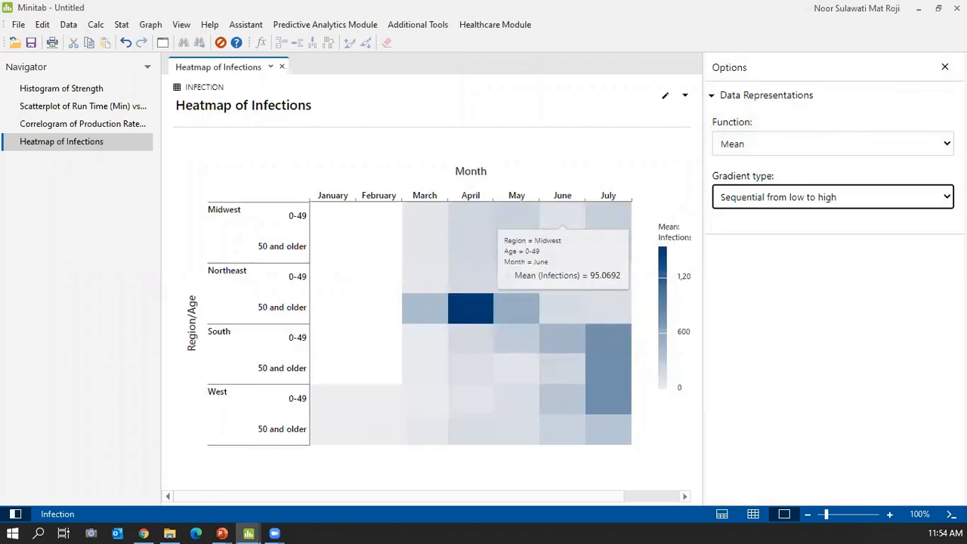
click(944, 68)
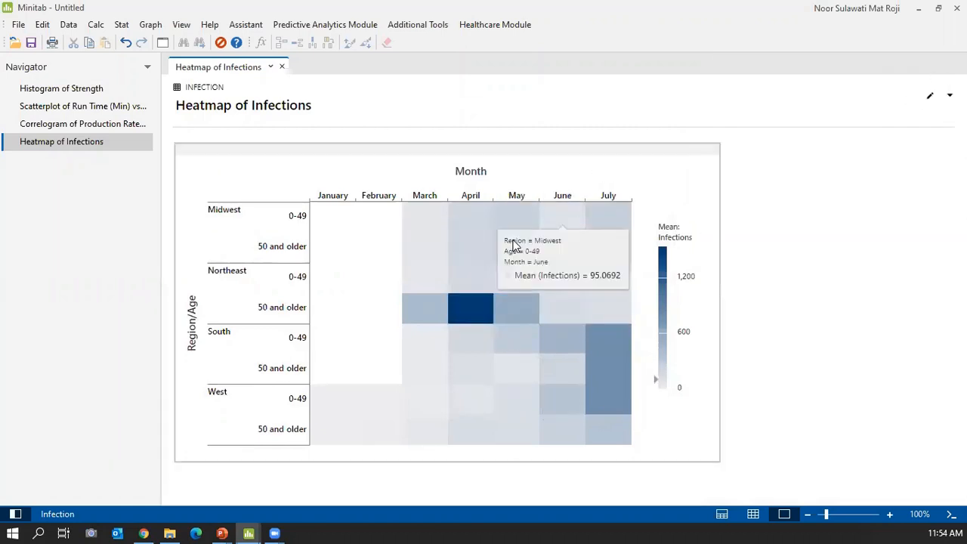
Restore the Infections heatmap to Sum with a Diverging colour gradient.
click(35, 90)
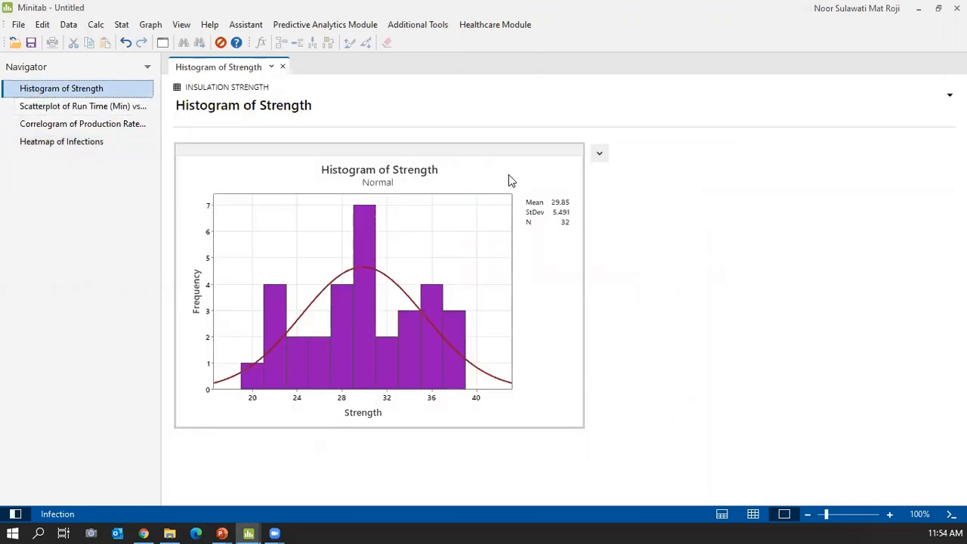
click(57, 144)
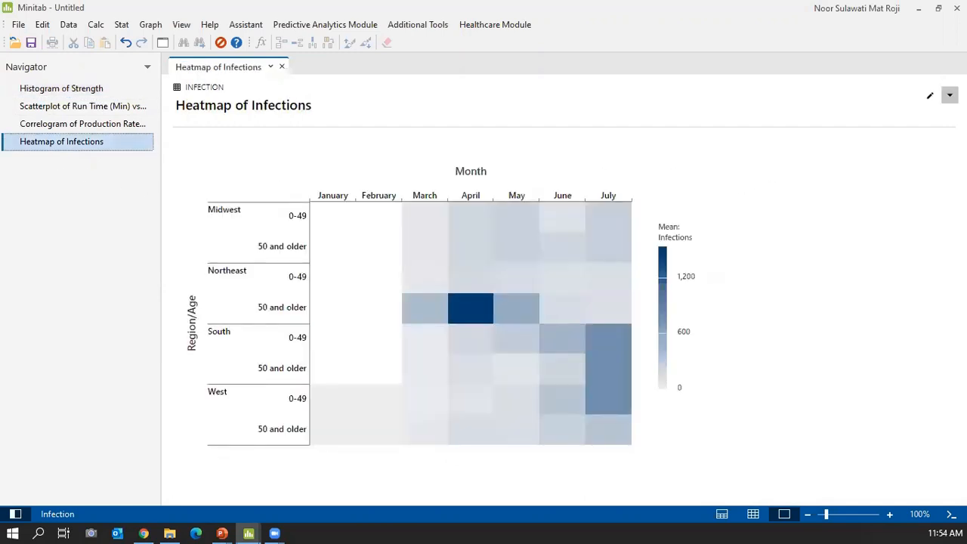
click(931, 97)
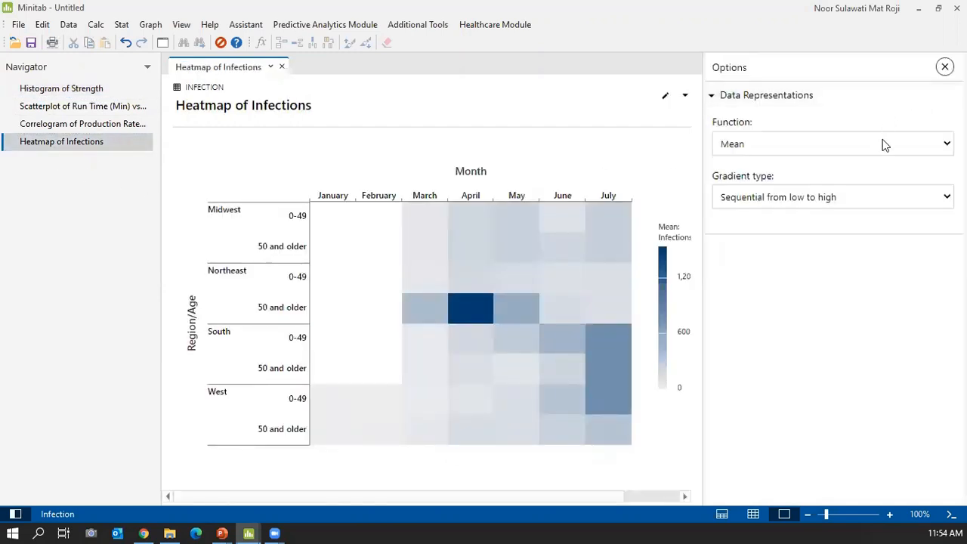
click(878, 144)
key(Escape)
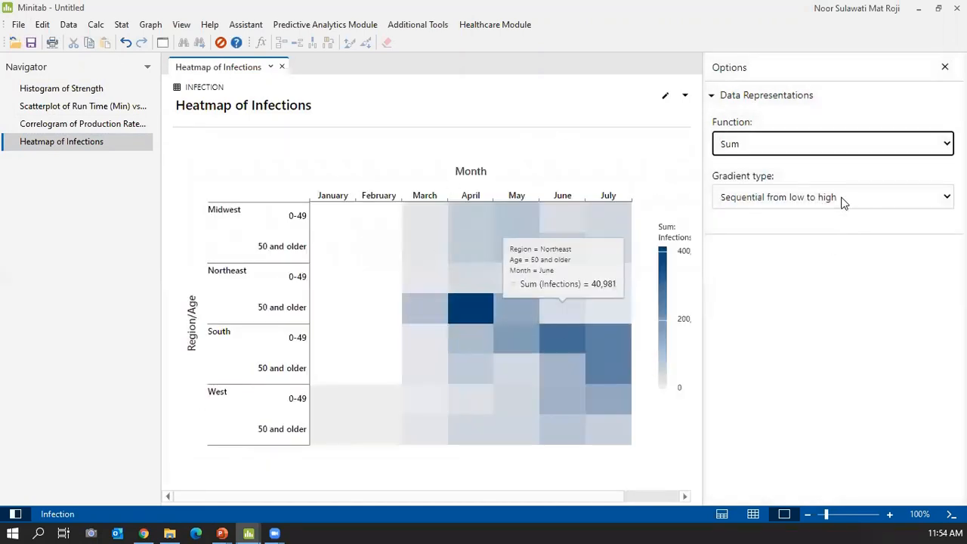
click(844, 201)
click(819, 223)
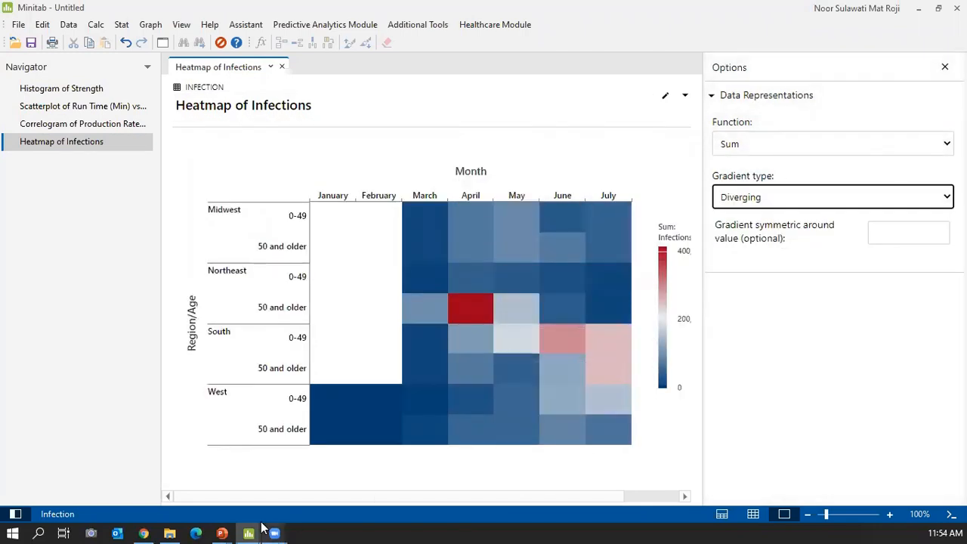
Return to the PowerPoint slideshow and advance to slide 29, 'Variability Chart'.
click(221, 533)
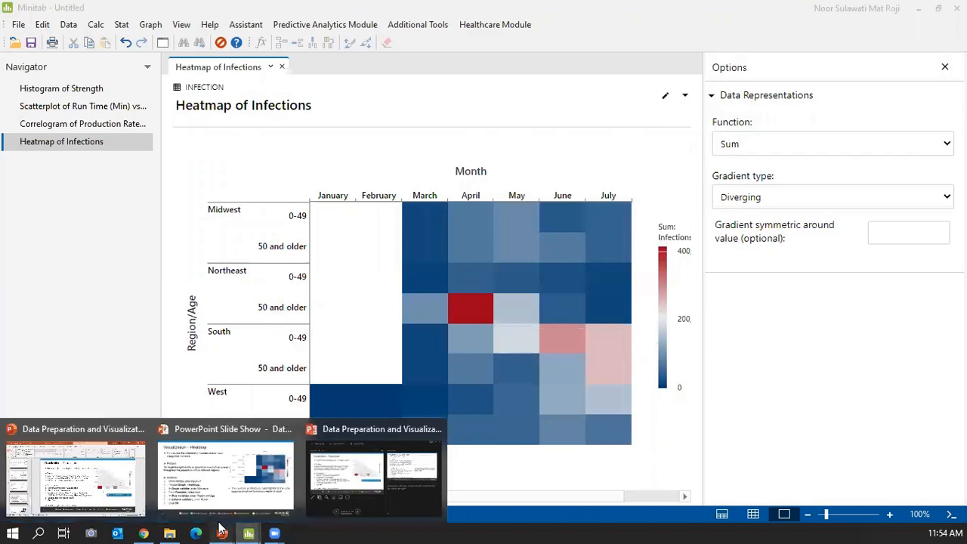
click(330, 491)
click(489, 371)
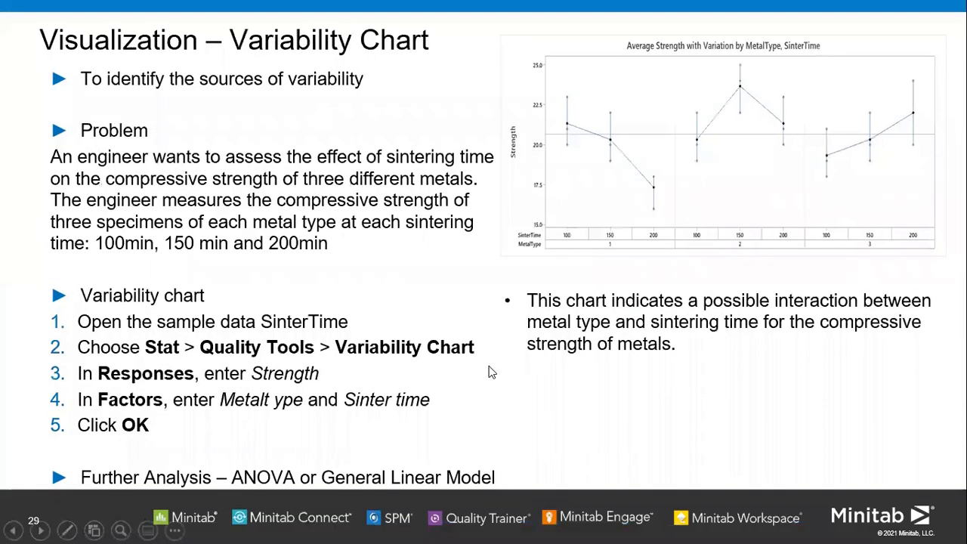